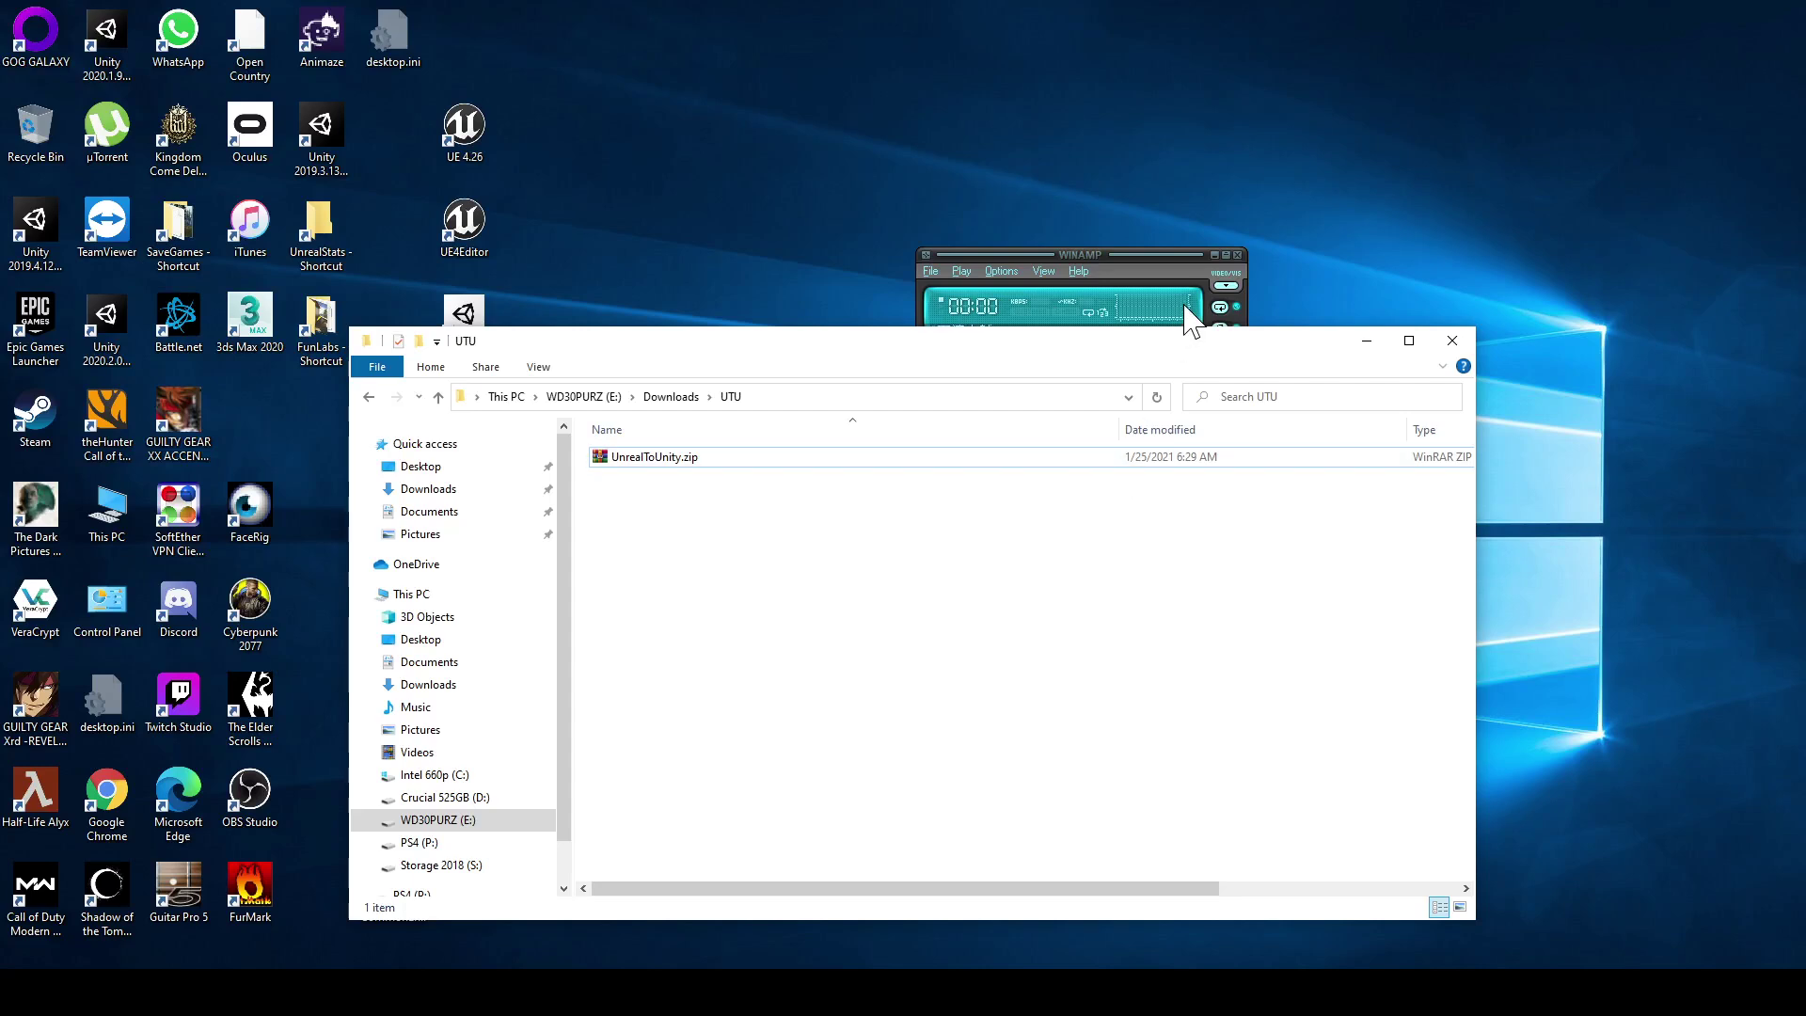
Start Unreal Editor 4.26 from its desktop shortcut beside the UTU folder window
left_click(1215, 256)
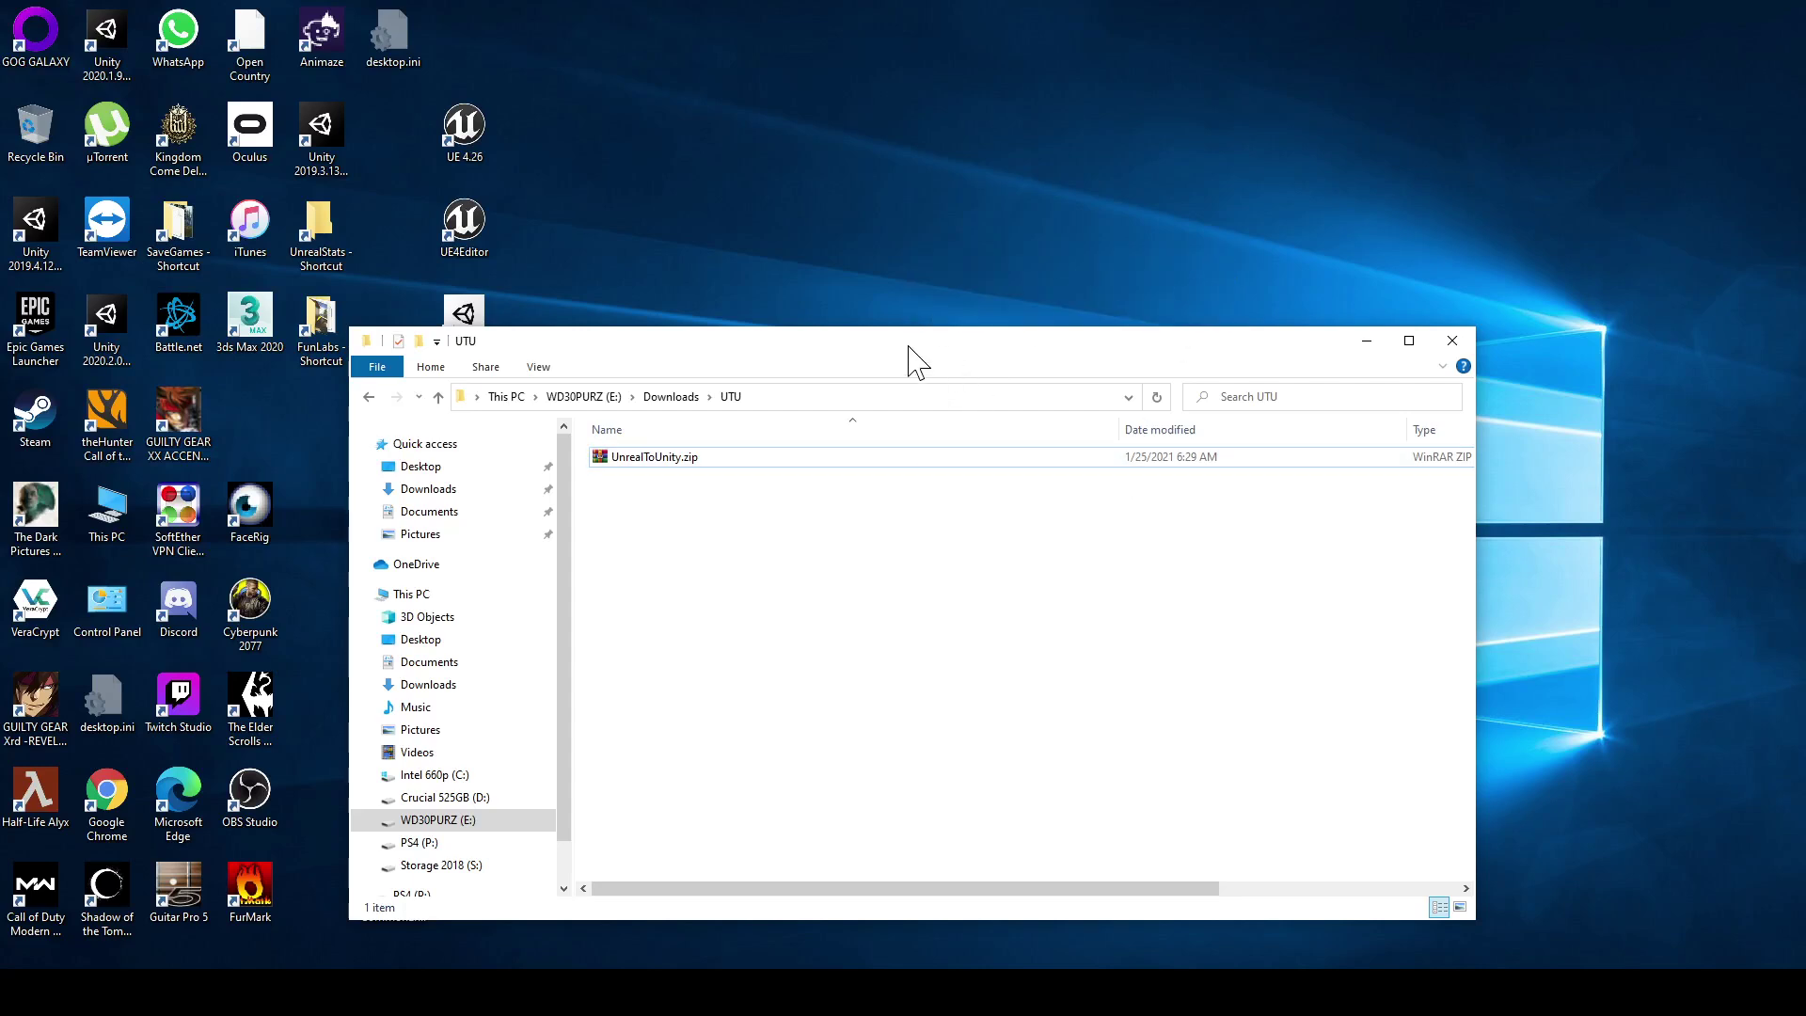
left_click_drag(906, 343, 938, 304)
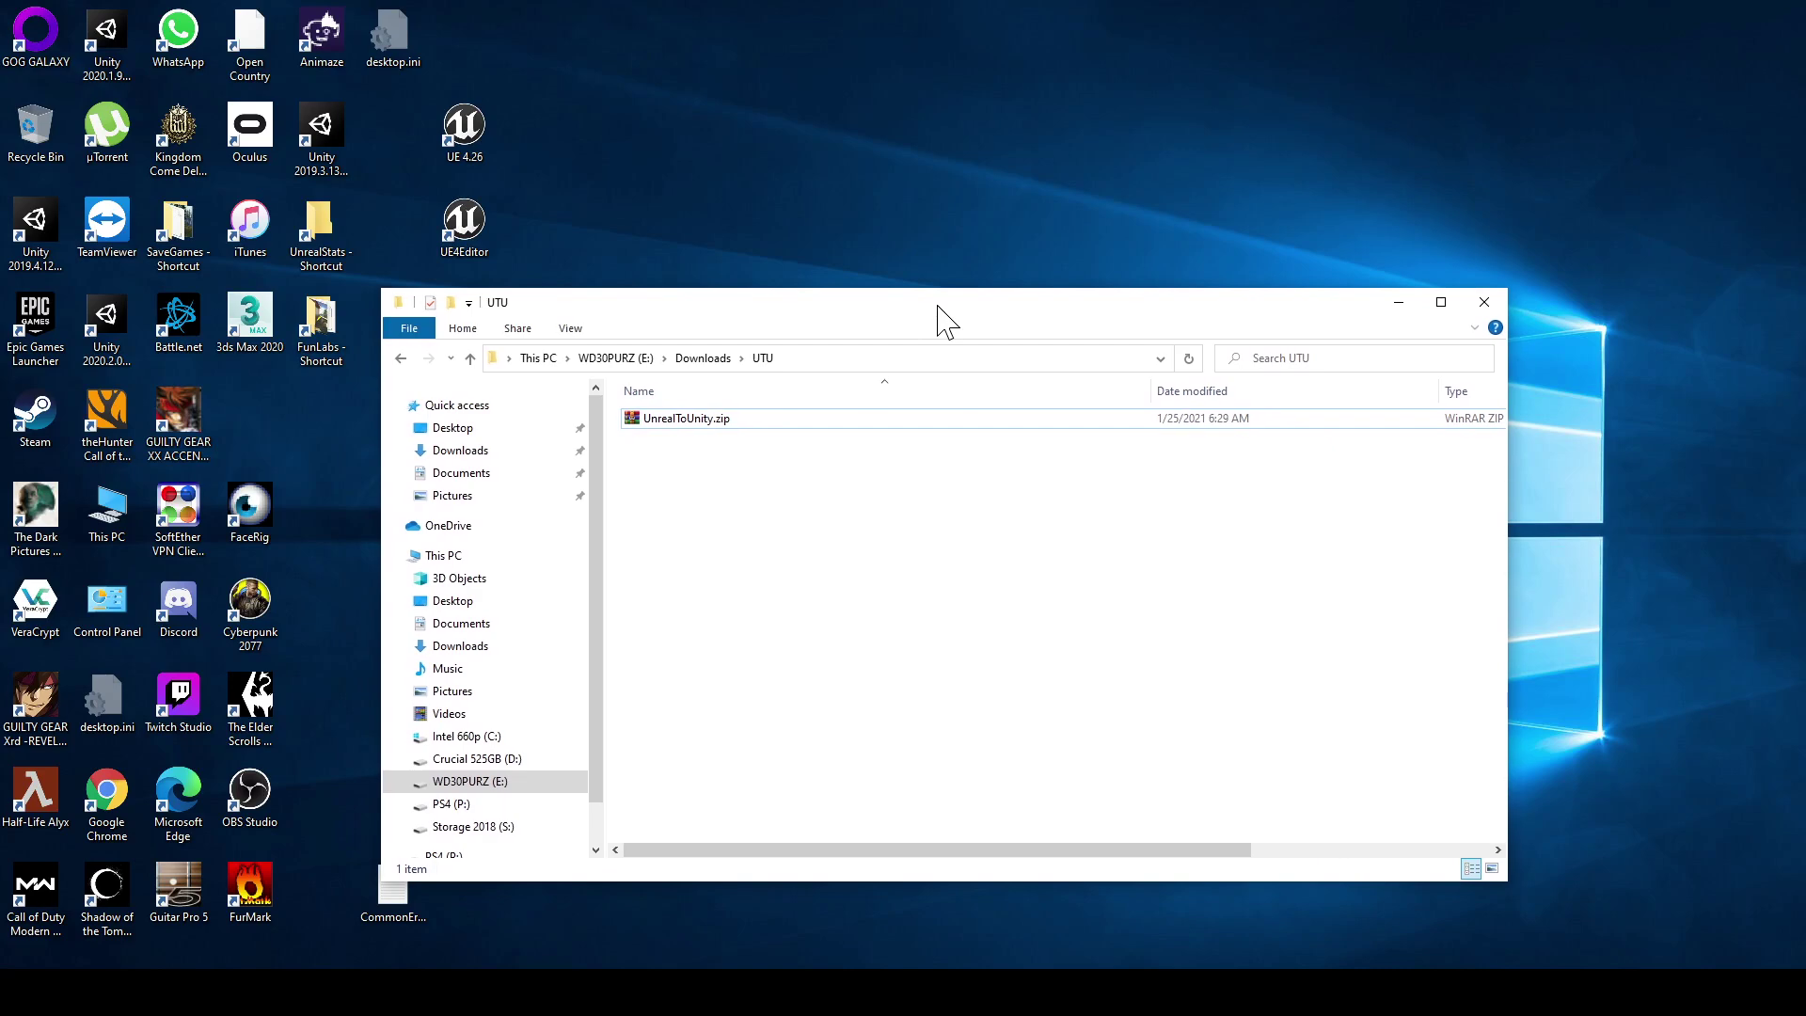
left_click(499, 169)
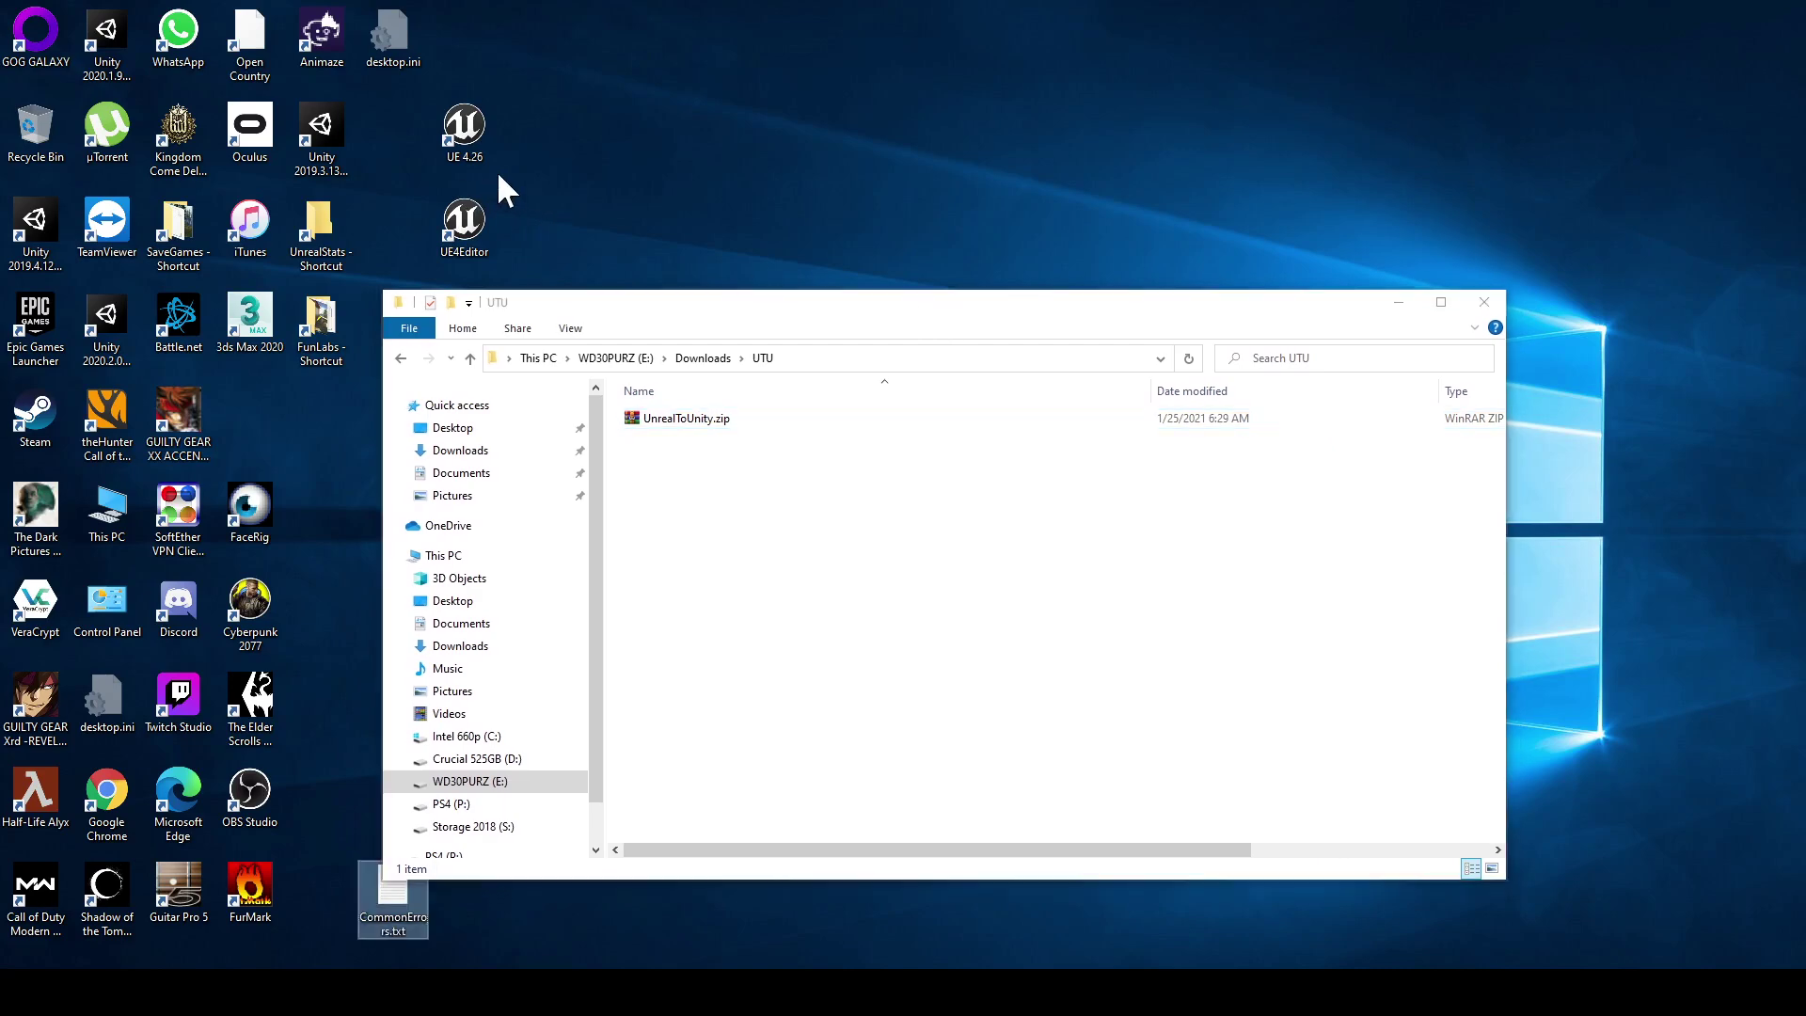
double_click(466, 130)
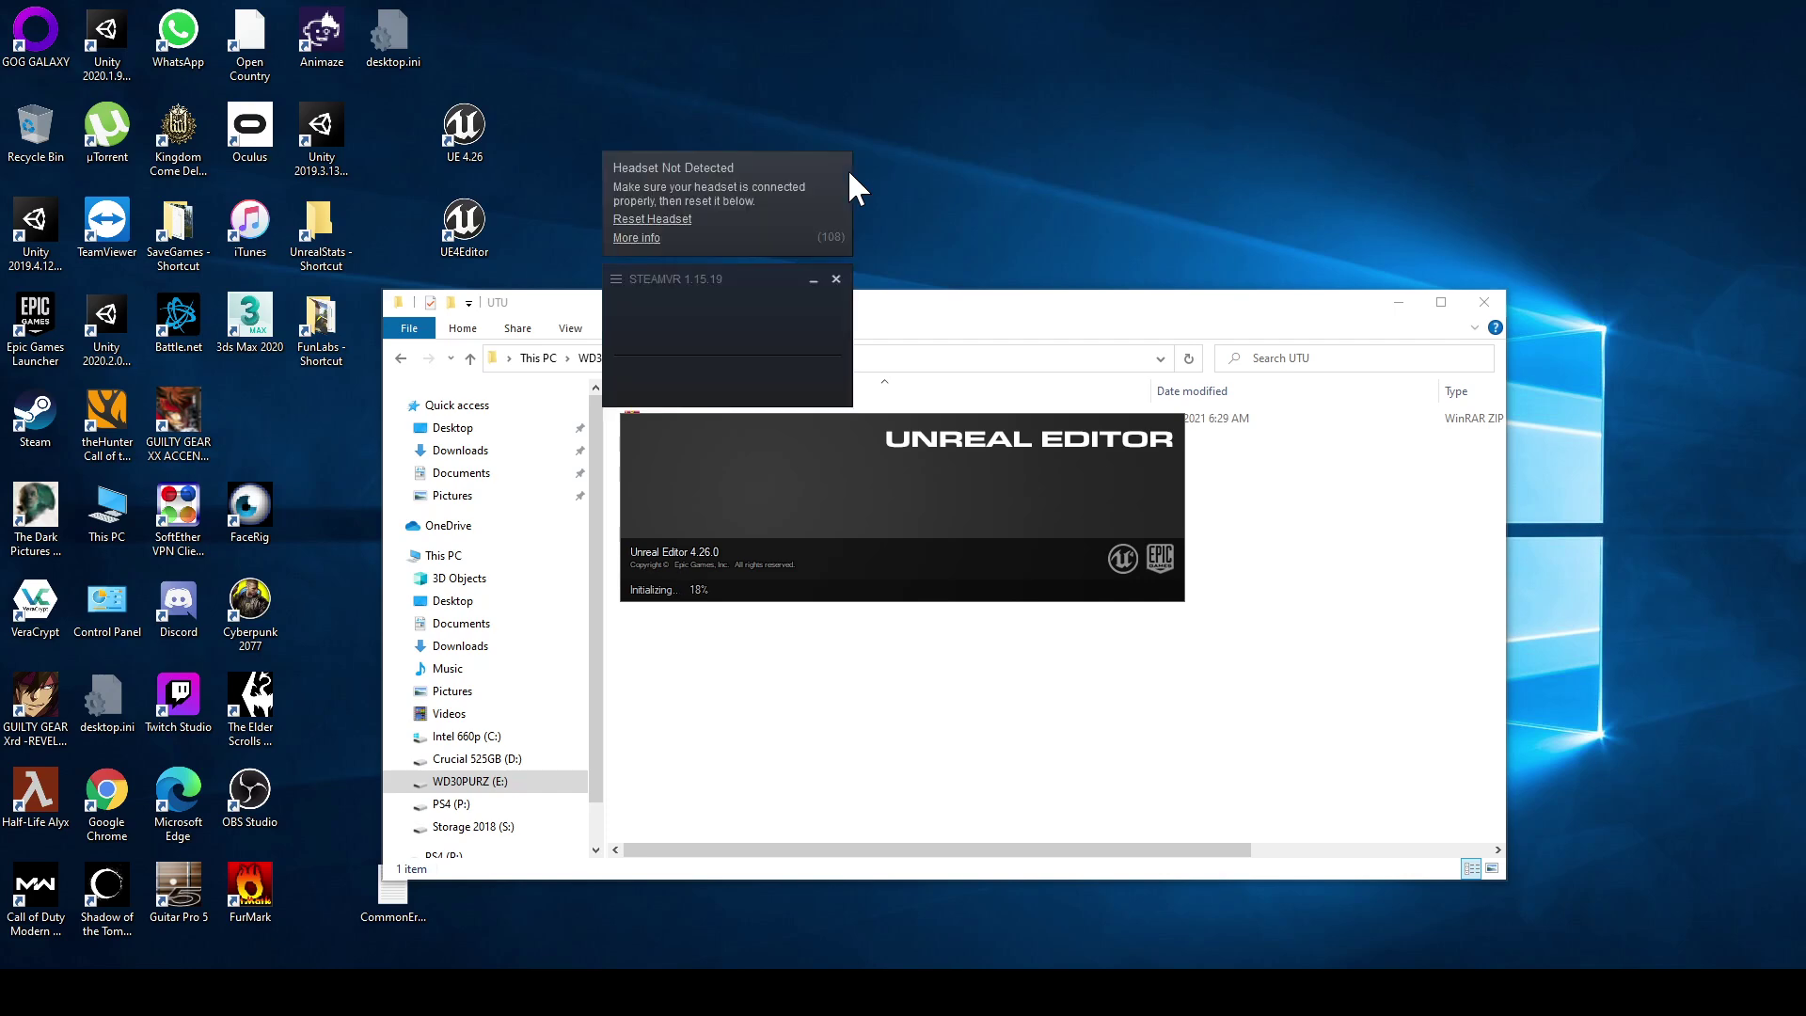
Close the SteamVR window and pick the Games project category
left_click(836, 278)
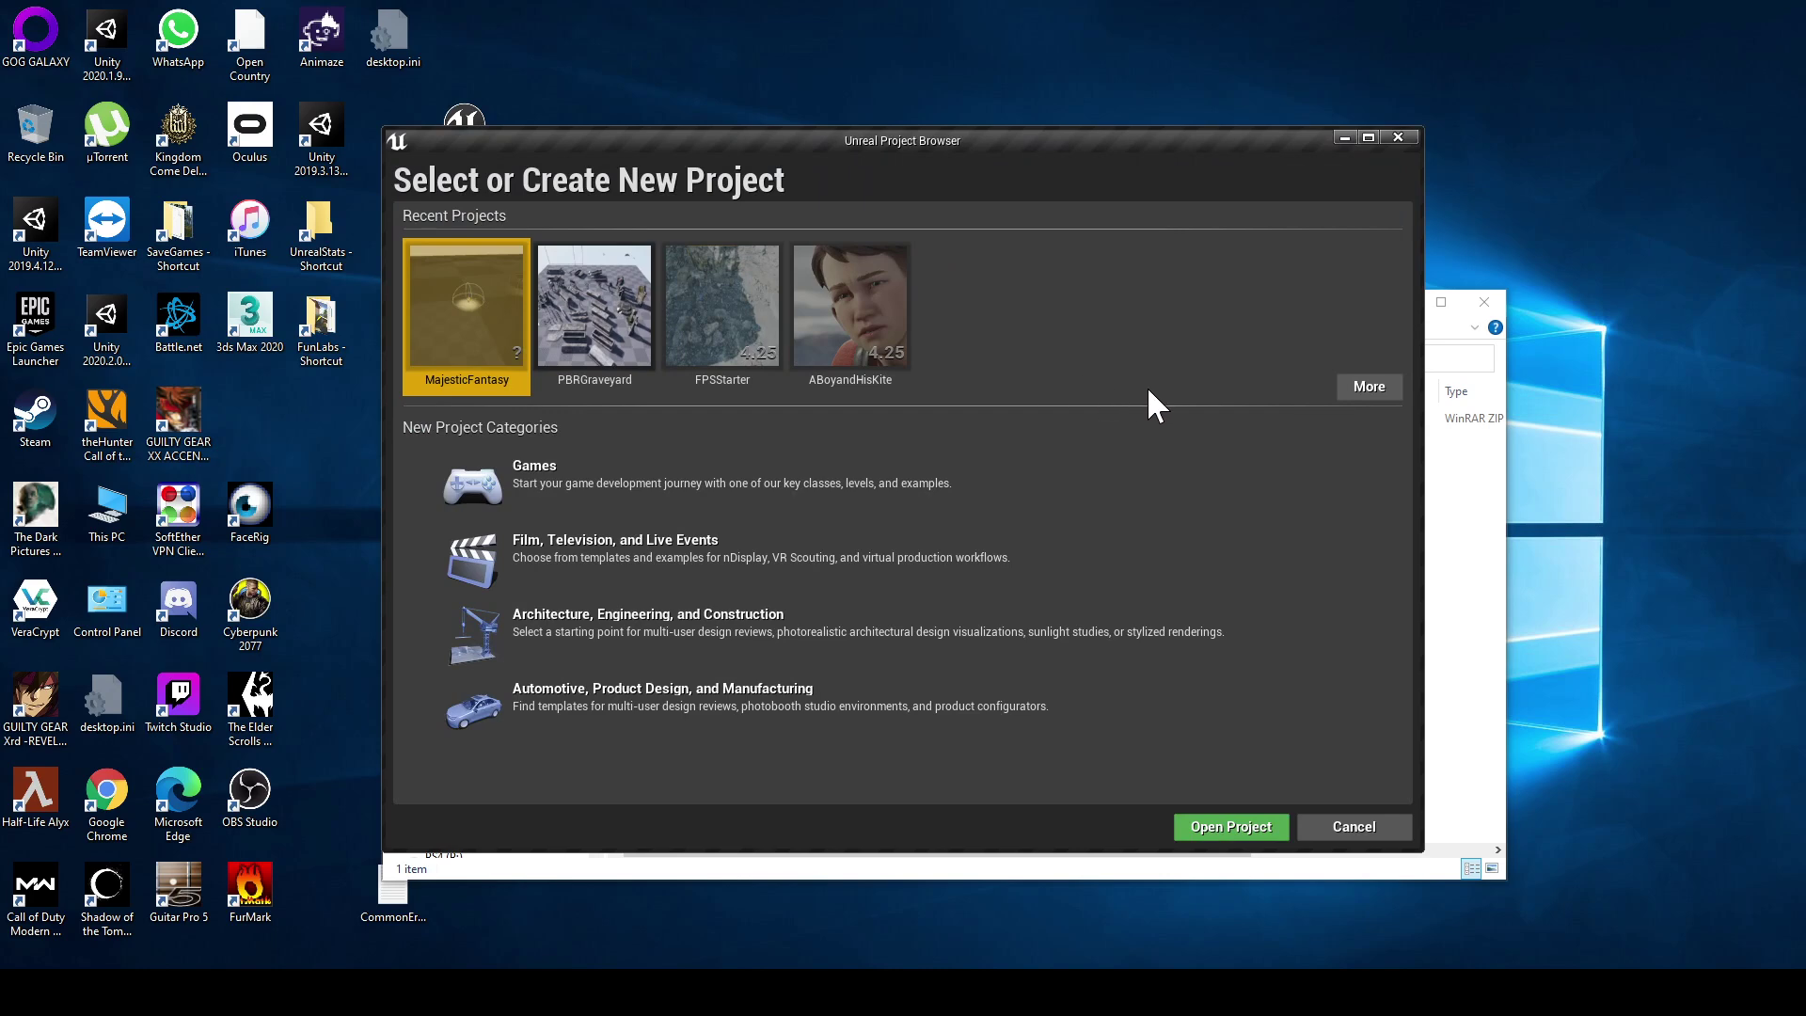
left_click(874, 481)
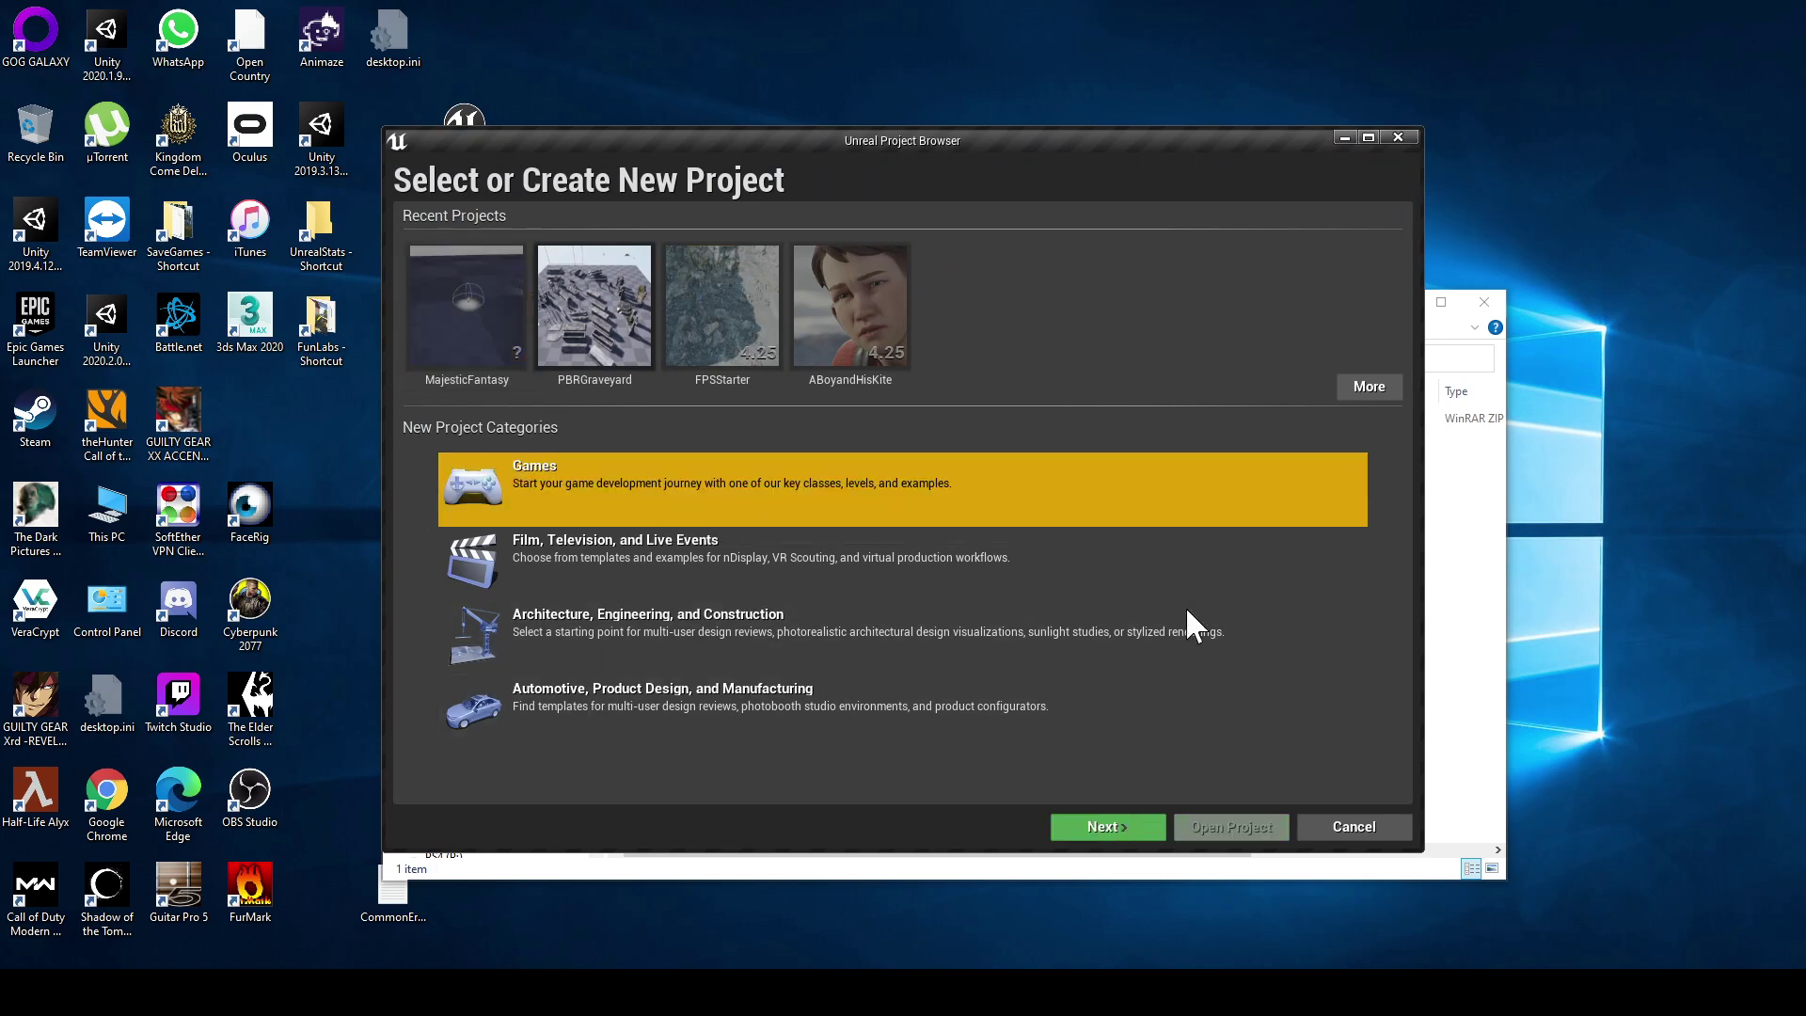
left_click(1095, 827)
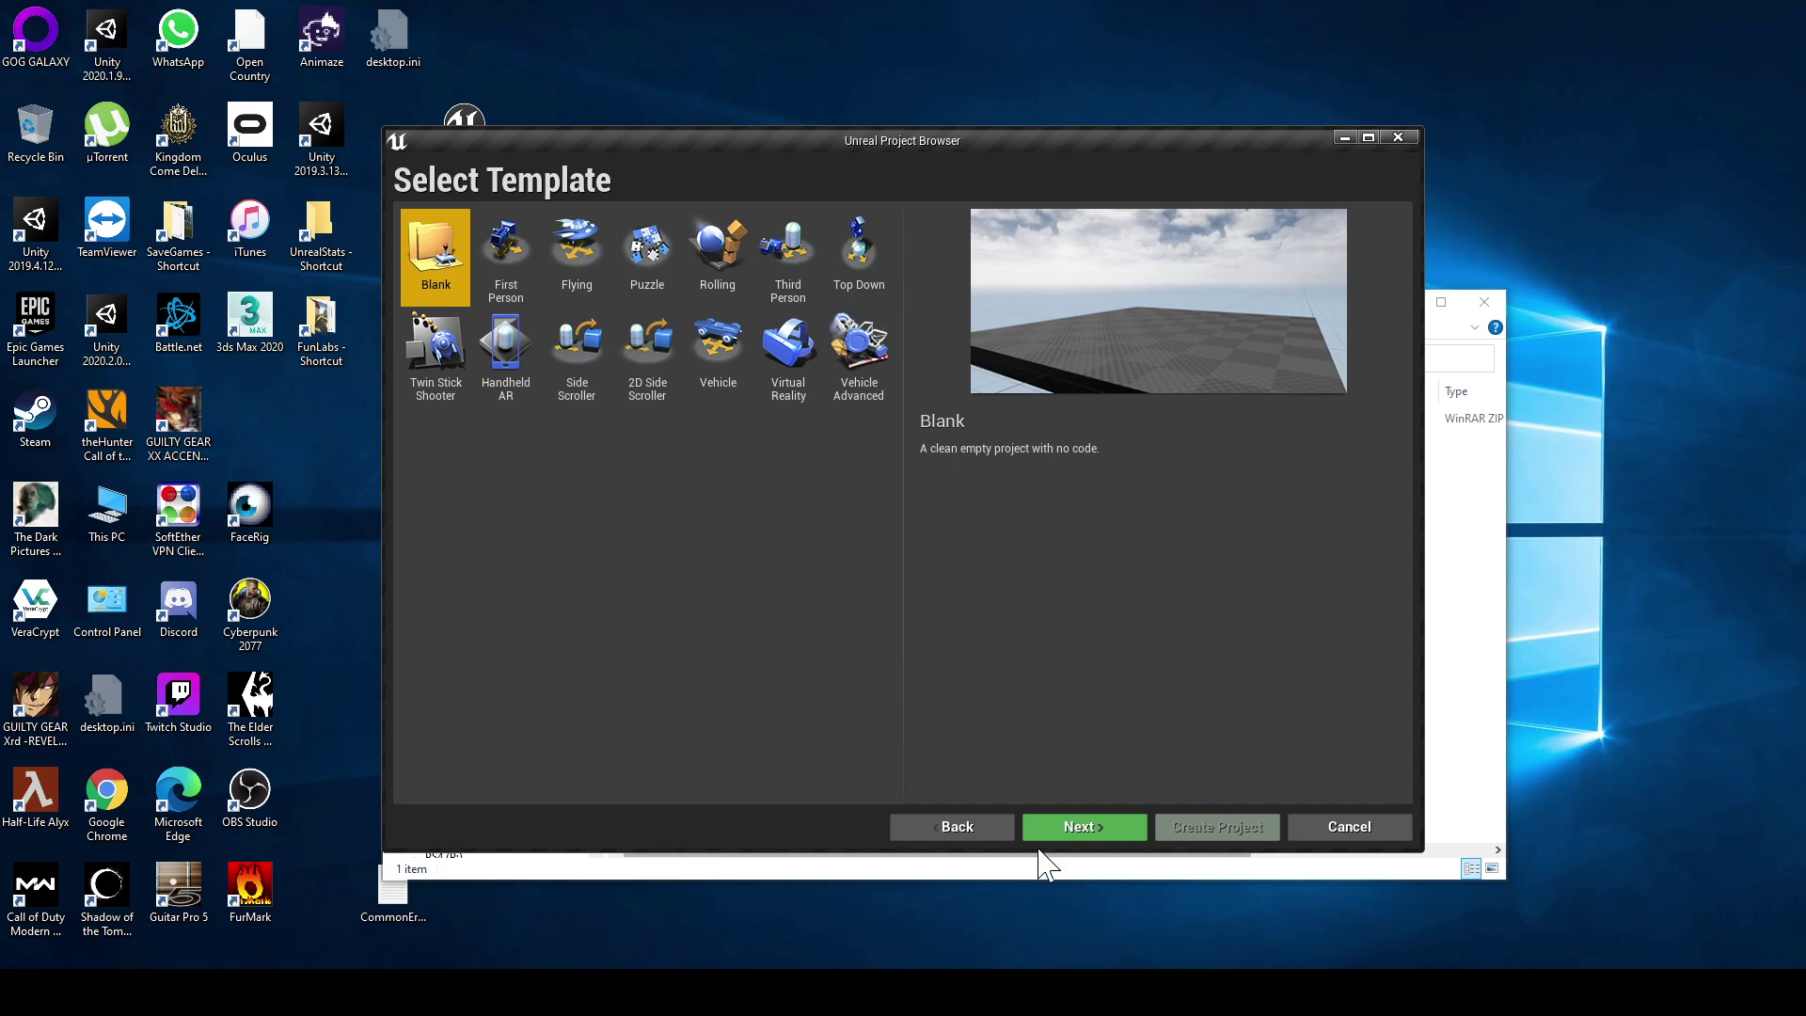
Preview the First Person template, then settle on the Blank template
left_click(1067, 827)
left_click(946, 828)
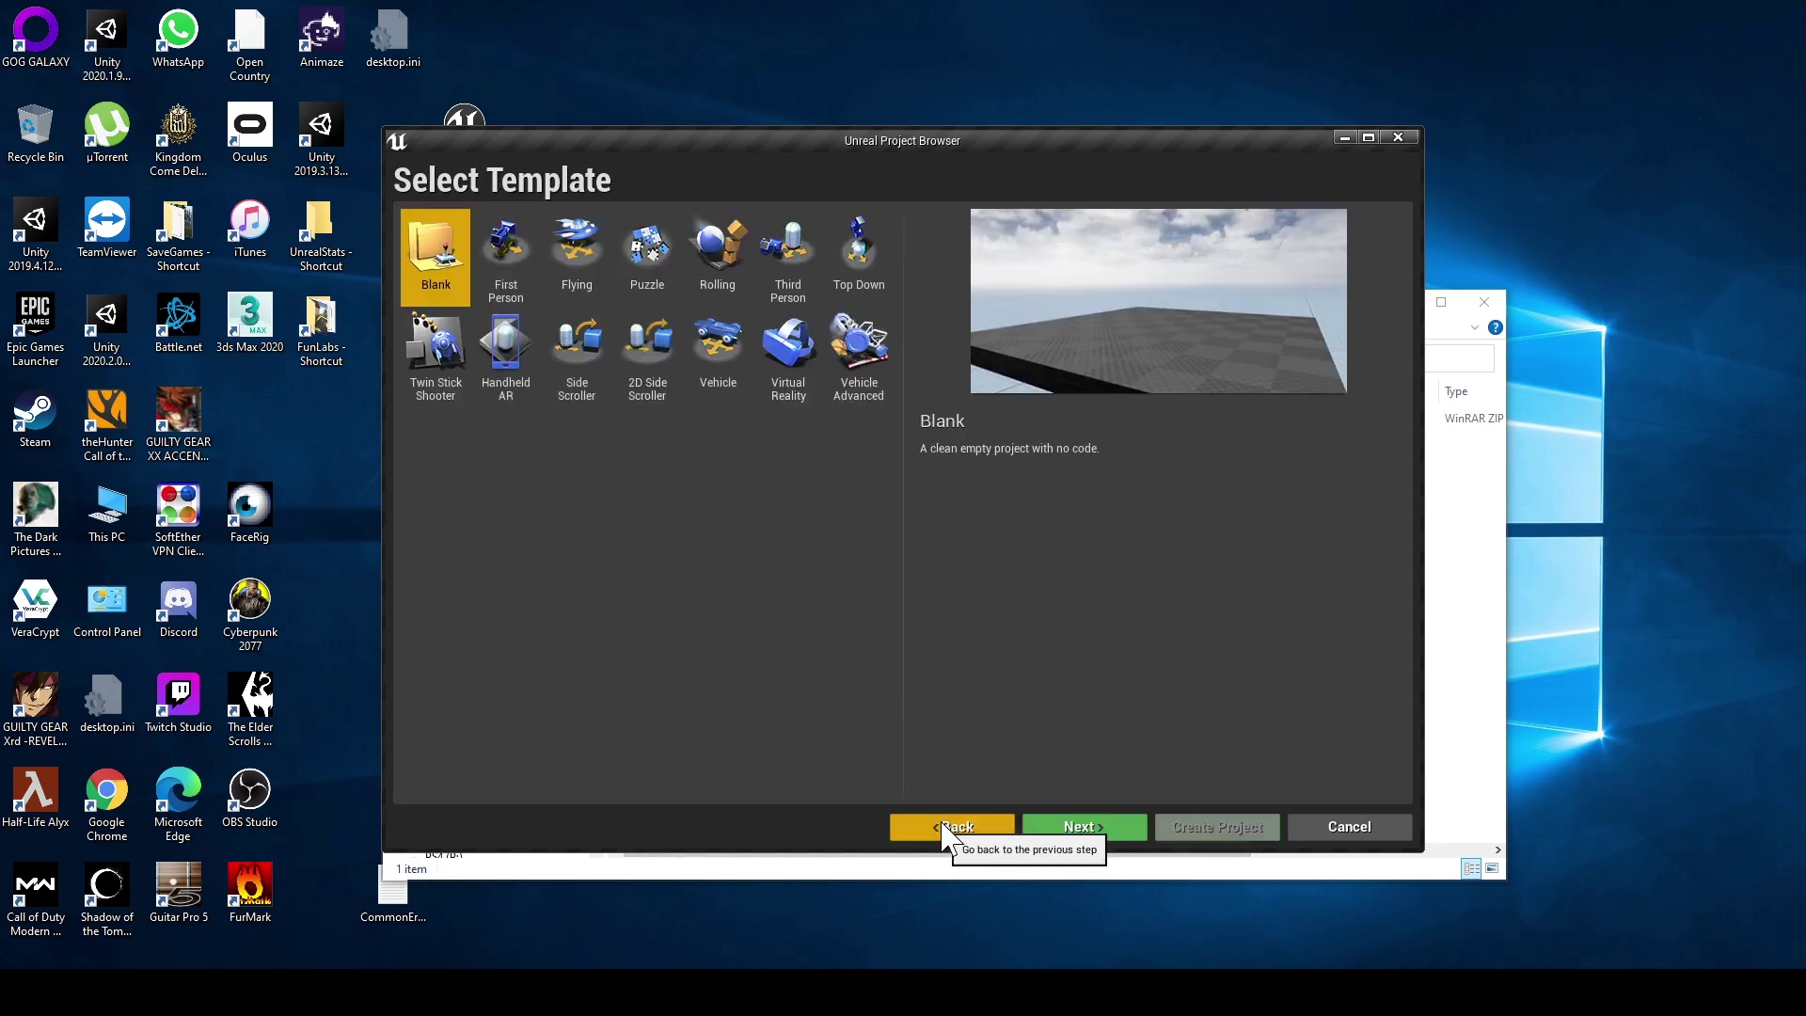
left_click(509, 256)
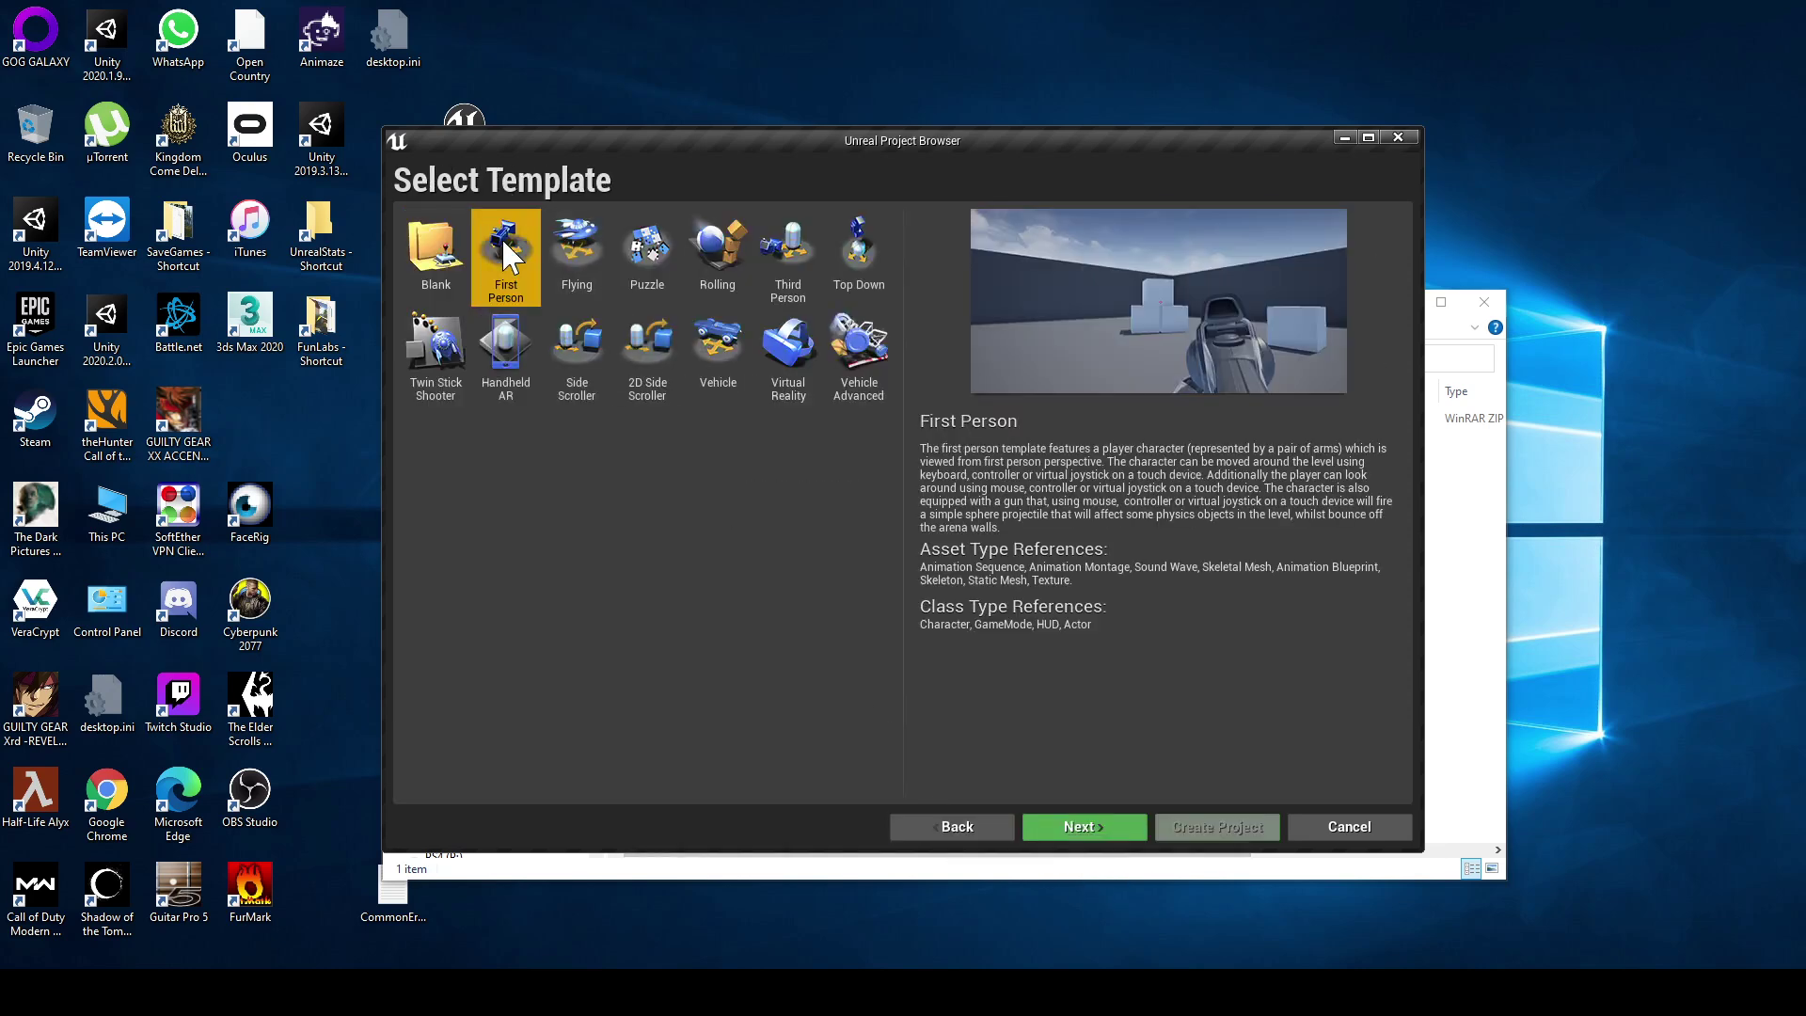
left_click(449, 240)
Make the new Blank project a C++ project instead of Blueprint
left_click(1082, 827)
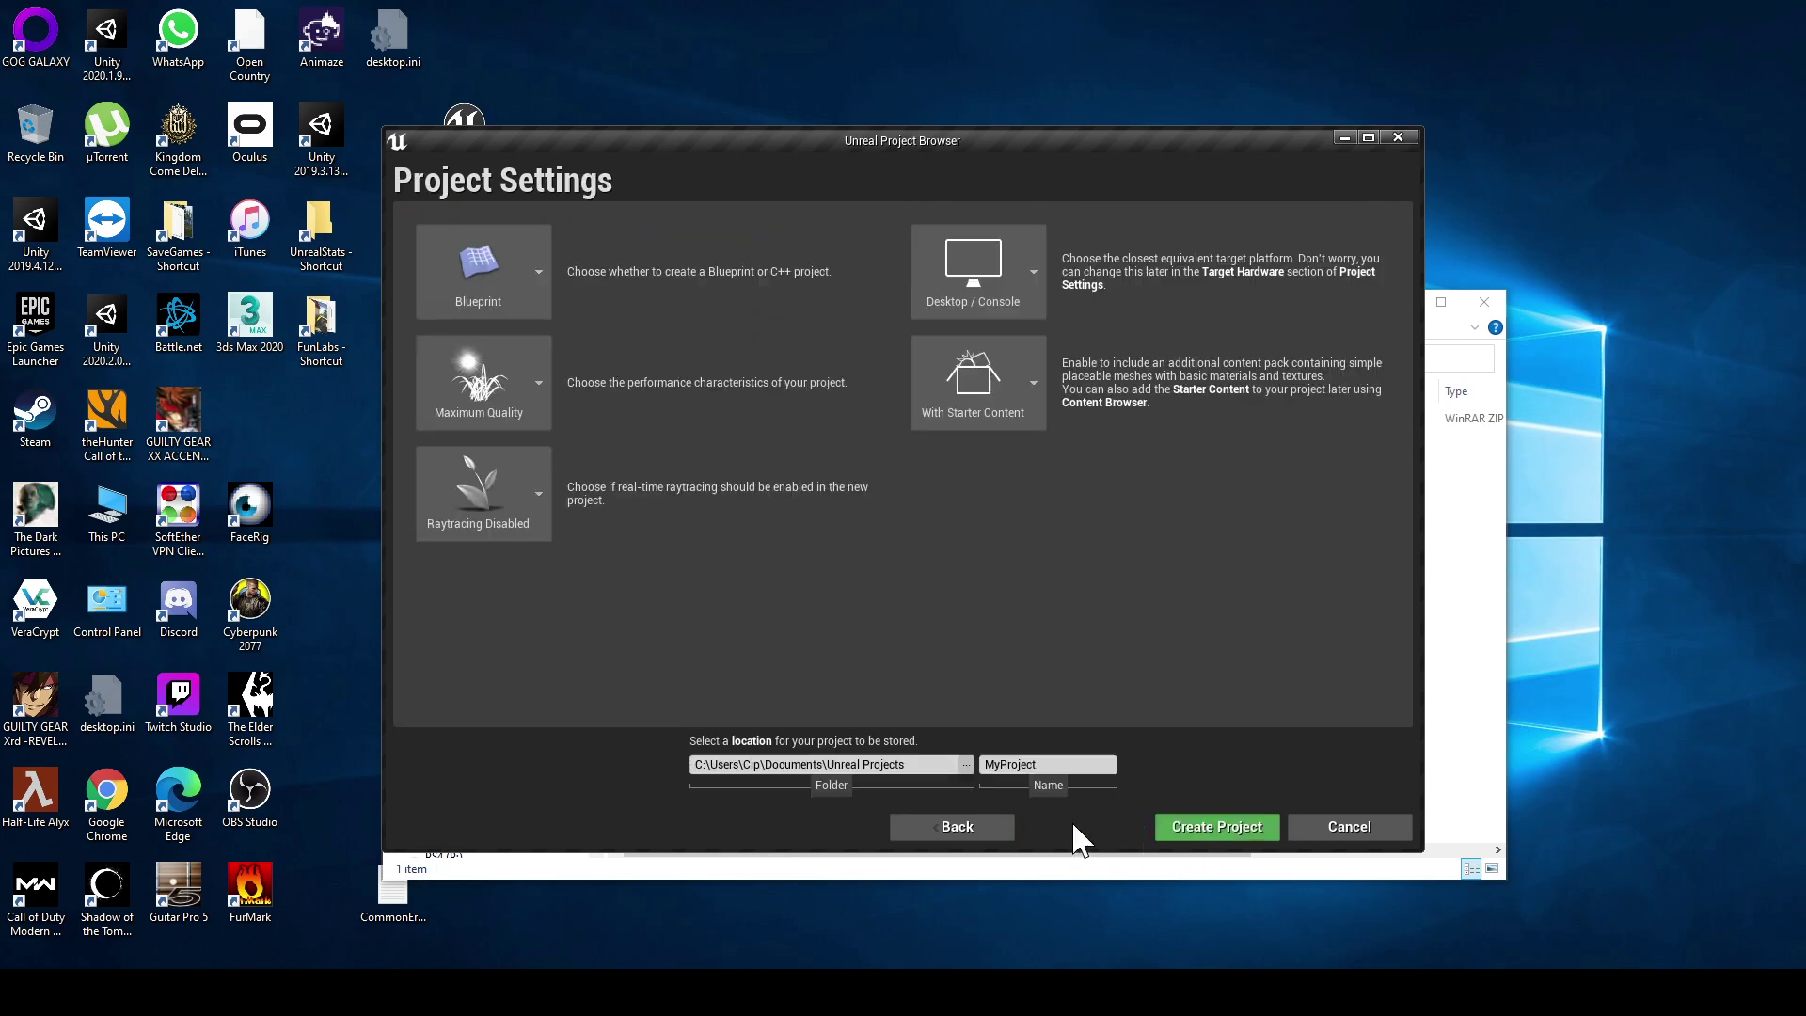
left_click(539, 272)
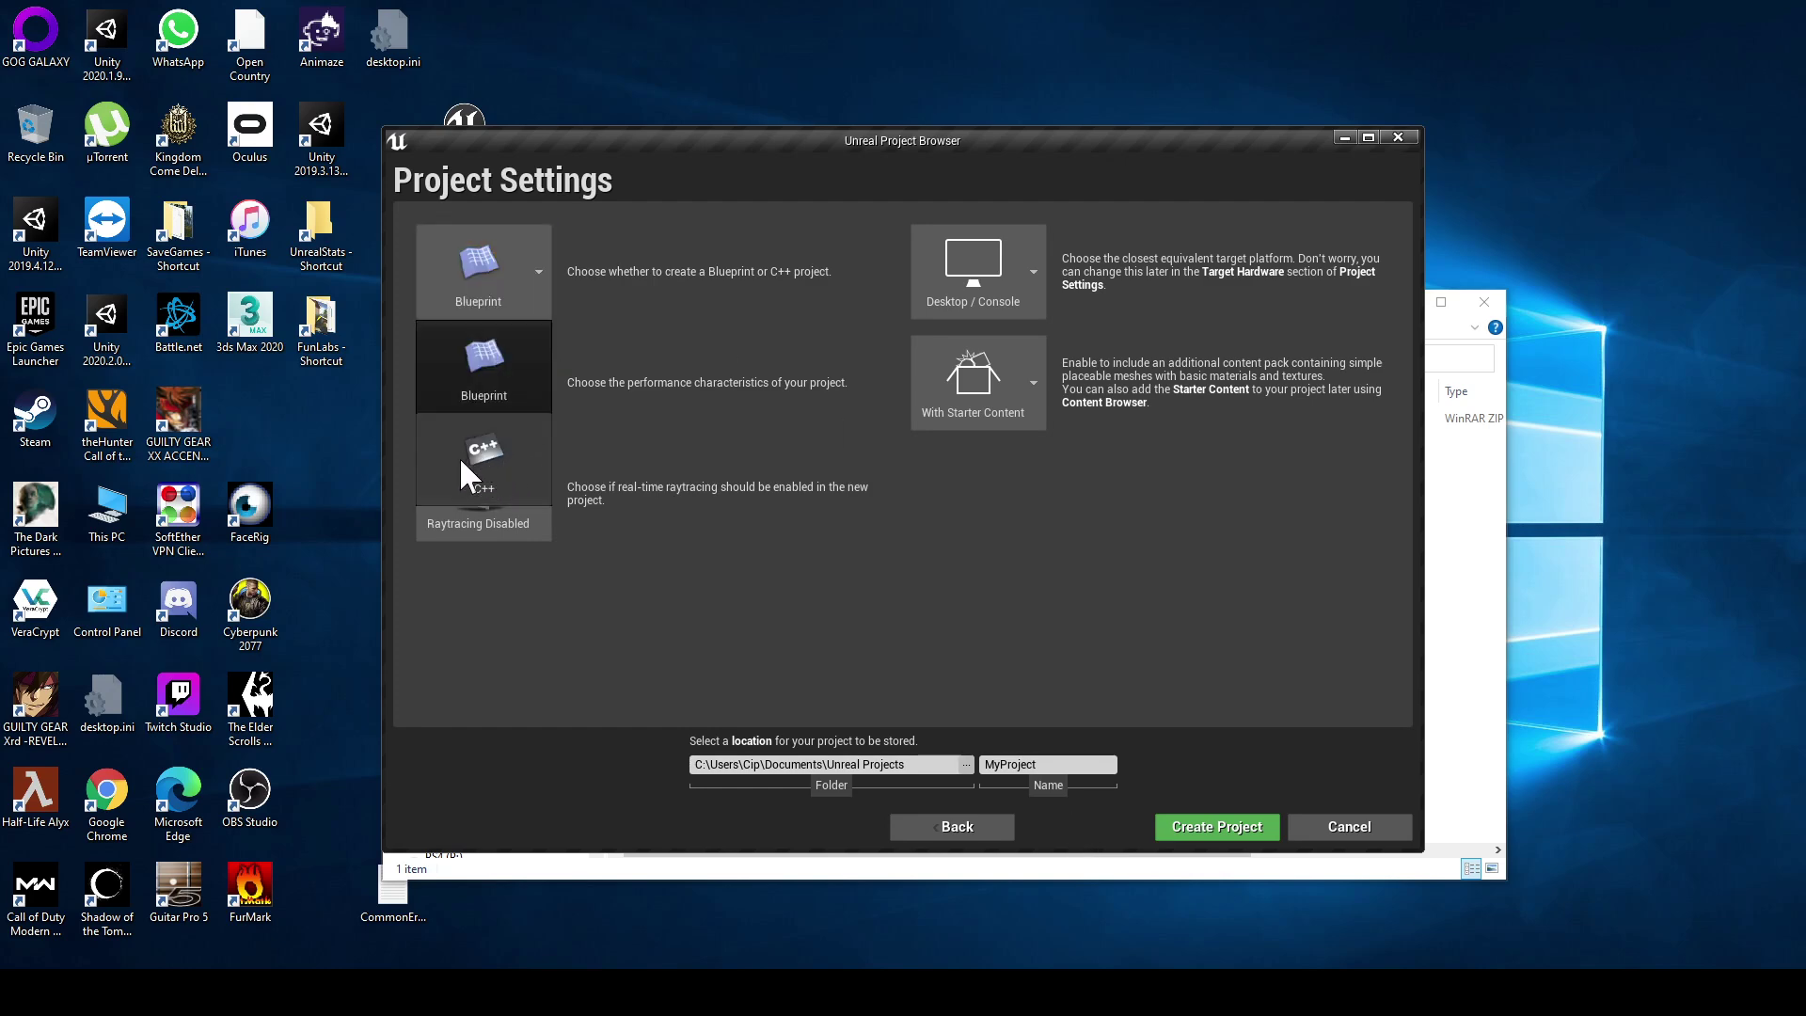
left_click(497, 448)
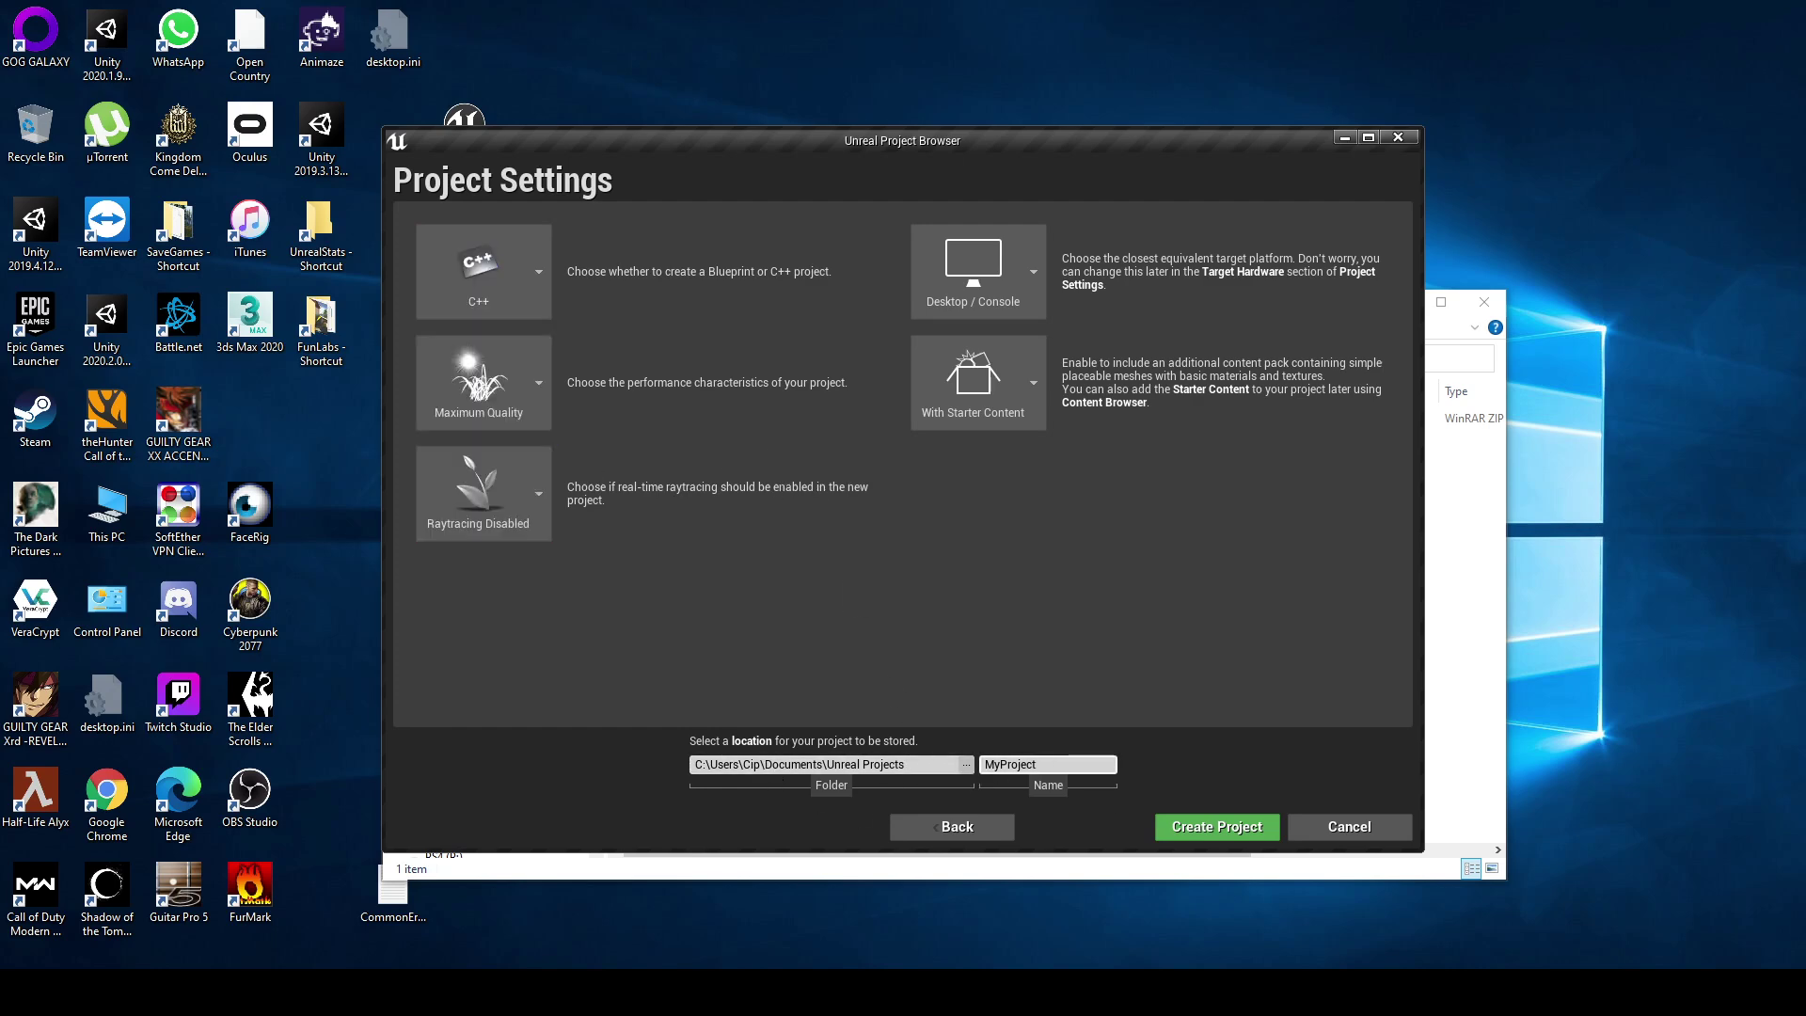
Set the project folder to D:\ and name the project TestUnrealToUnity
left_click(965, 767)
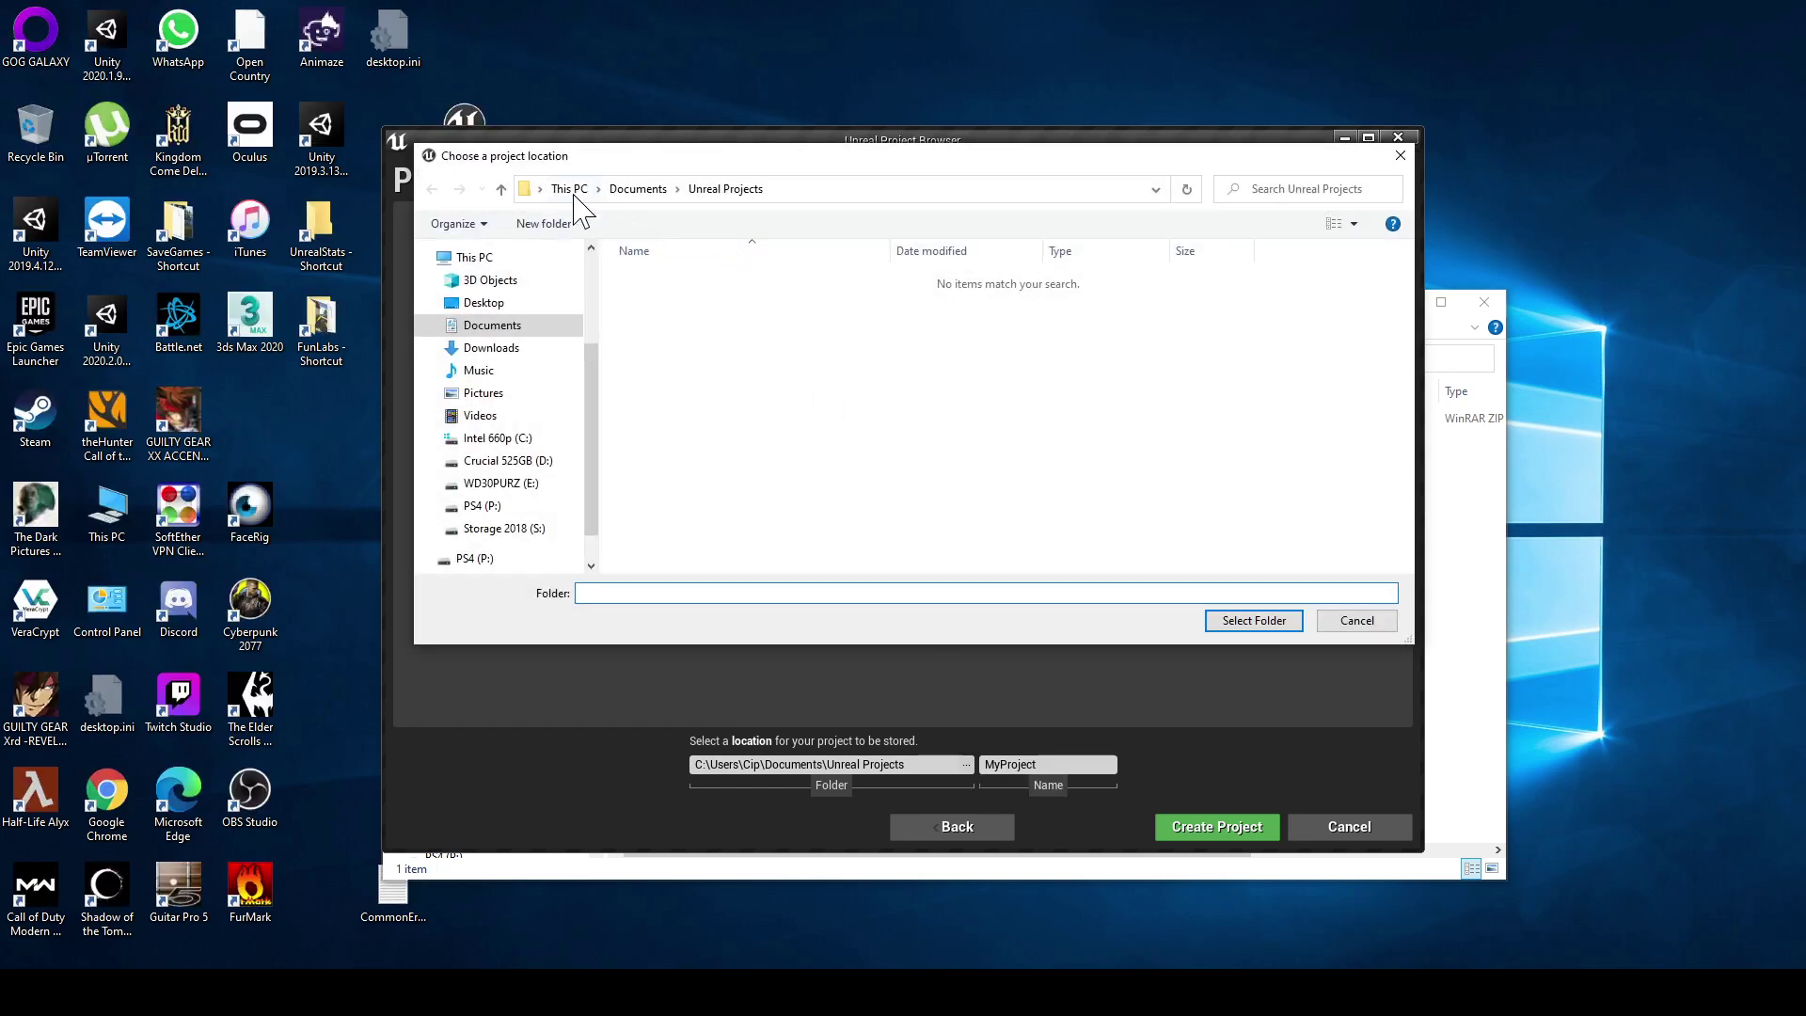
left_click(513, 467)
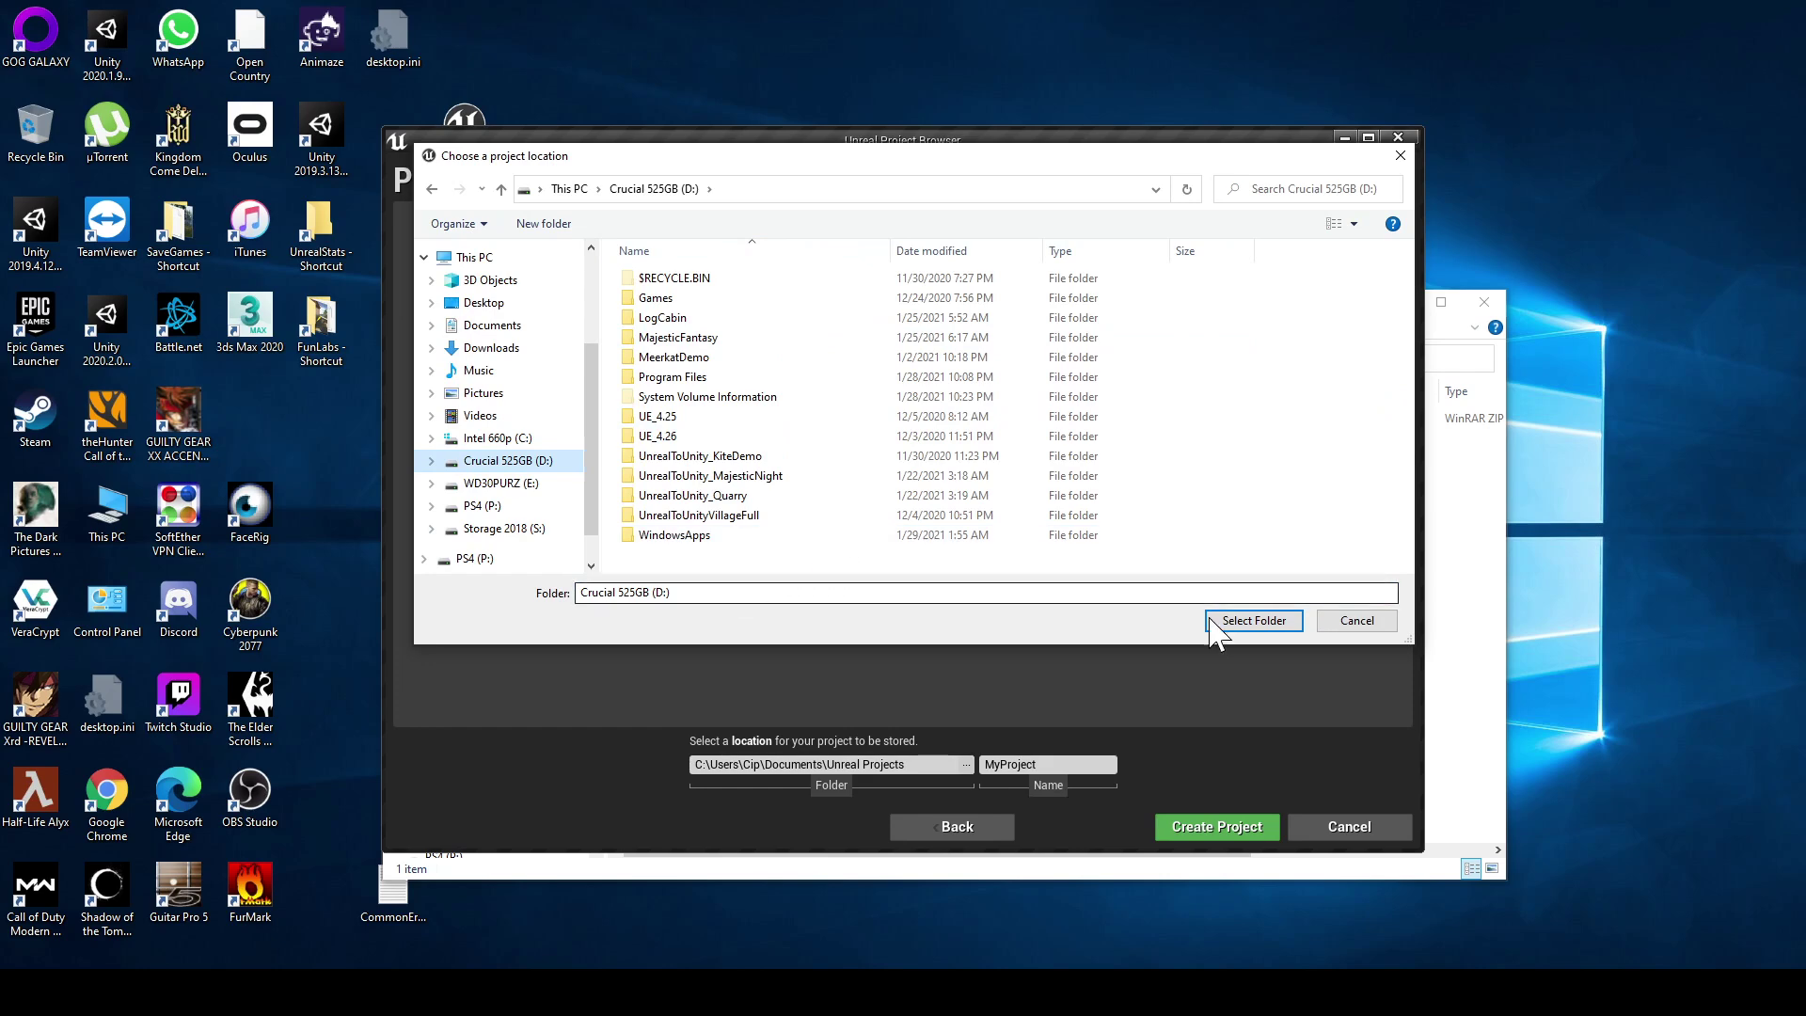
left_click(1251, 621)
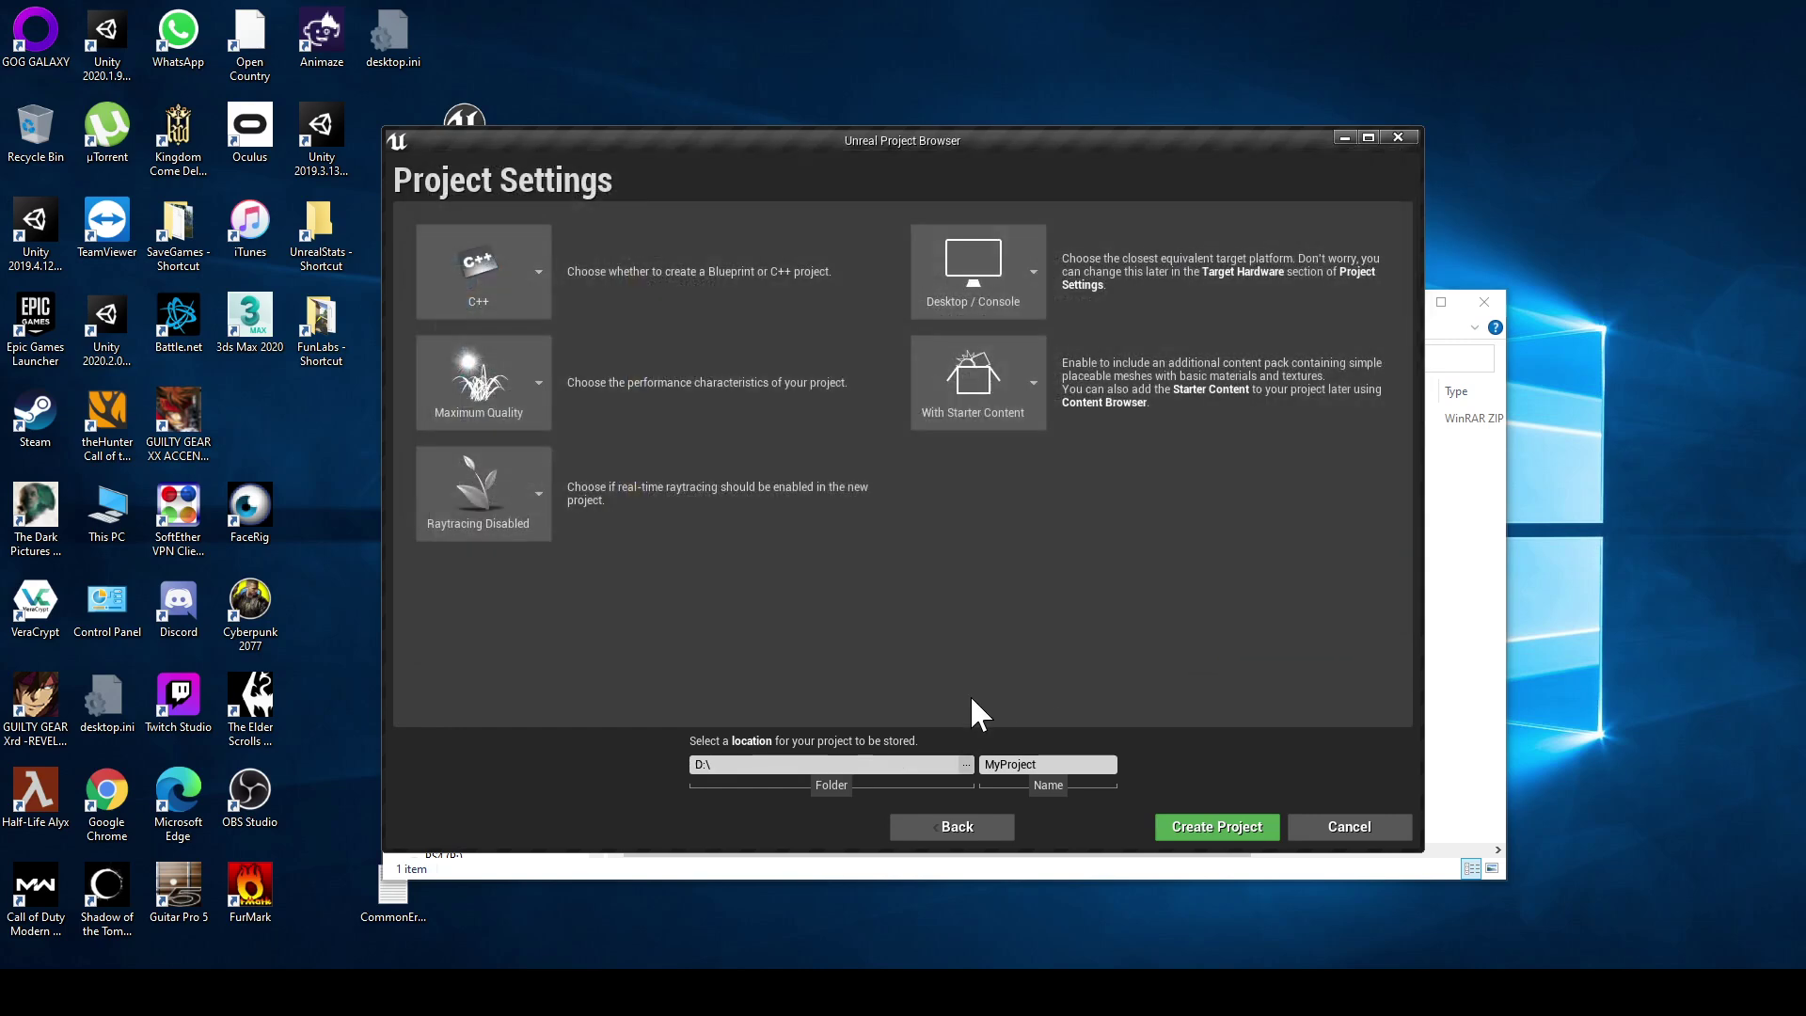
double_click(1112, 766)
type("TestUnrealToUnity")
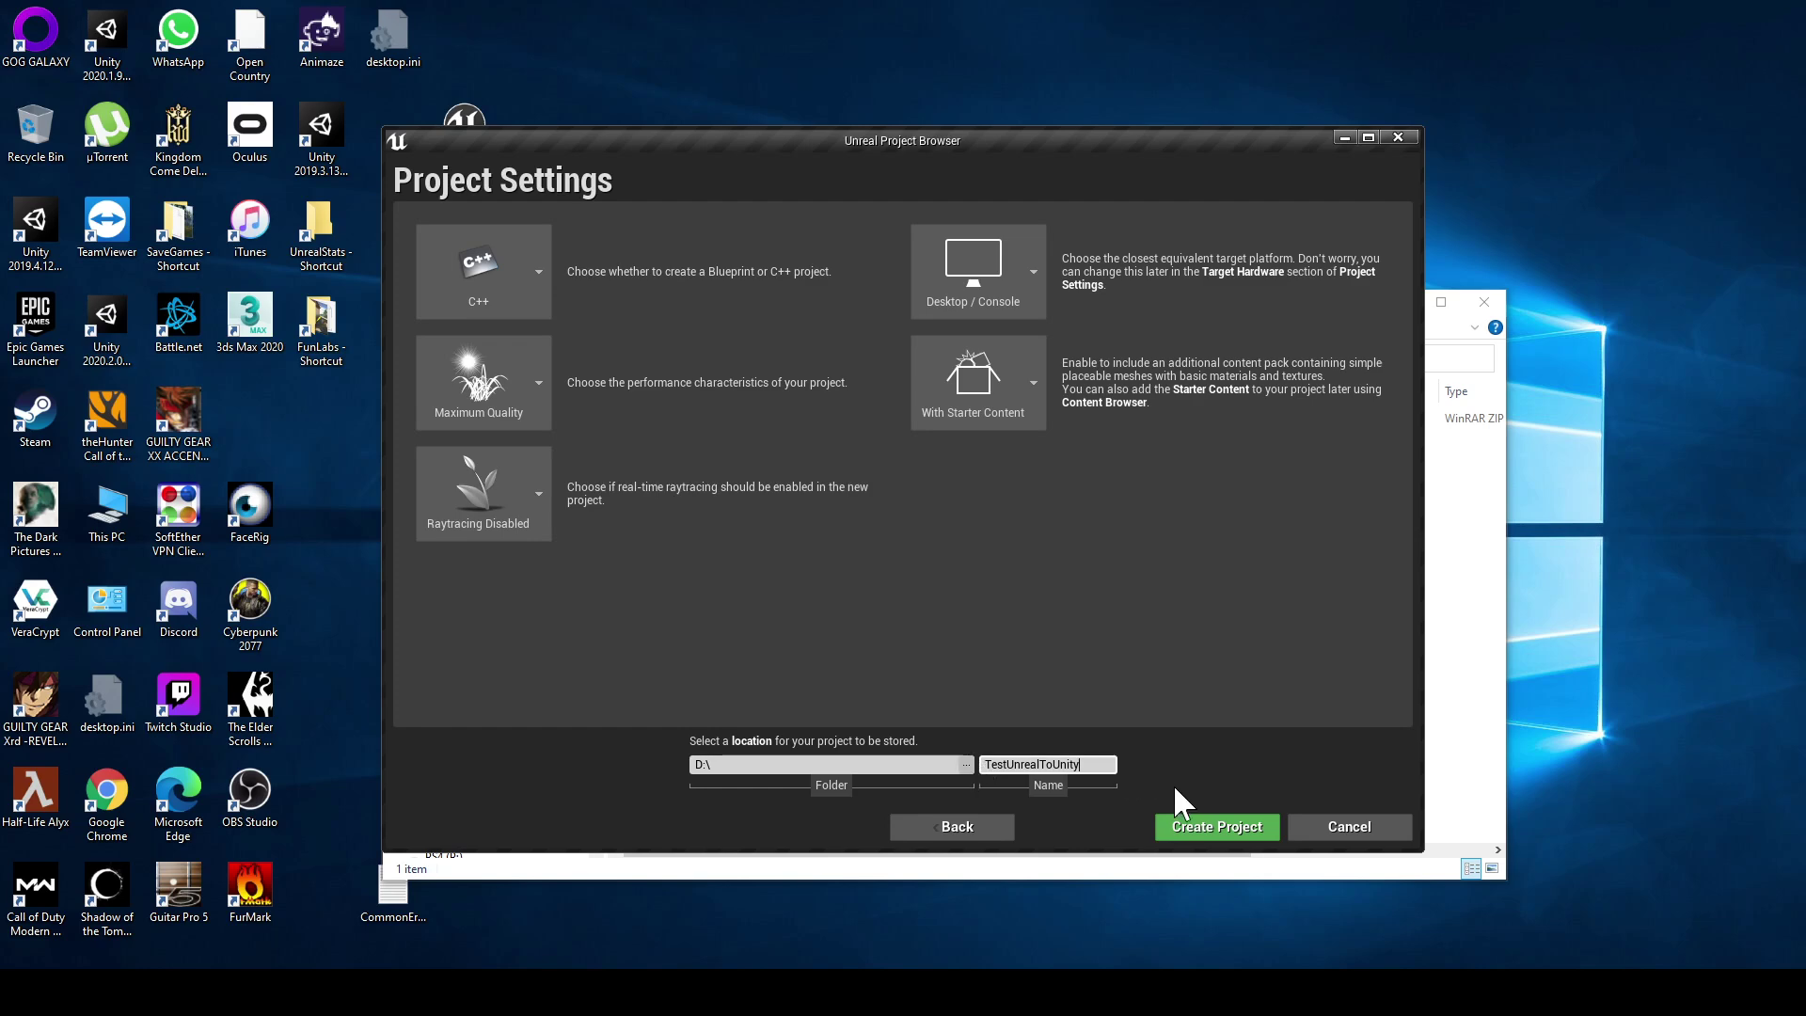
Create TestUnrealToUnity and wait for code generation, Visual Studio and the editor splash
left_click(1234, 840)
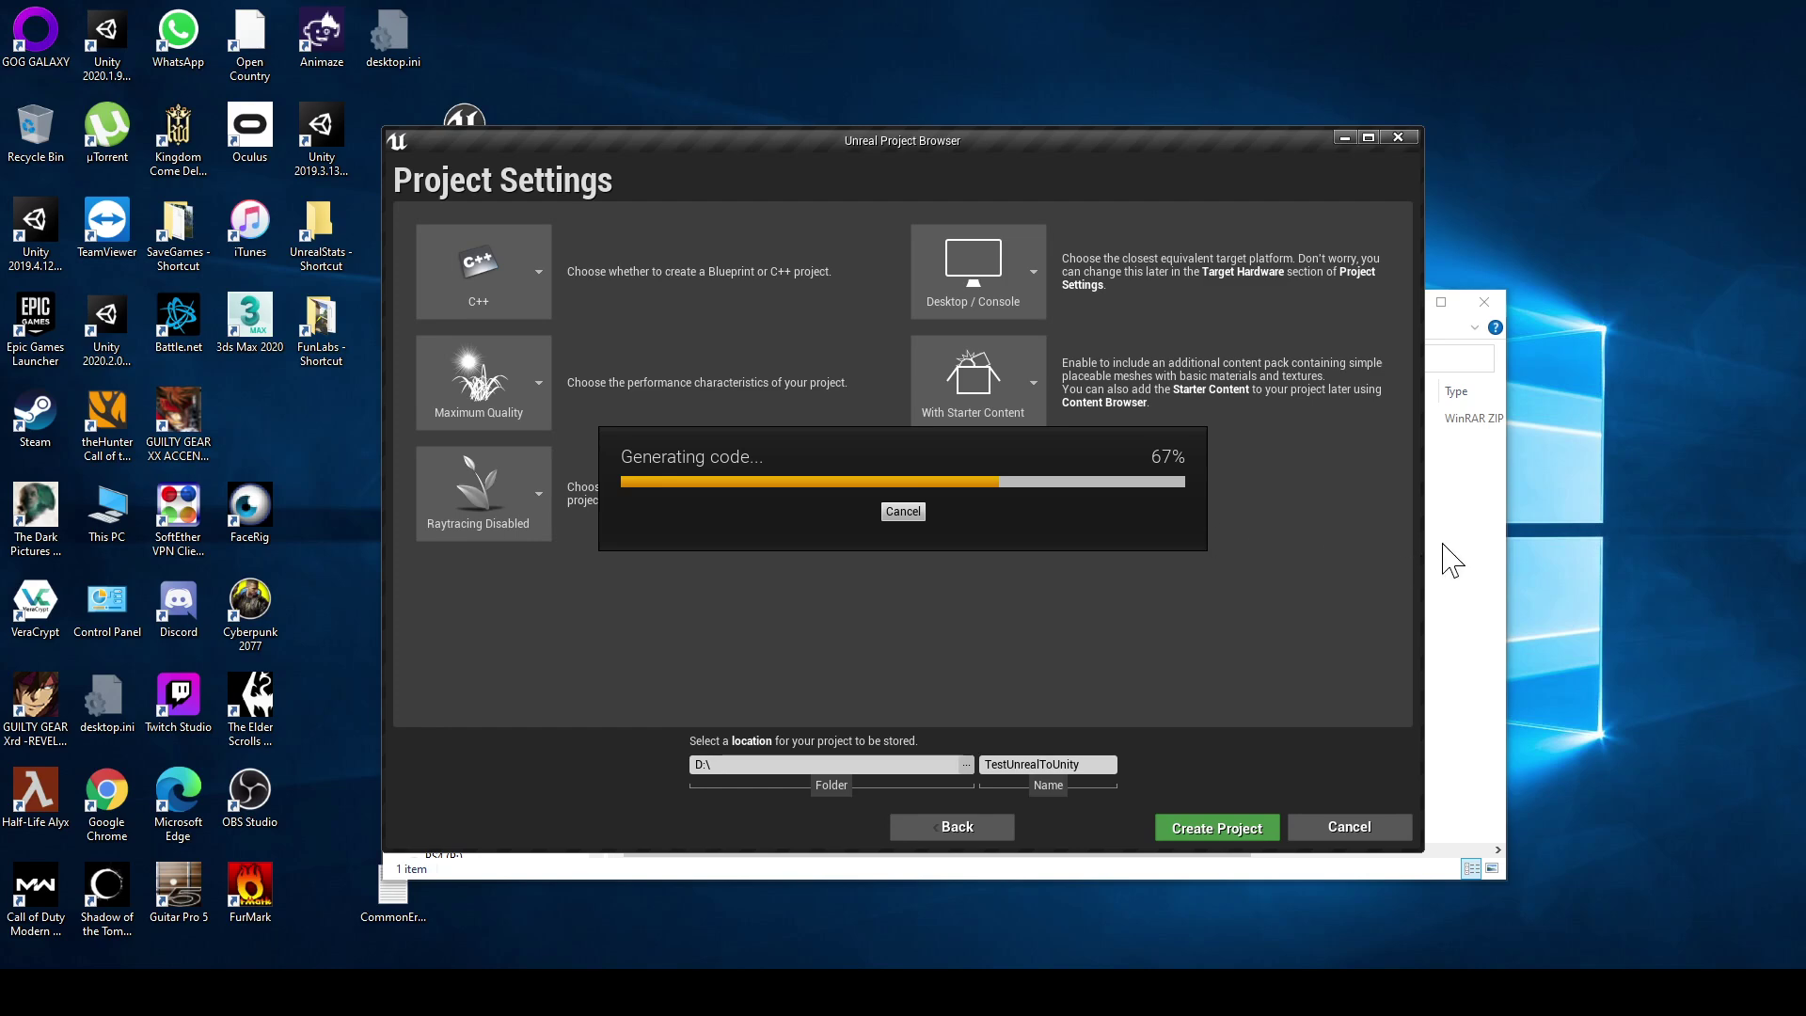
left_click(1460, 560)
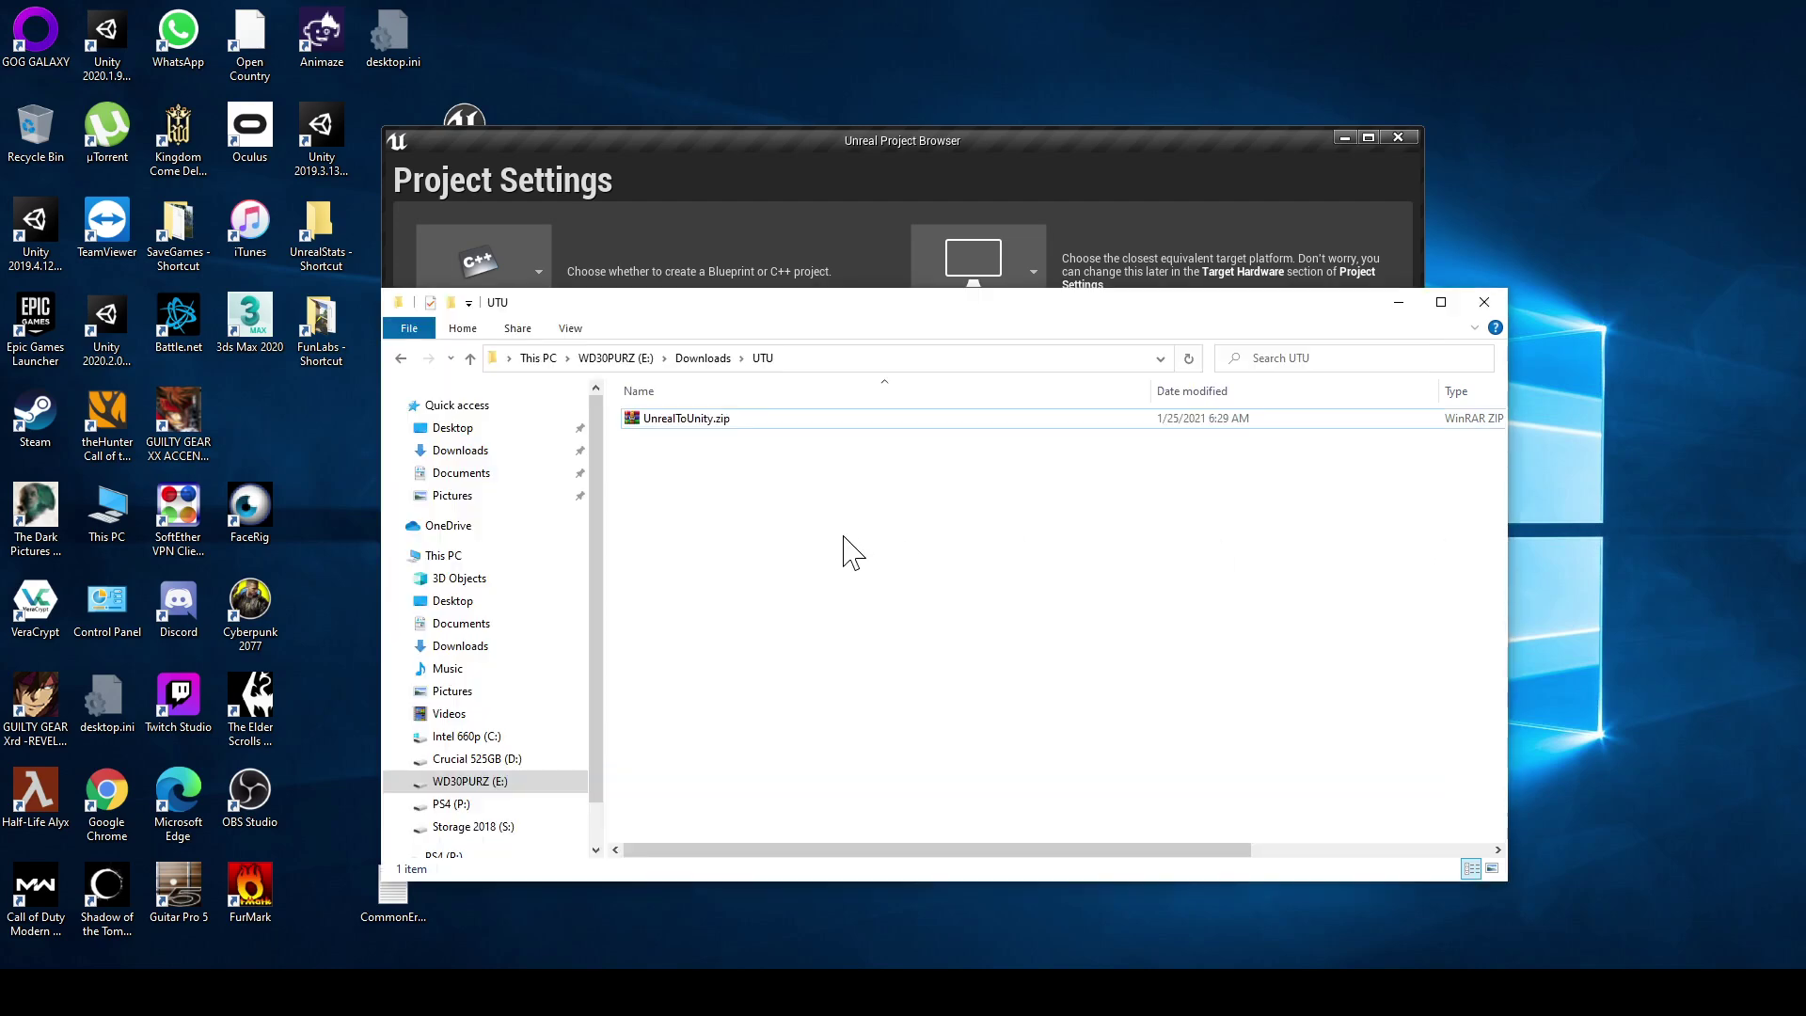
left_click(706, 428)
left_click(694, 475)
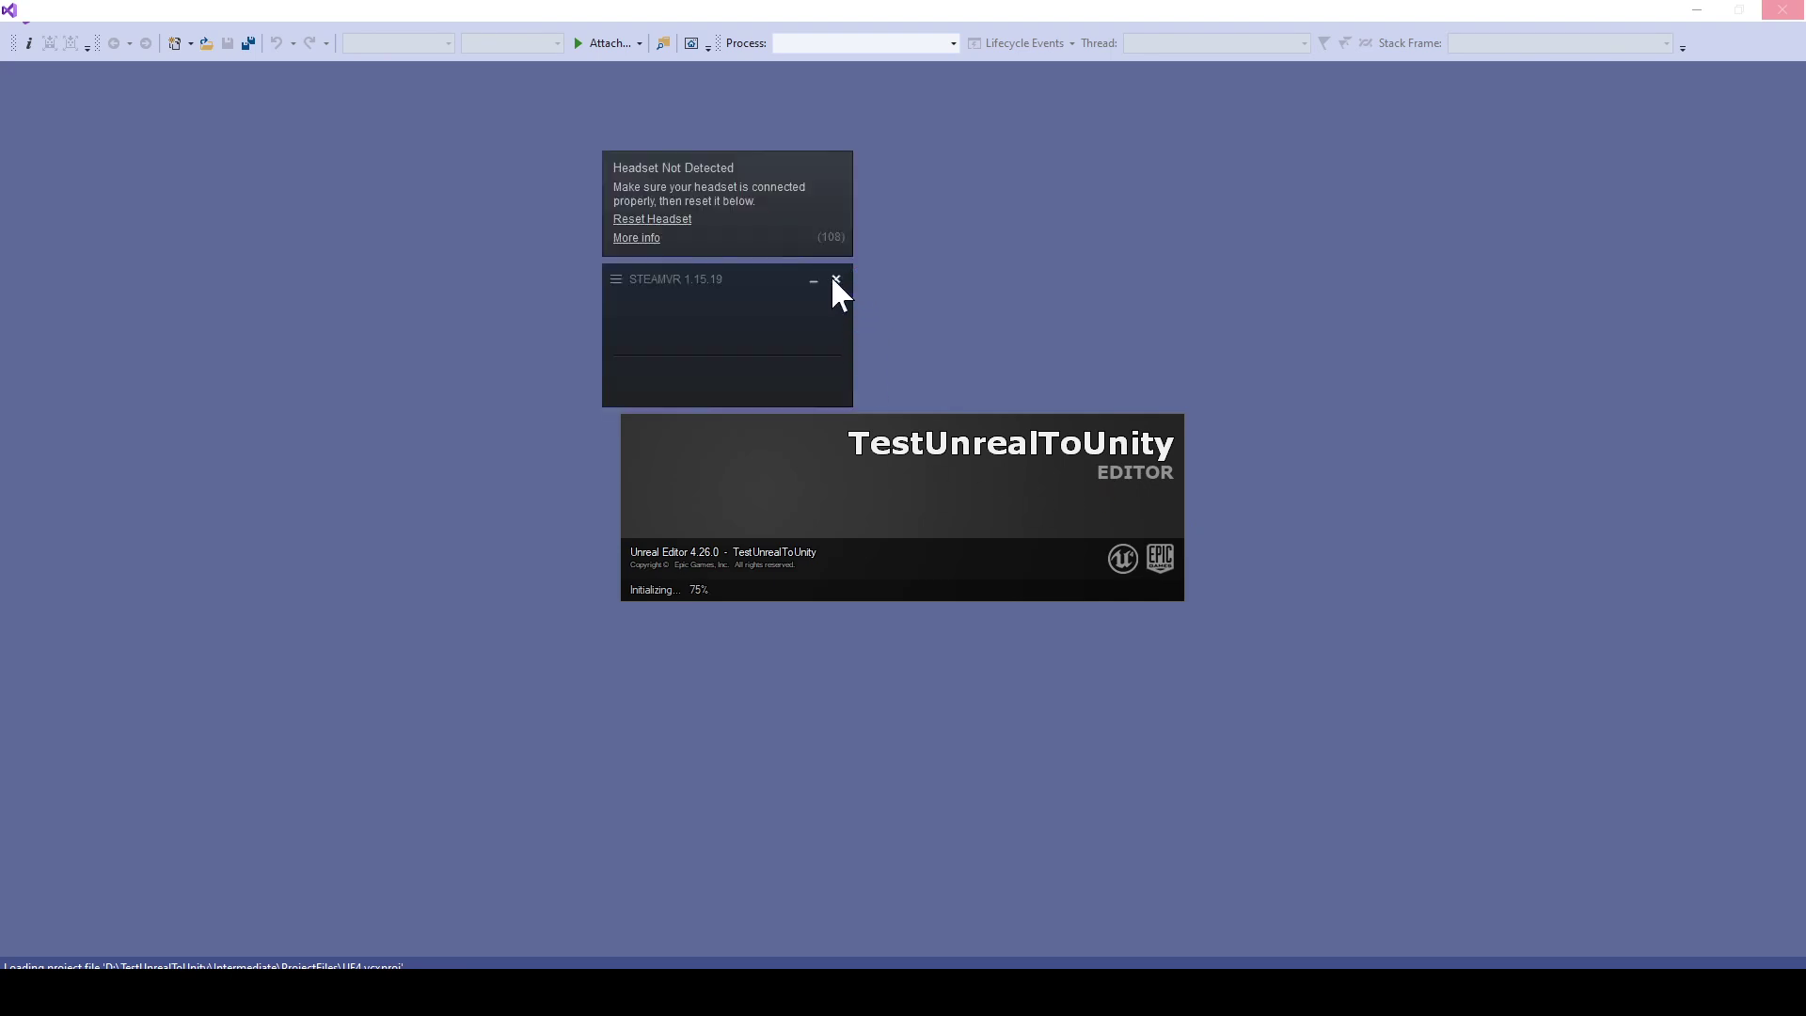
Dismiss SteamVR and the New plugins notice, view the Minimal_Default level, then close the editor
left_click(837, 281)
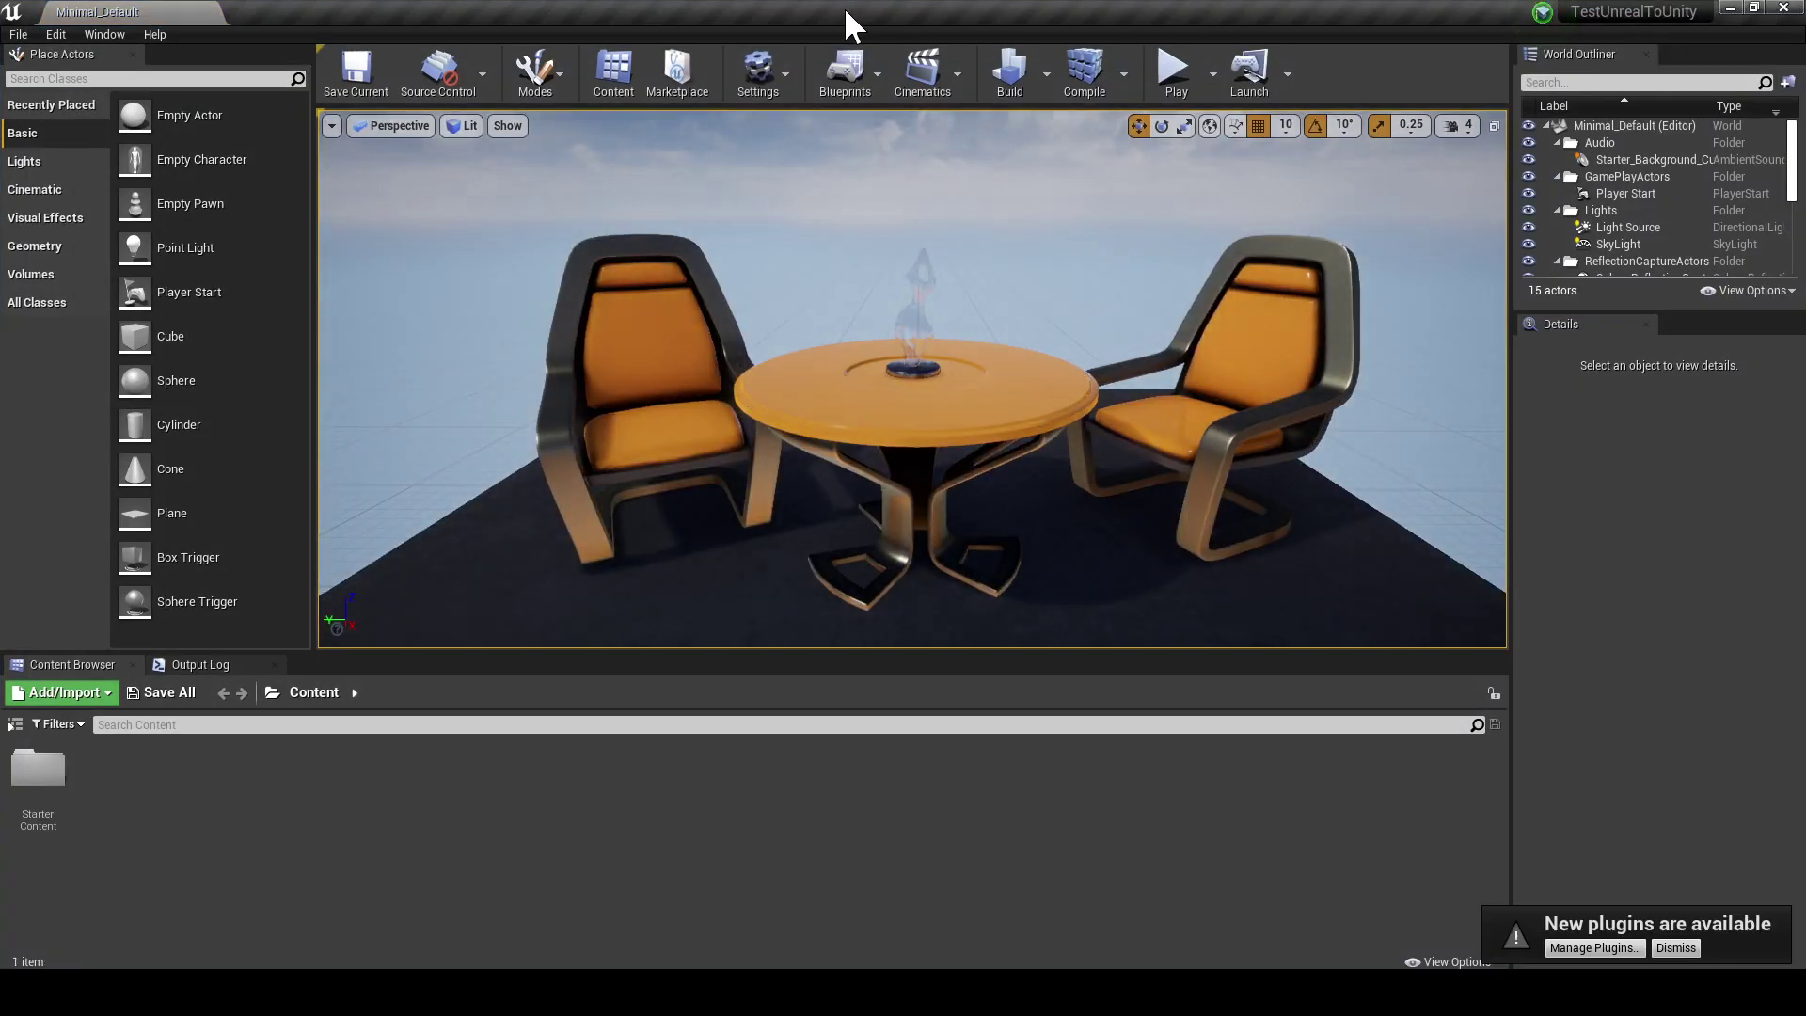
left_click(1676, 947)
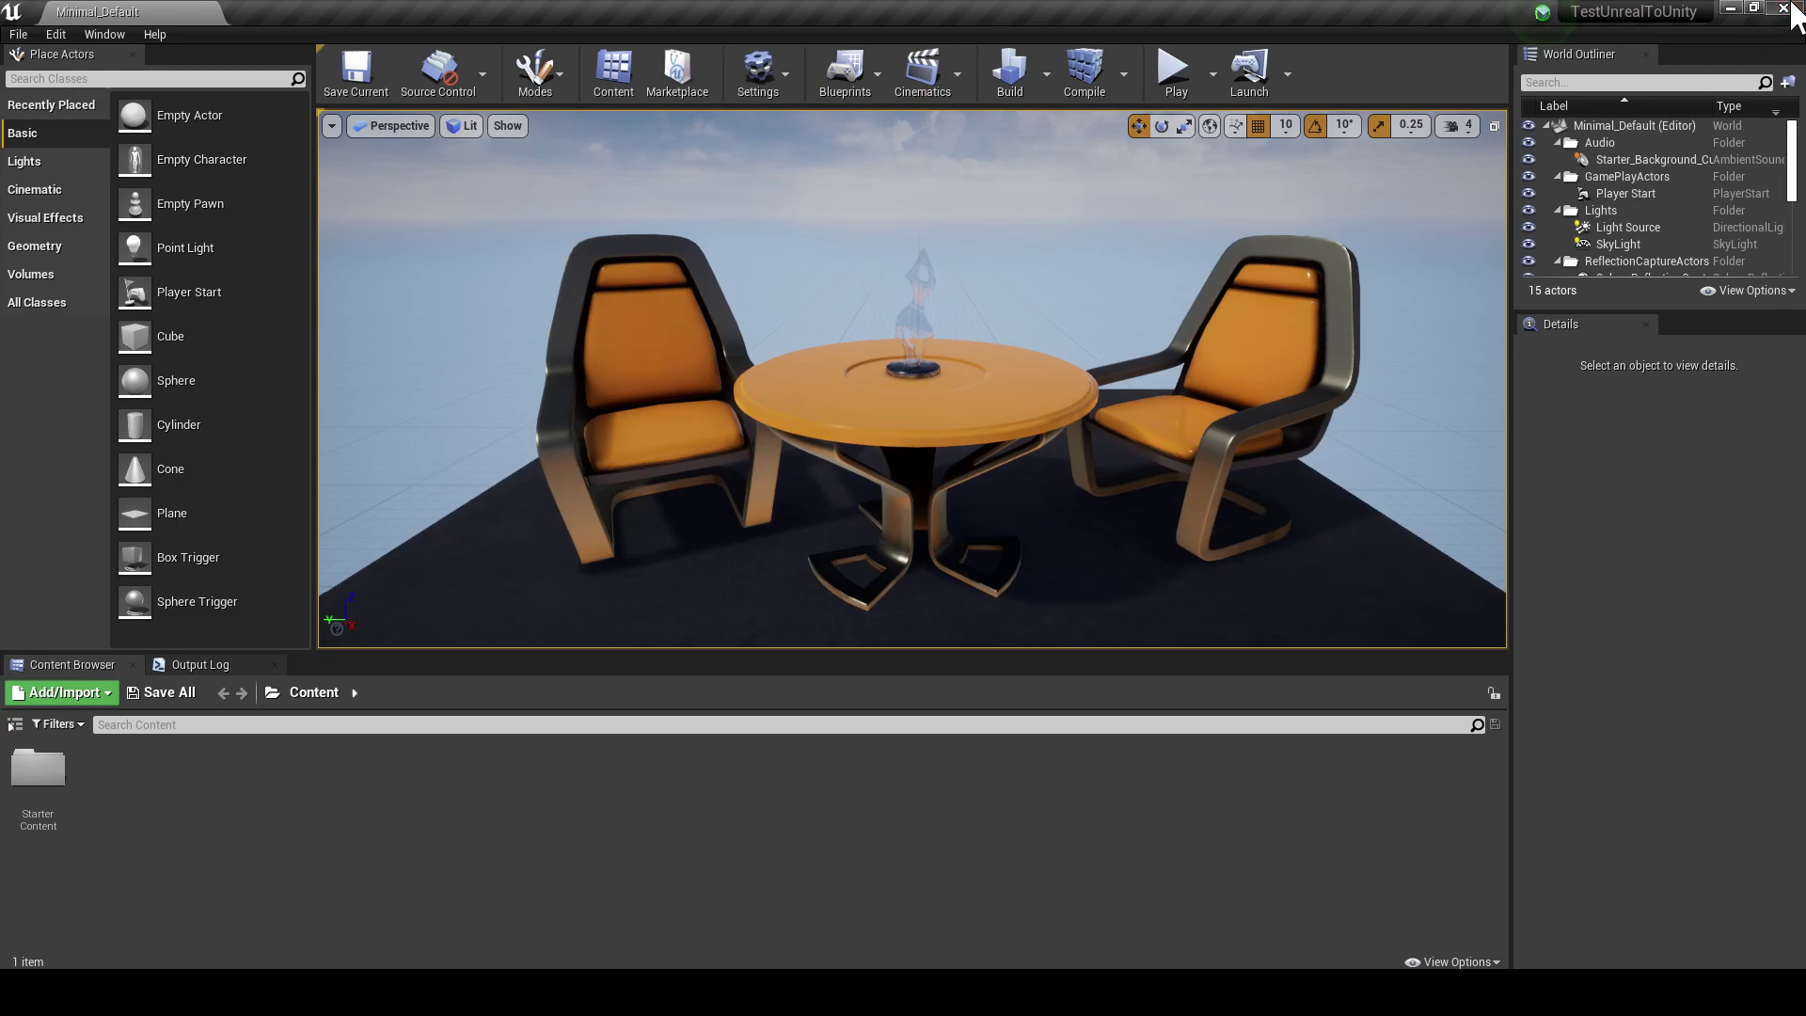
left_click(1791, 5)
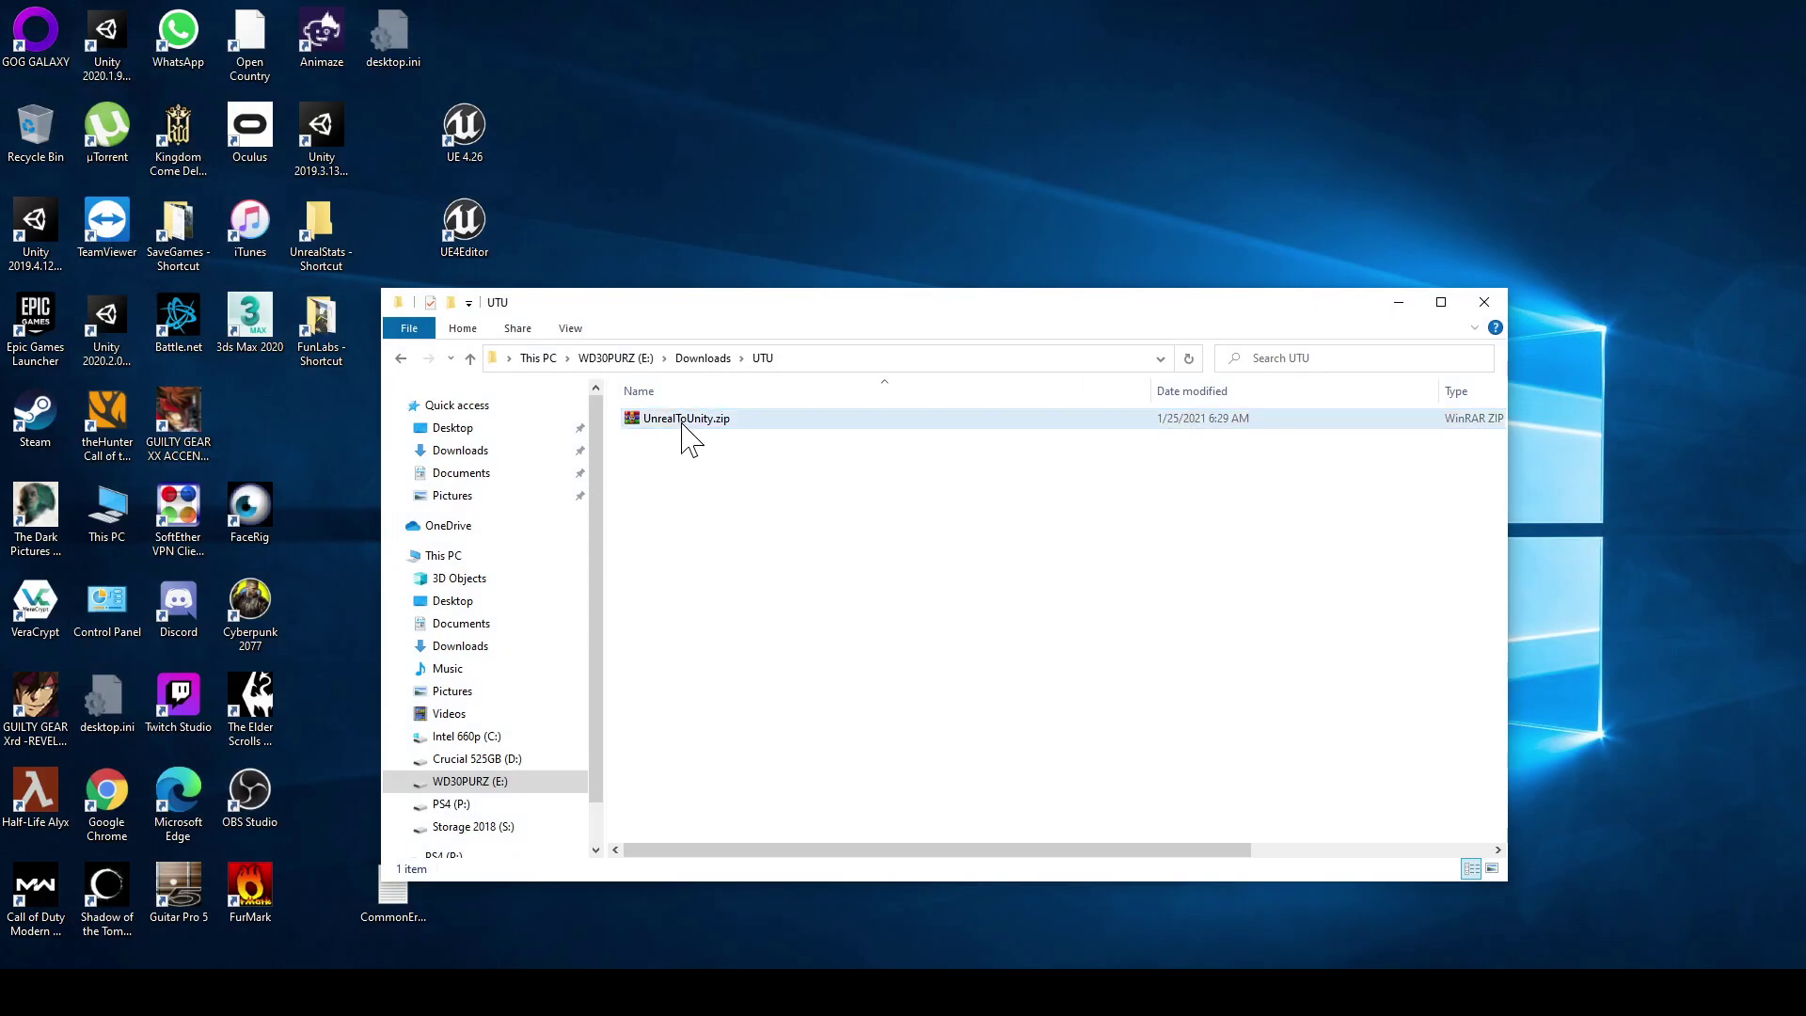
Extract UnrealToUnity.zip into an UnrealToUnity folder and inspect its four items
left_click(683, 422)
right_click(668, 420)
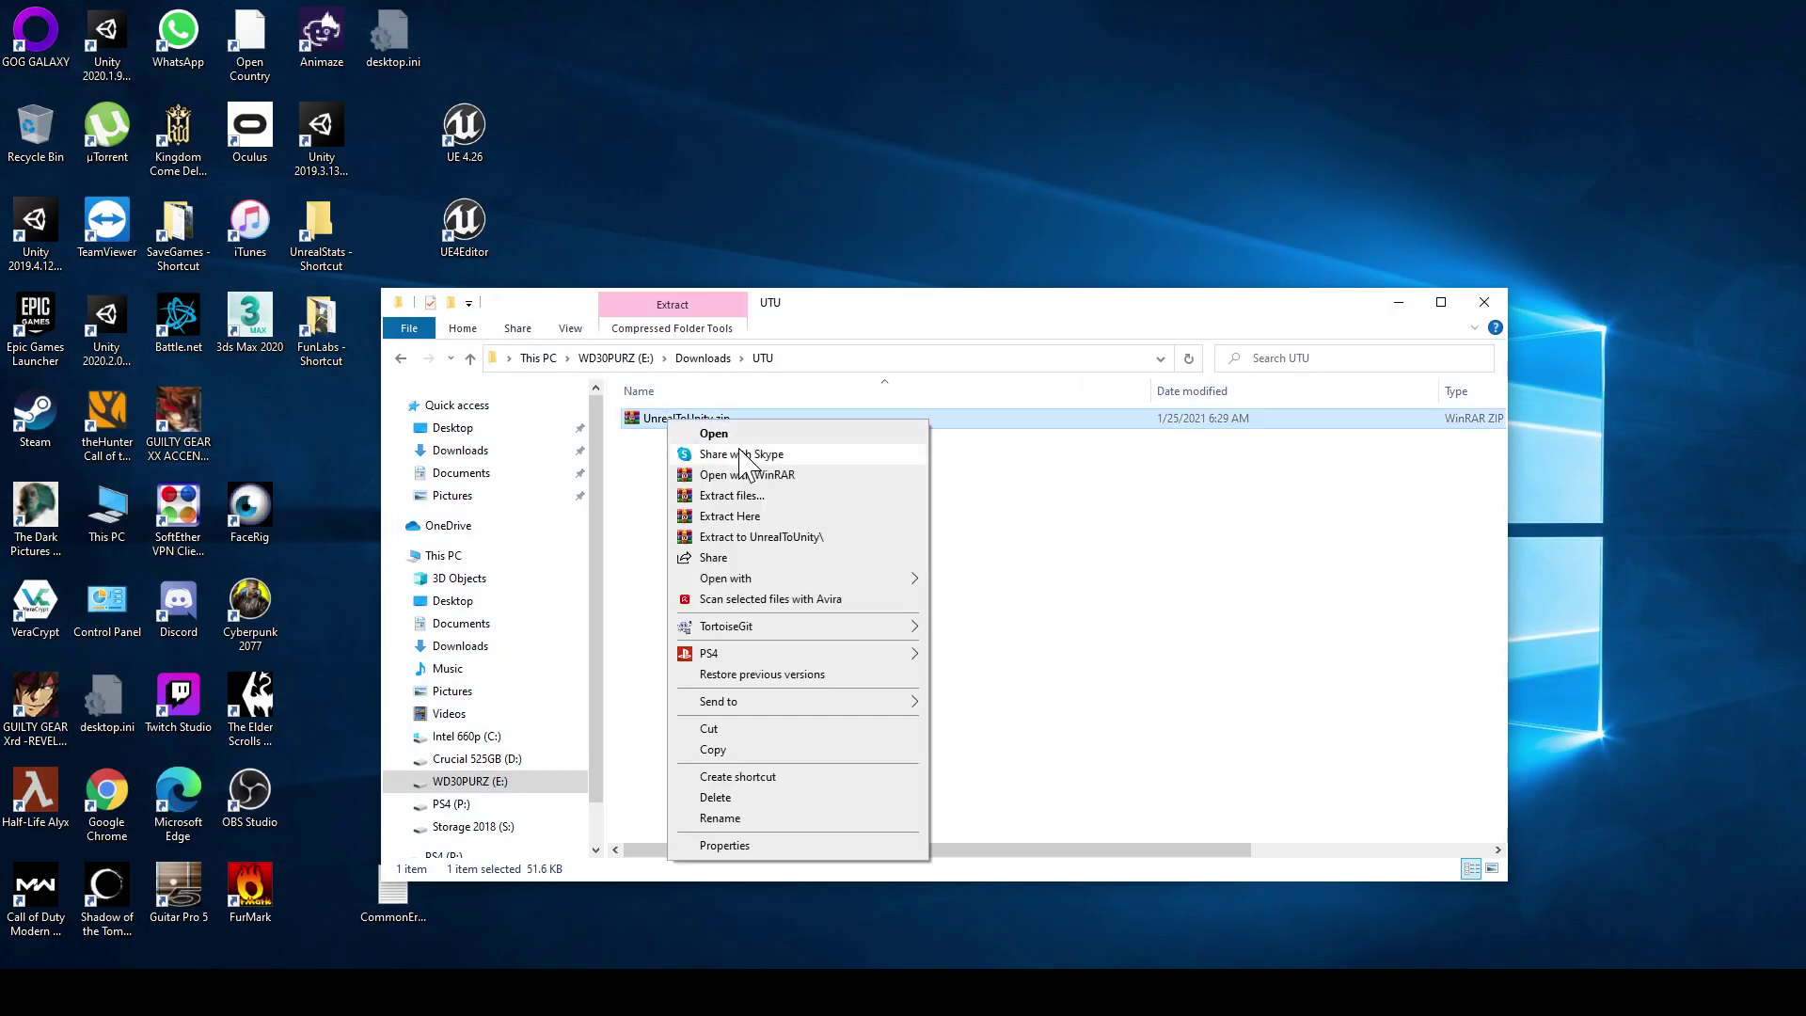
left_click(767, 537)
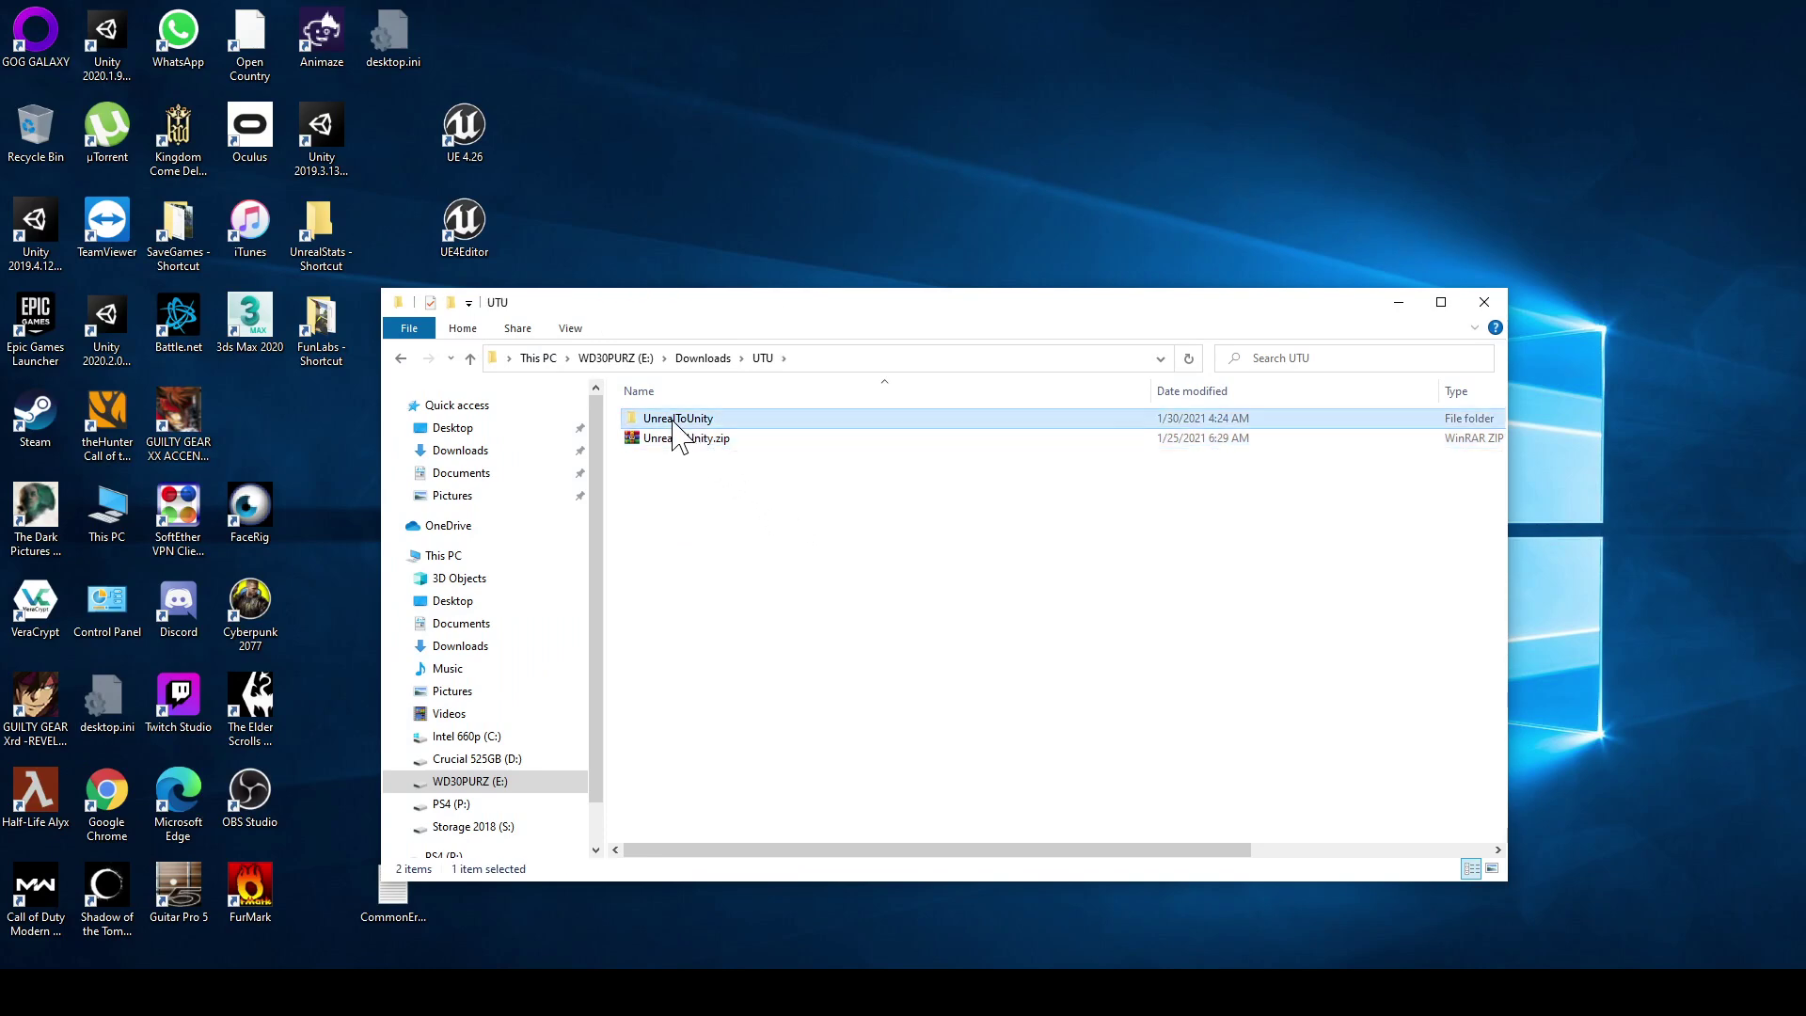
double_click(685, 419)
left_click_drag(756, 563, 656, 421)
left_click(764, 555)
left_click_drag(764, 555, 779, 376)
left_click(770, 361)
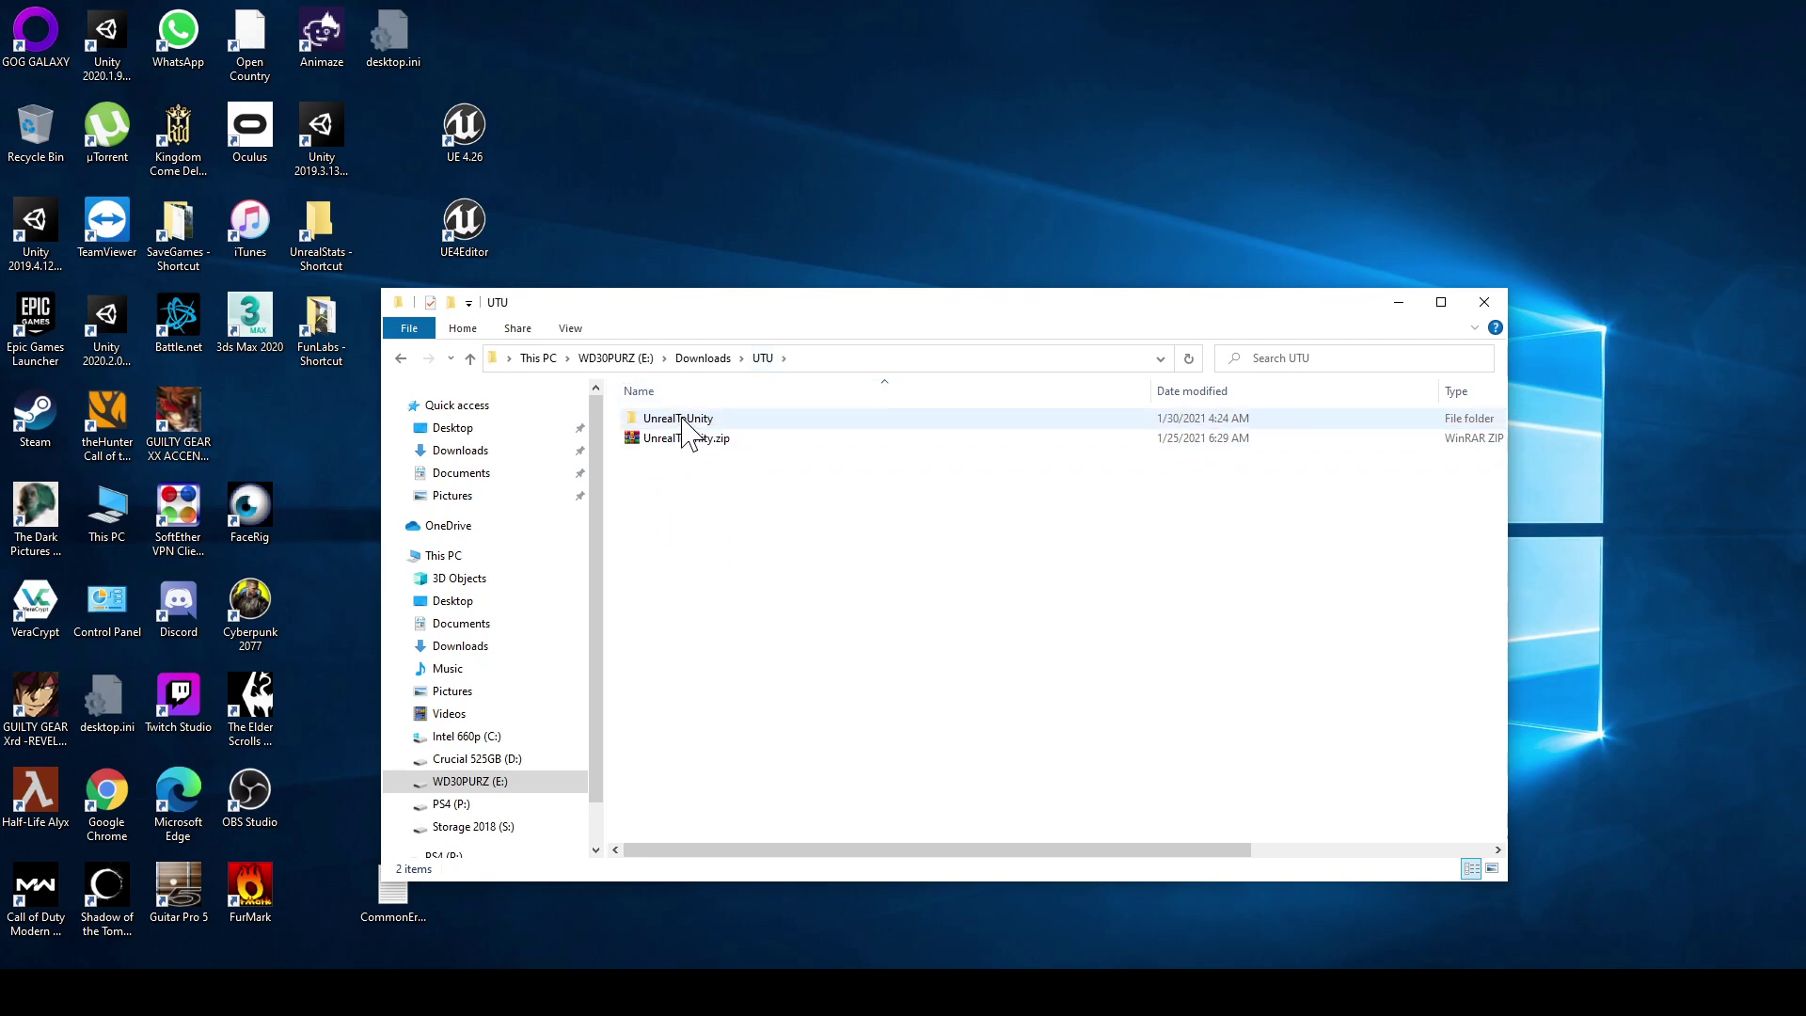
Rename the UnrealToUnity folder to Plugins and copy it
key("F2")
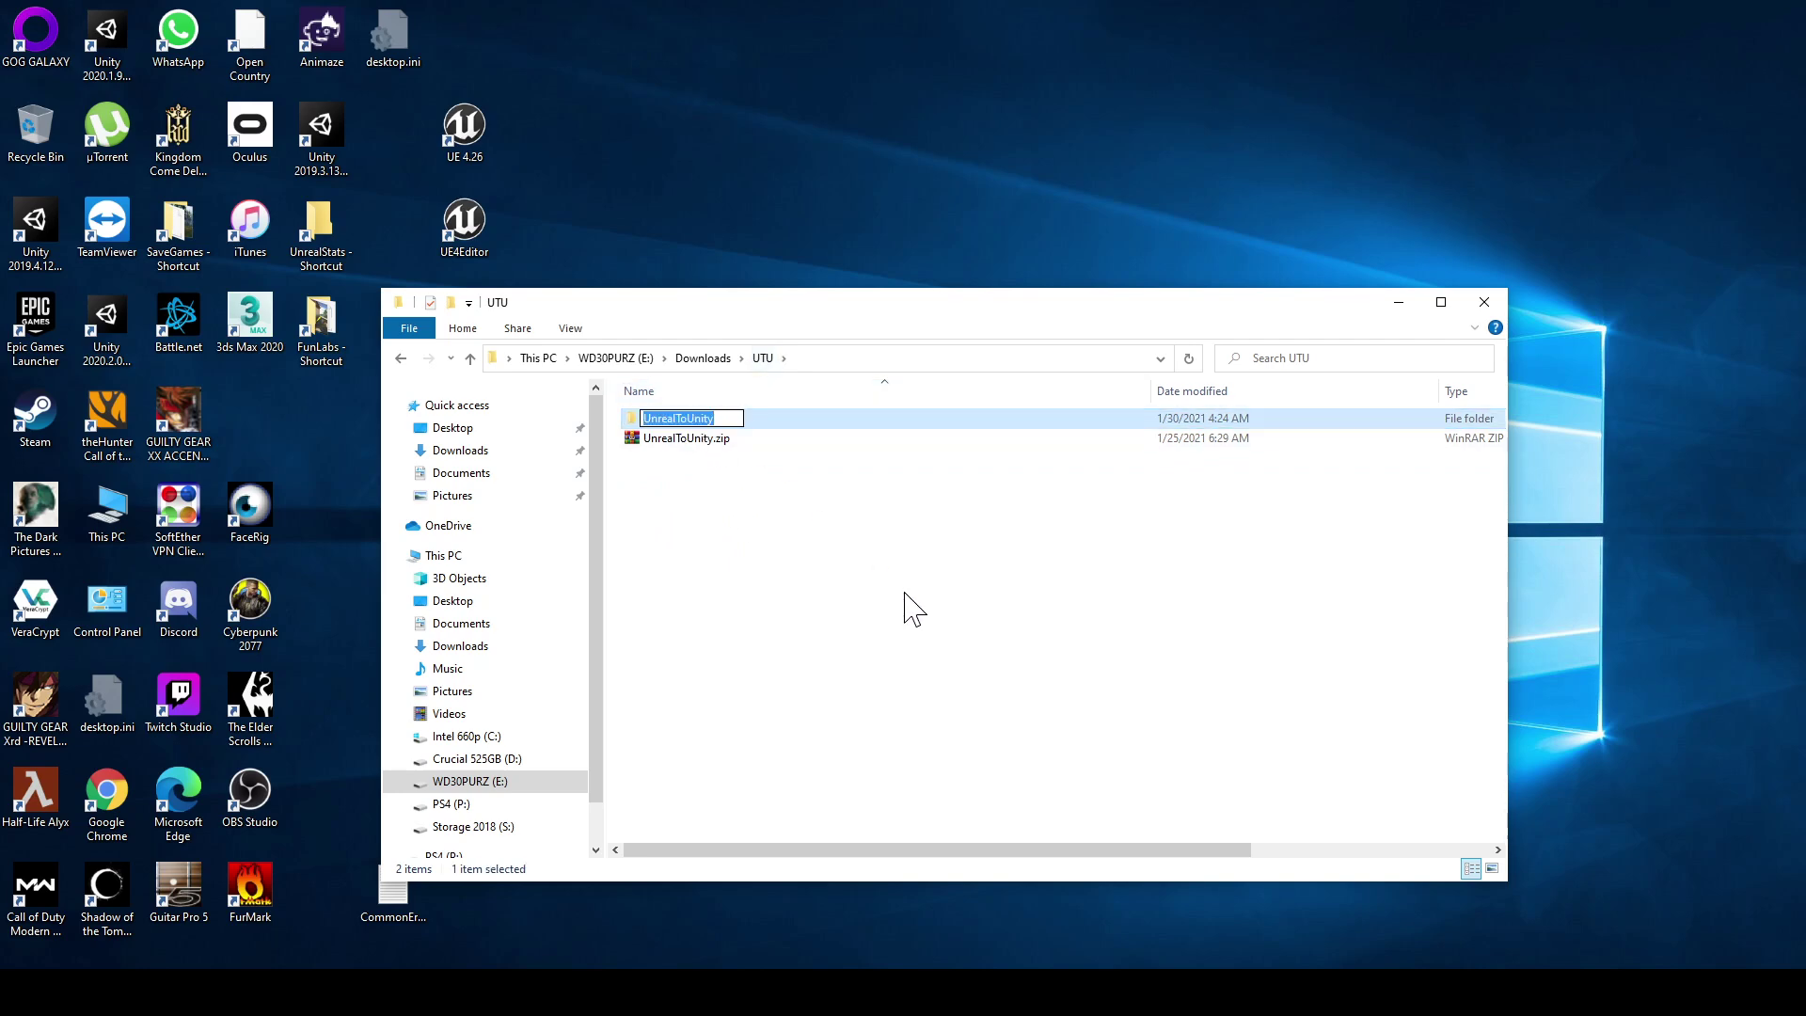
type("Plugins")
key("Return")
right_click(657, 422)
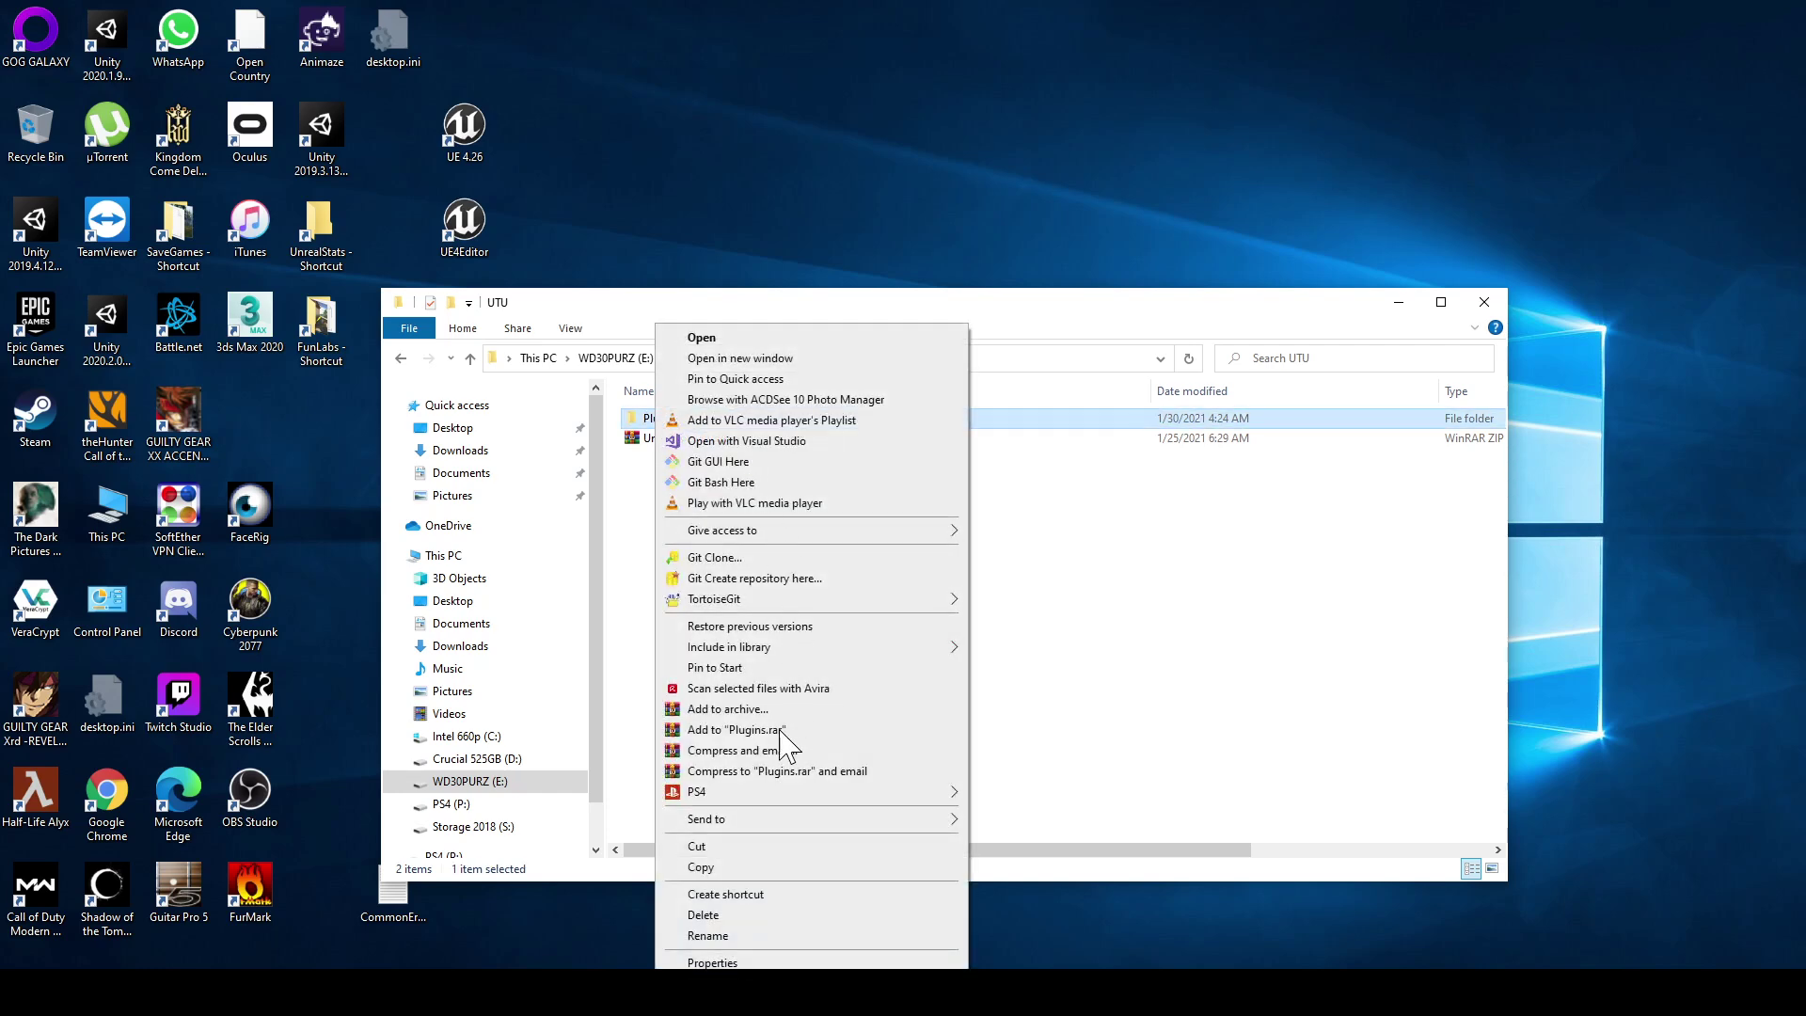
left_click(715, 867)
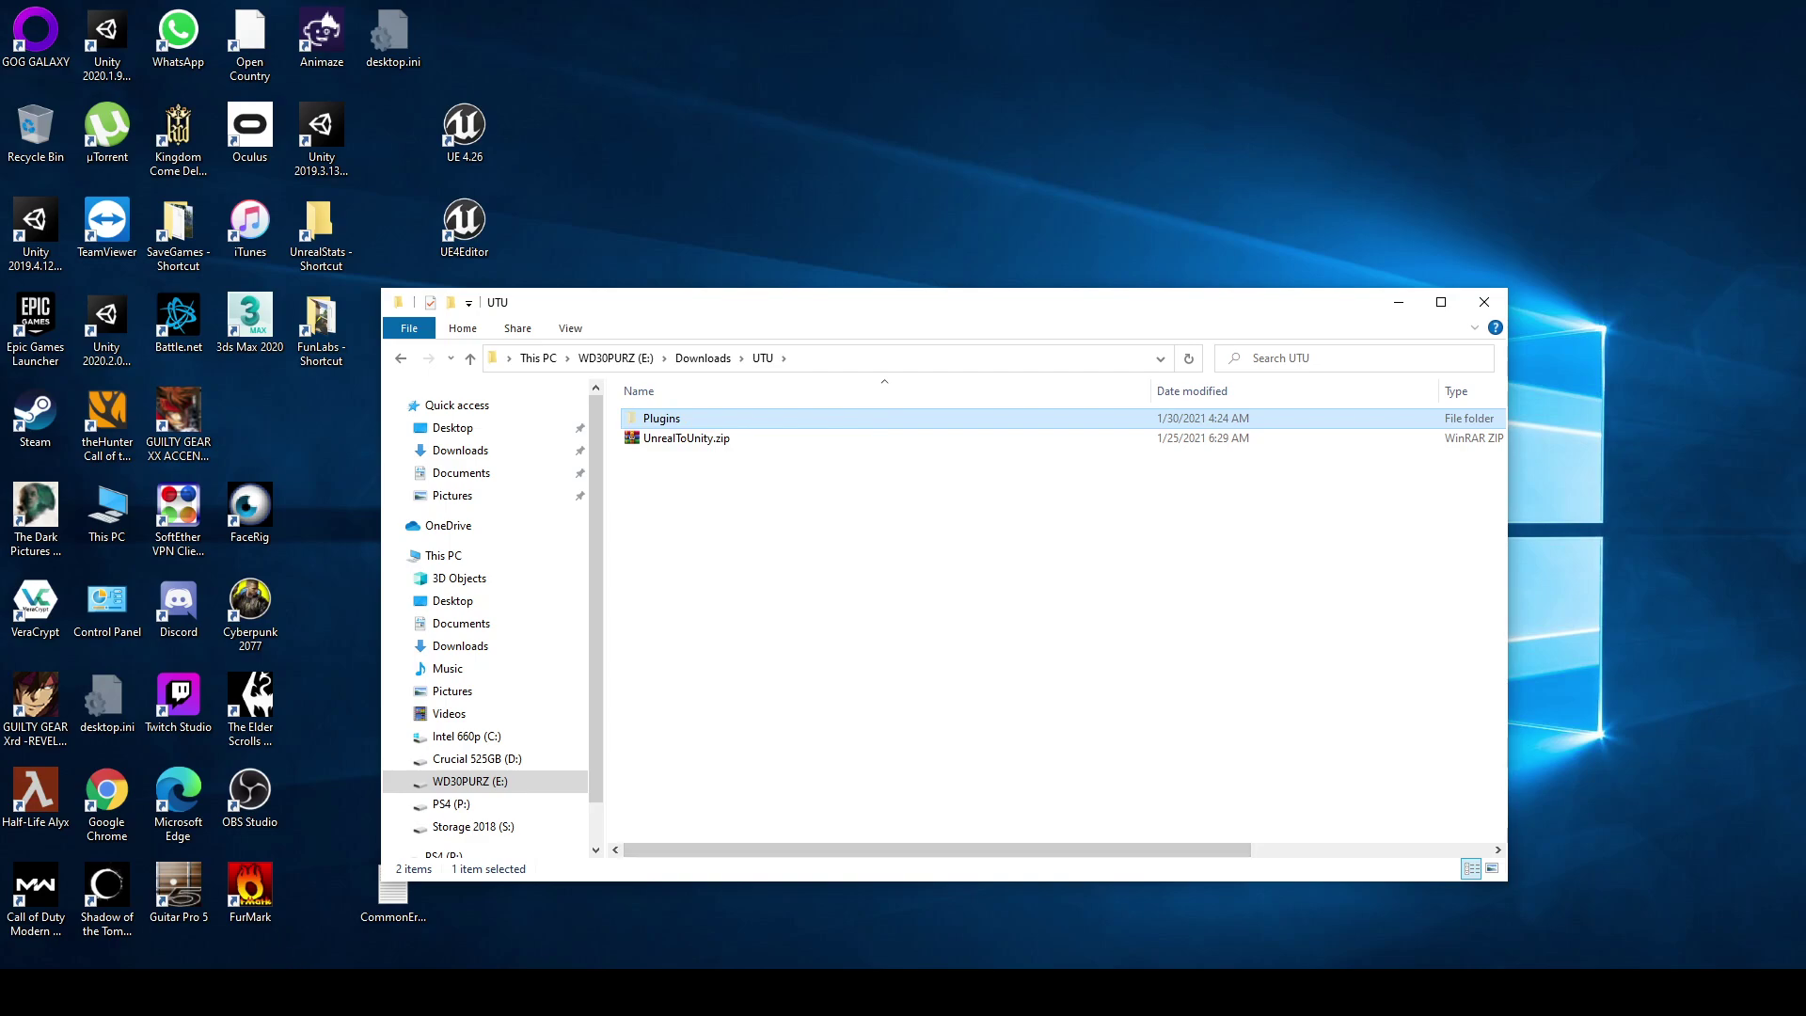
Navigate the other Explorer window to D:\TestUnrealToUnity via This PC
mouse_move(294, 913)
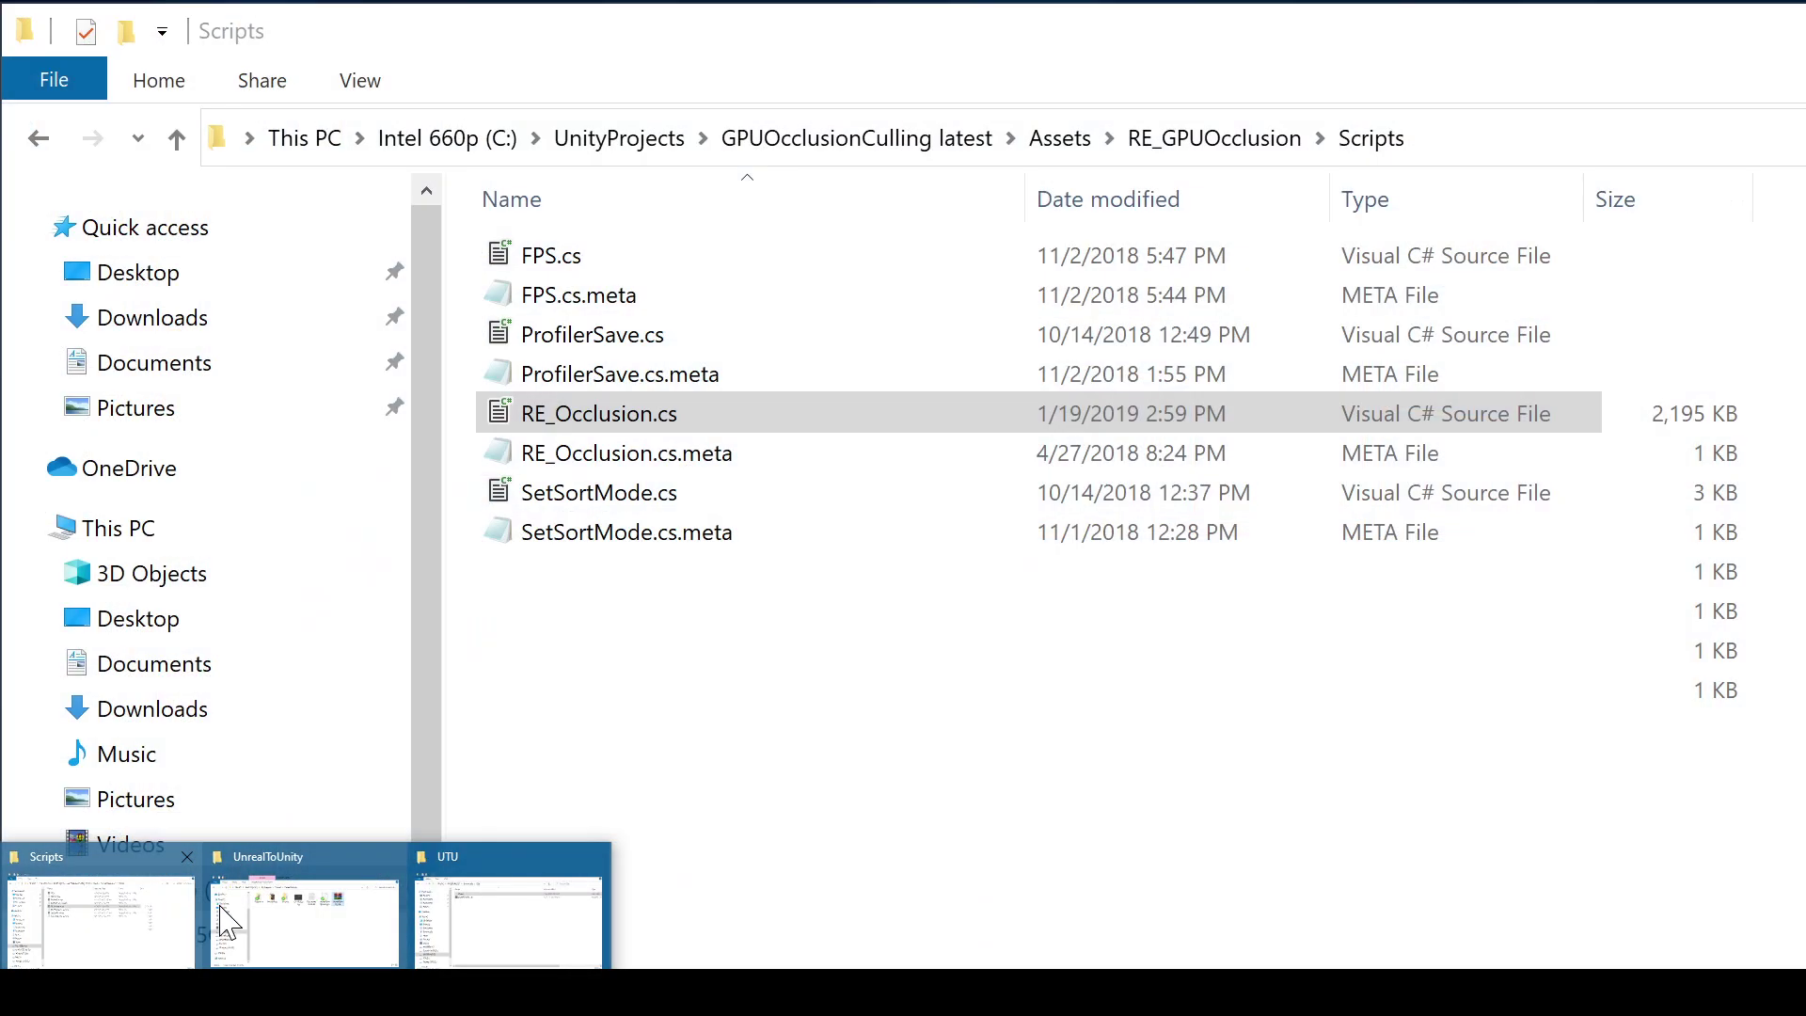
left_click(226, 918)
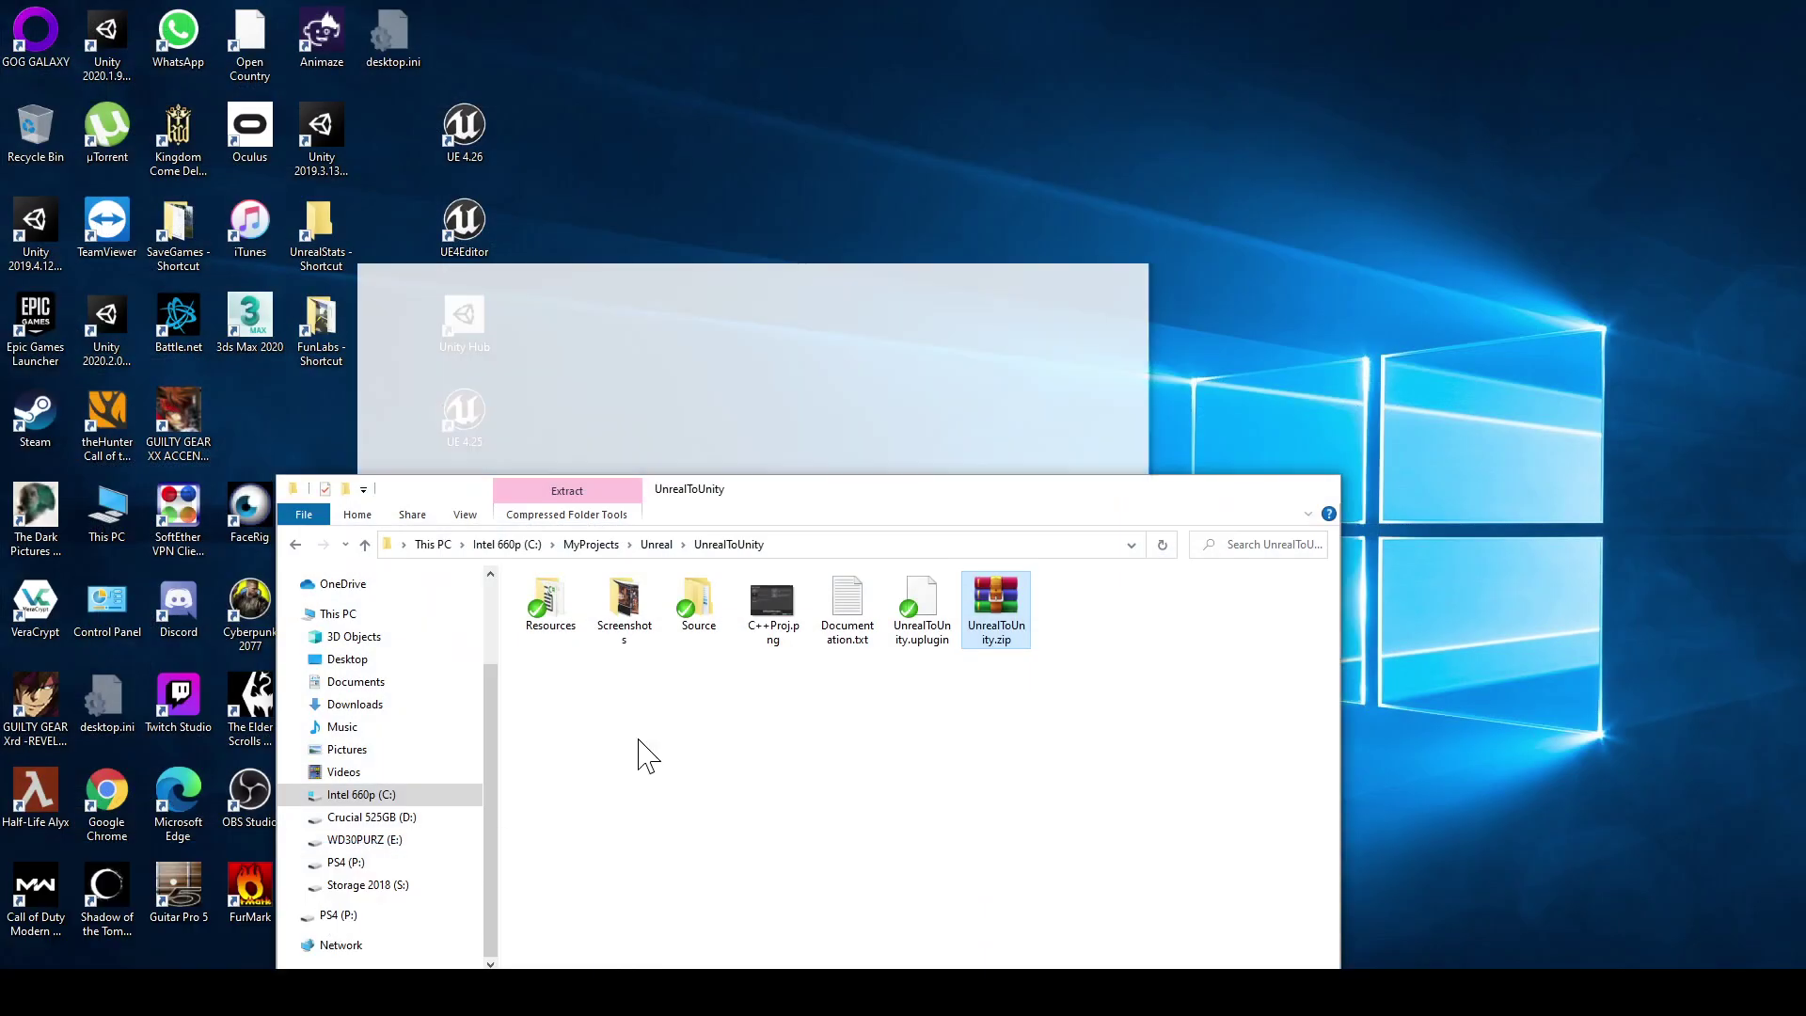
left_click(432, 545)
double_click(864, 824)
left_click_drag(913, 488, 992, 367)
double_click(1149, 490)
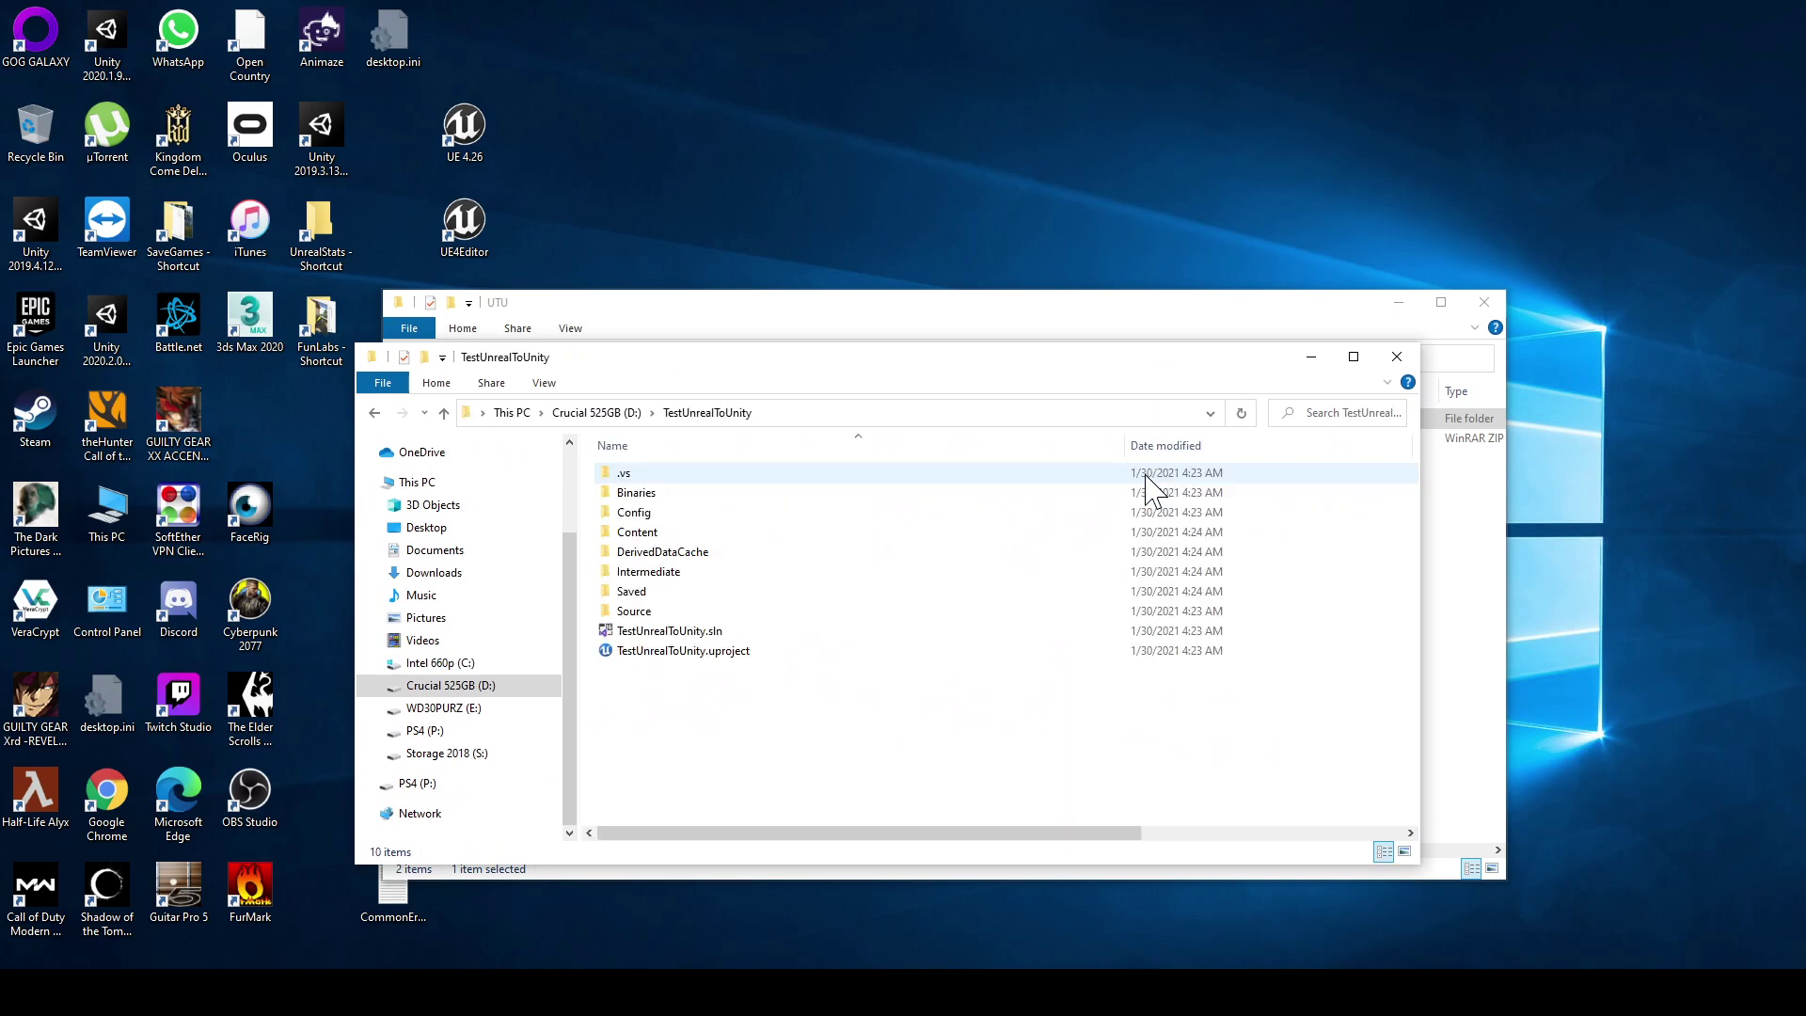
Paste the Plugins folder into TestUnrealToUnity and check its contents
right_click(724, 732)
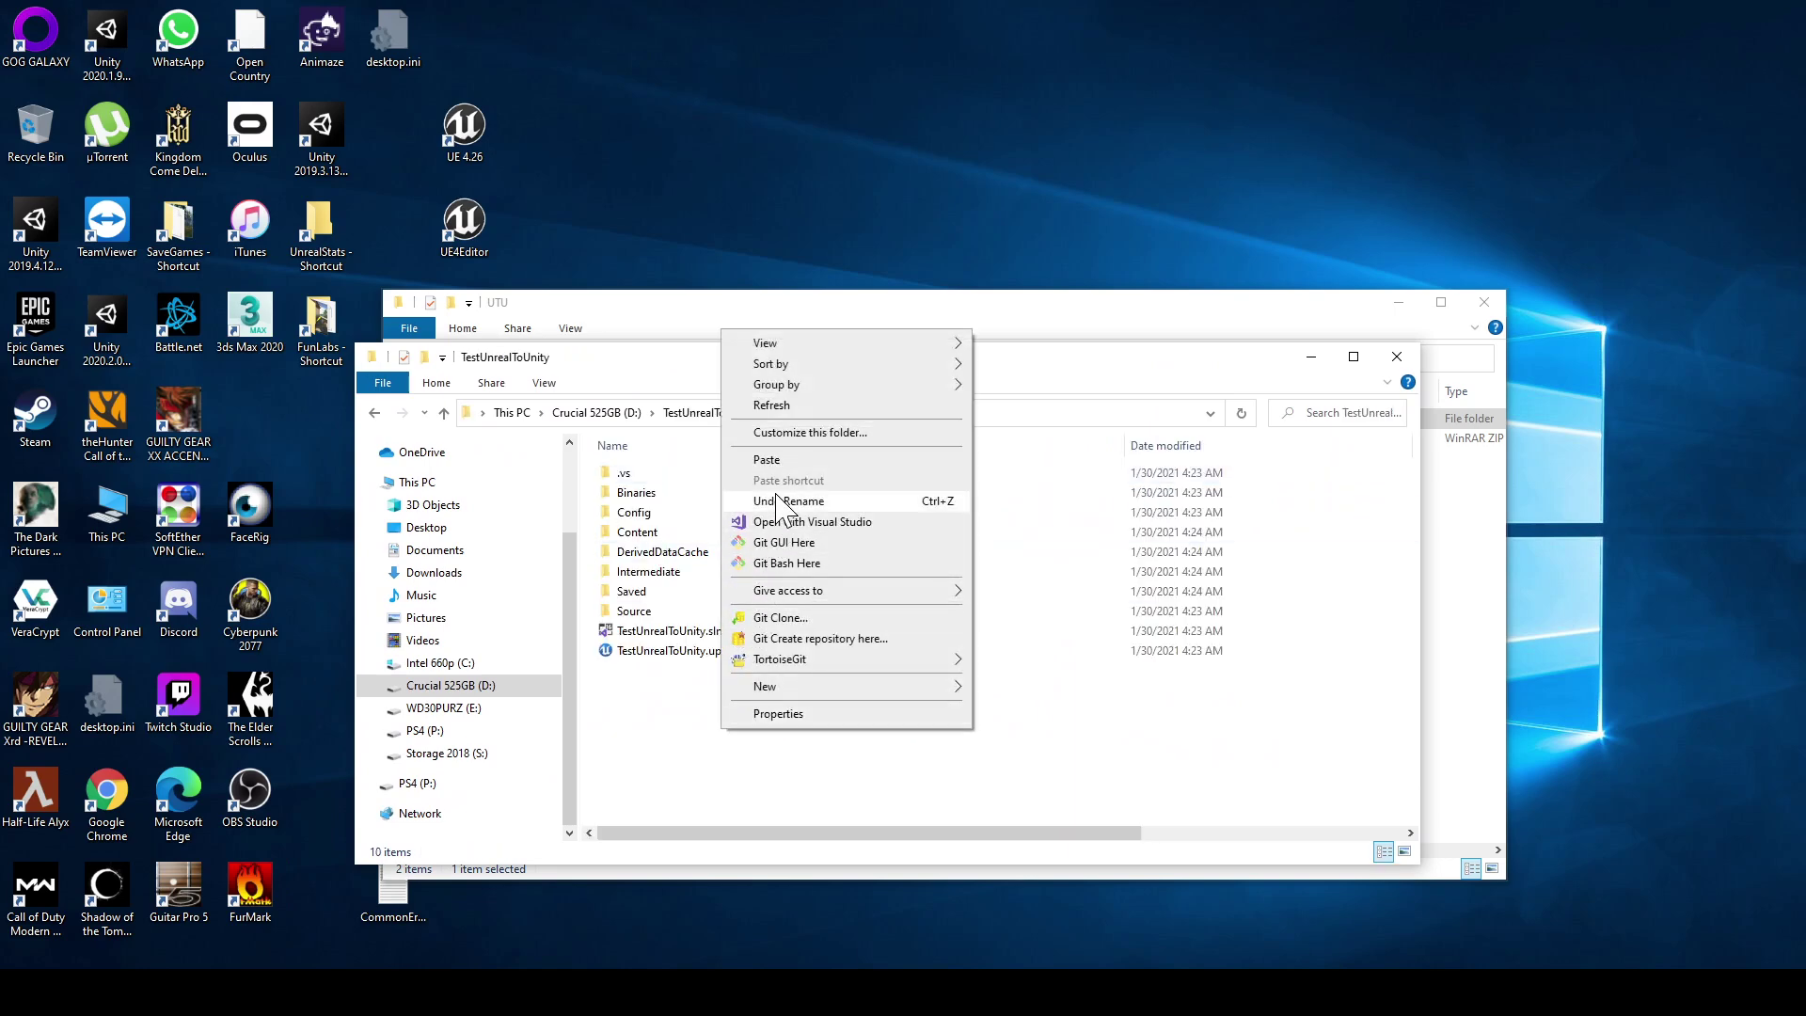
left_click(770, 460)
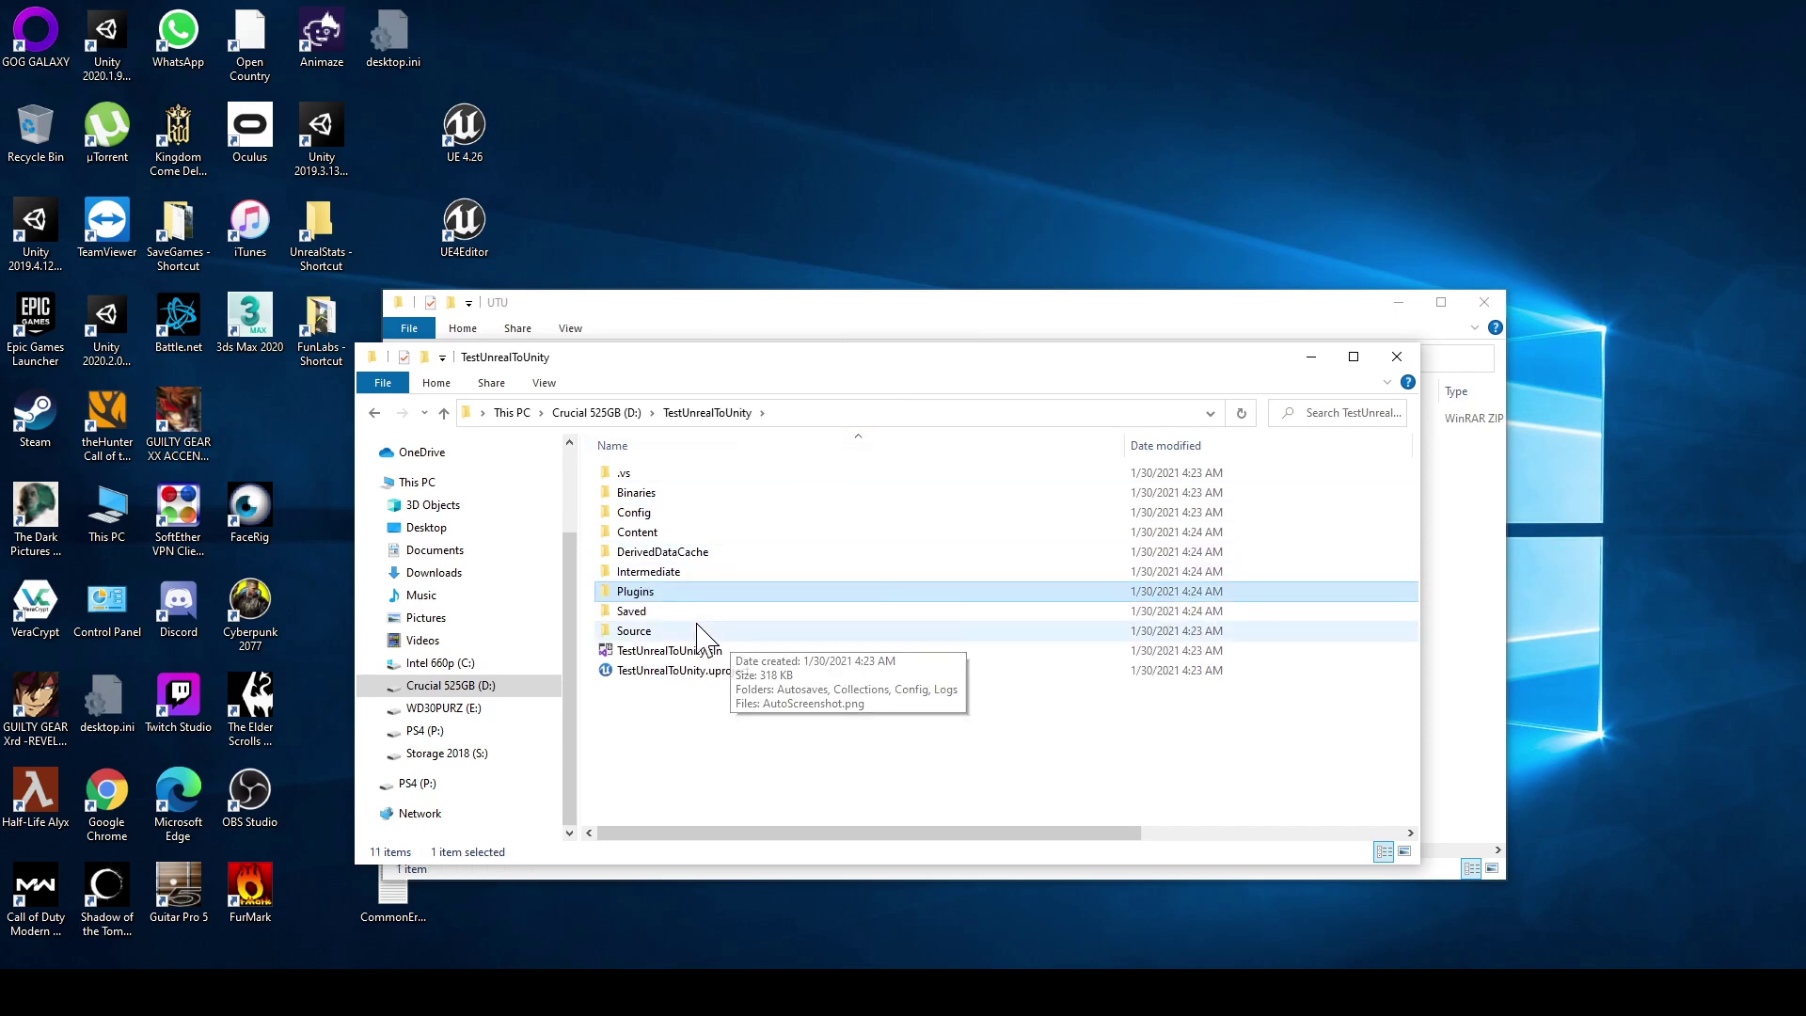
double_click(634, 591)
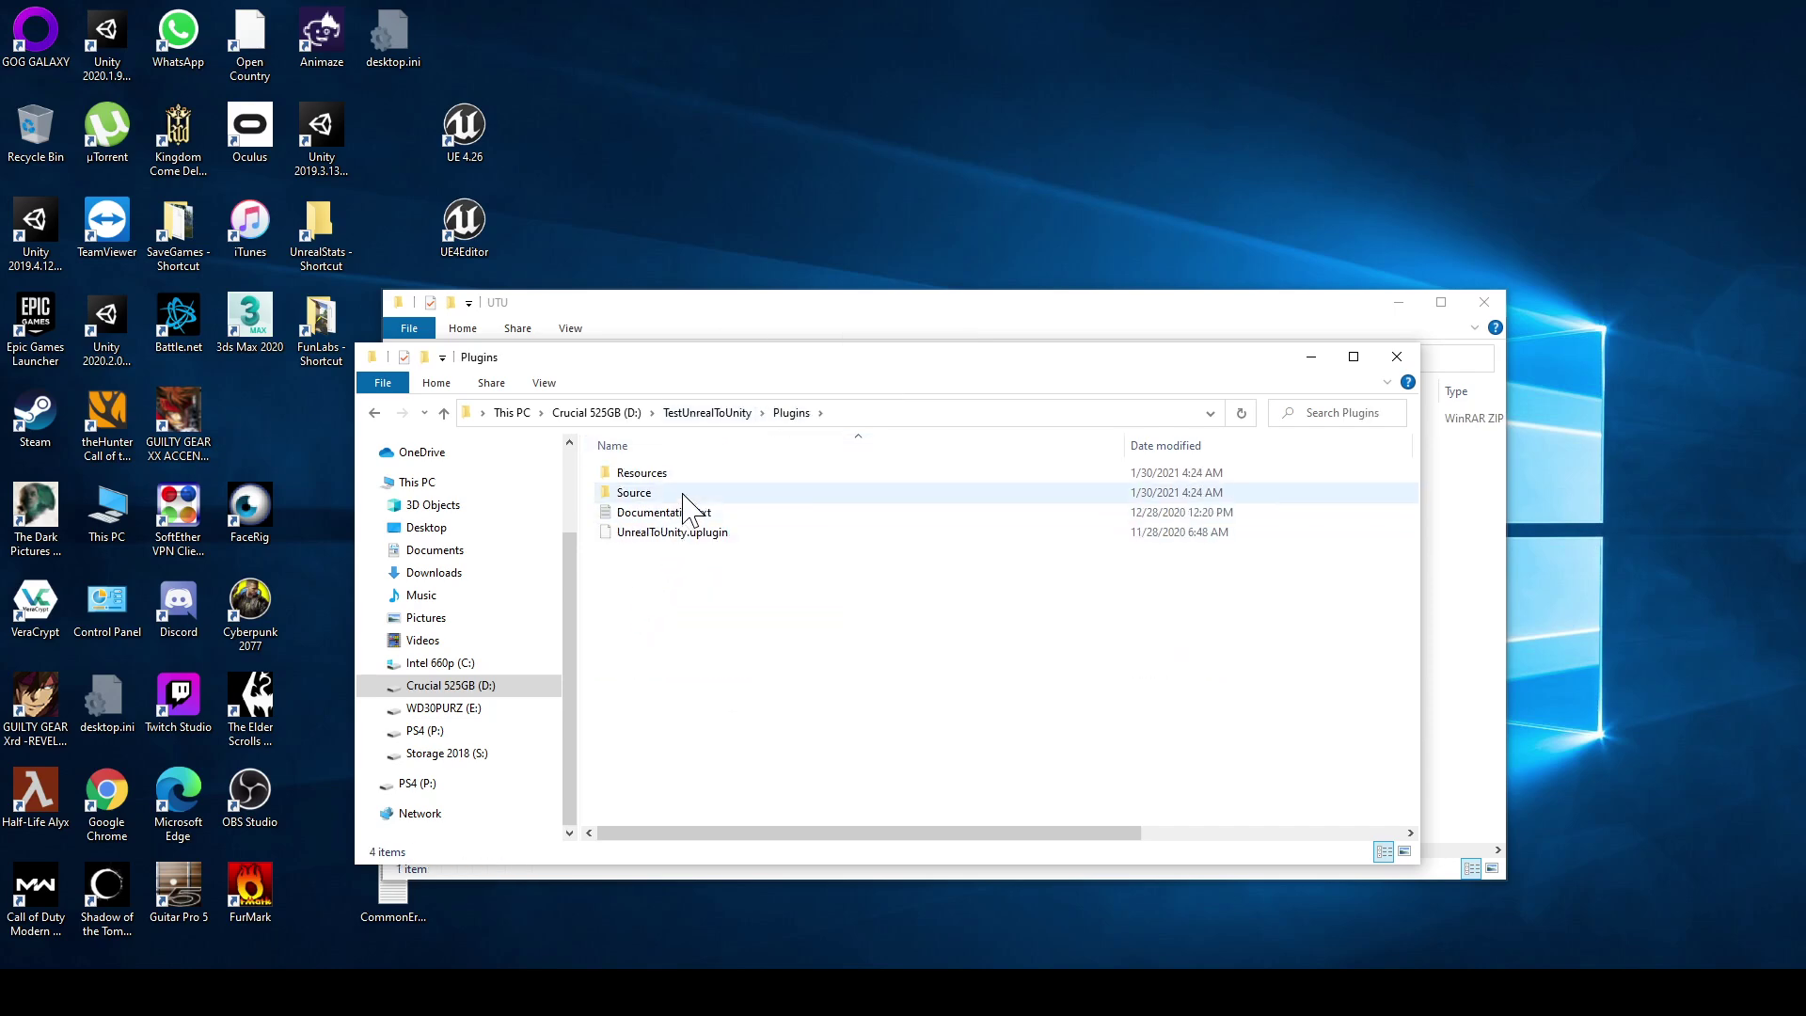
left_click(738, 414)
left_click_drag(934, 358, 1170, 511)
Extract UnrealToUnity.zip again into a fresh UnrealToUnity folder
left_click(832, 481)
left_click(676, 420)
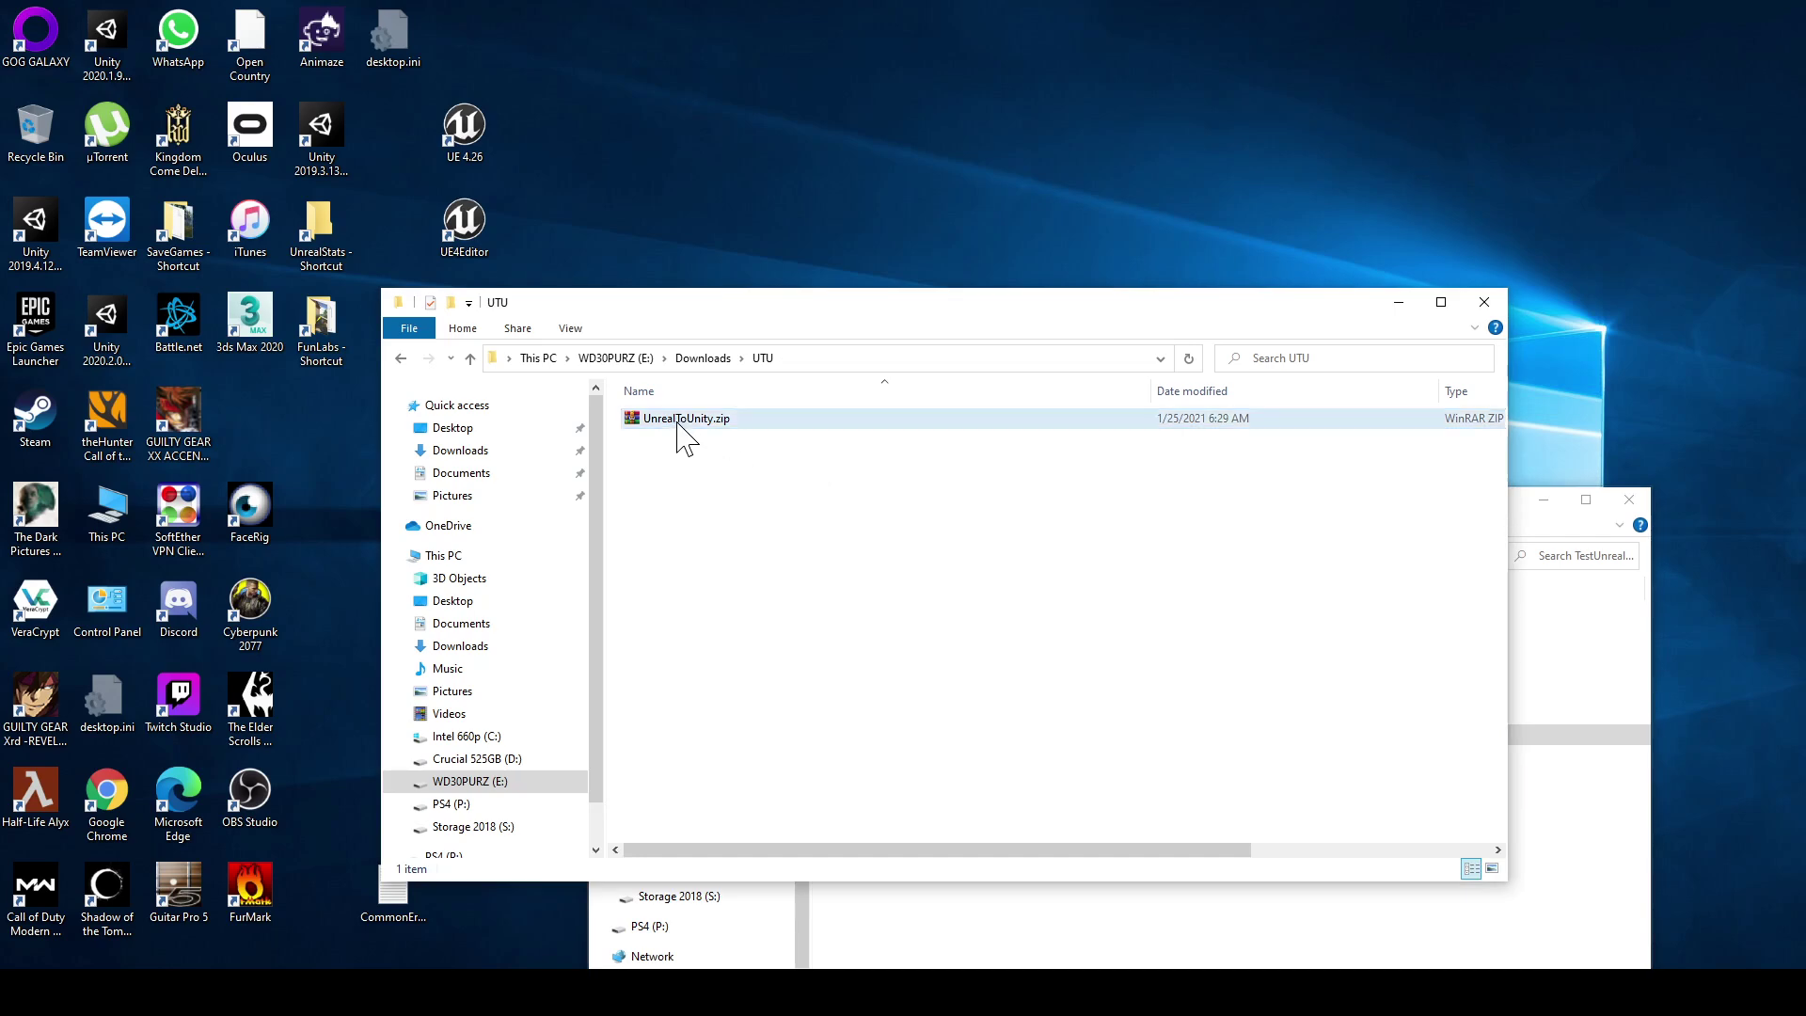
right_click(670, 419)
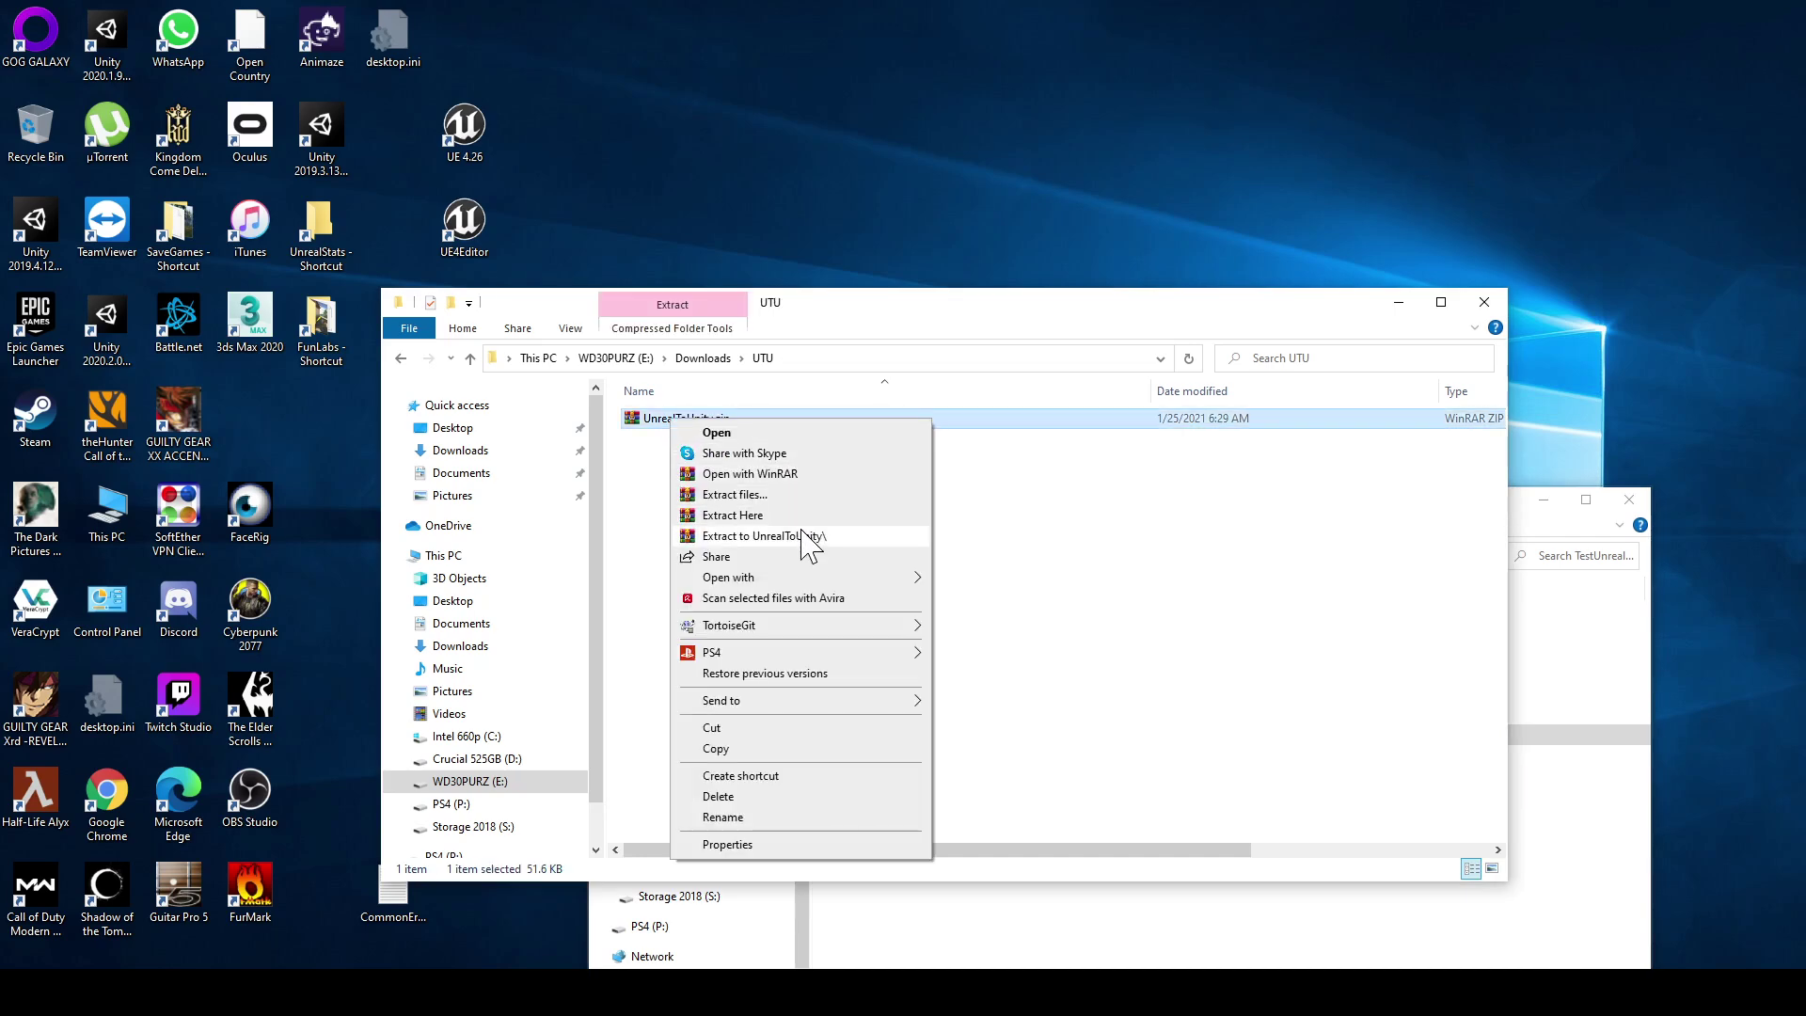
left_click(807, 535)
left_click(698, 420)
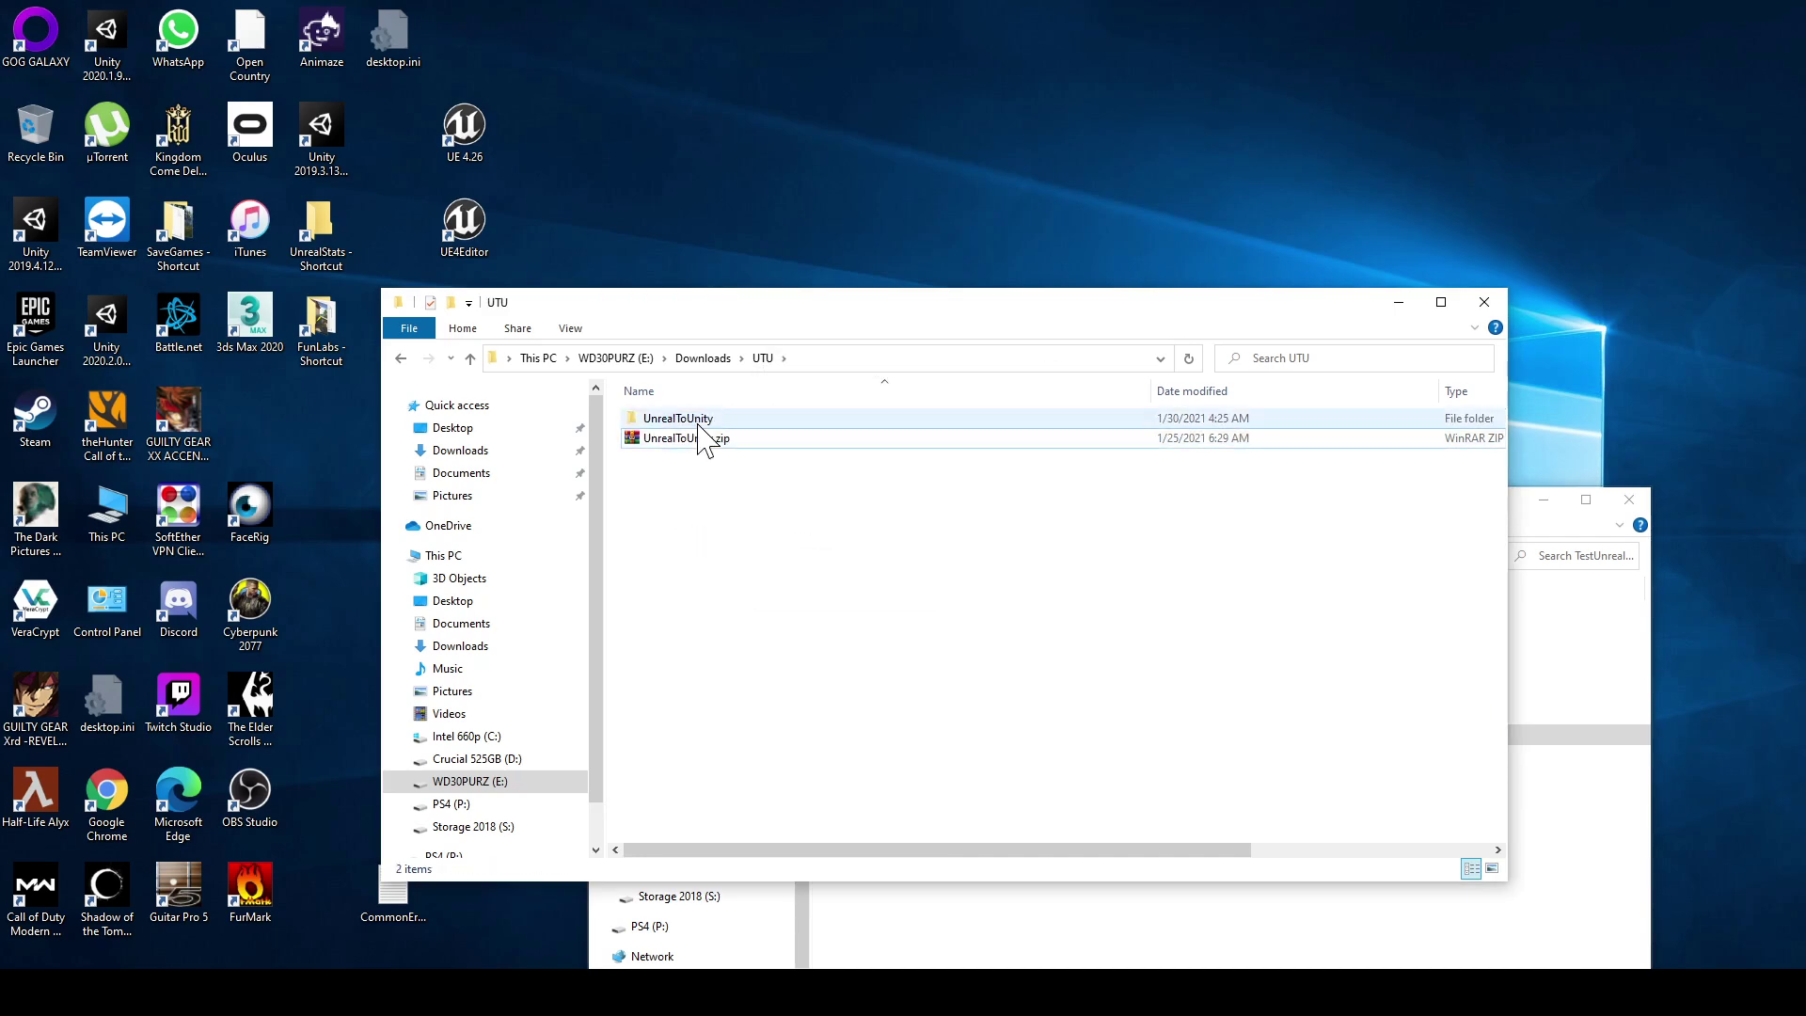
Permanently delete all four items inside the project's Plugins folder
left_click(1642, 638)
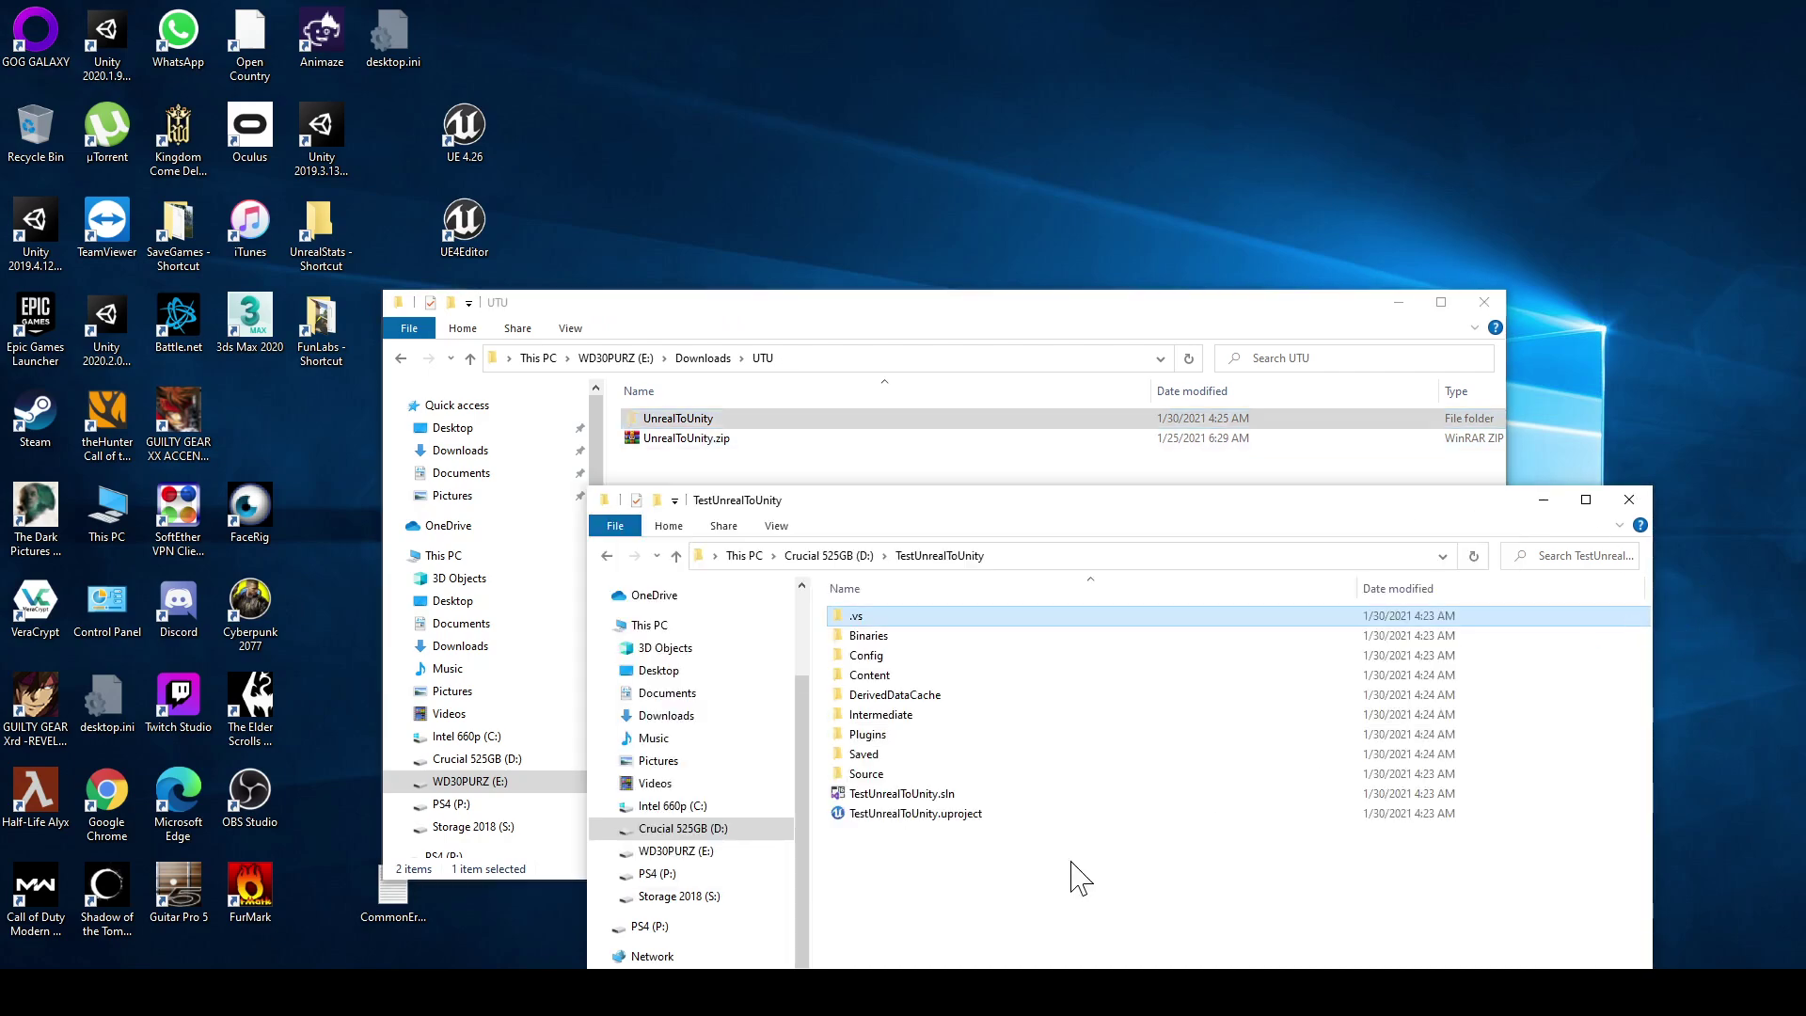
double_click(1060, 752)
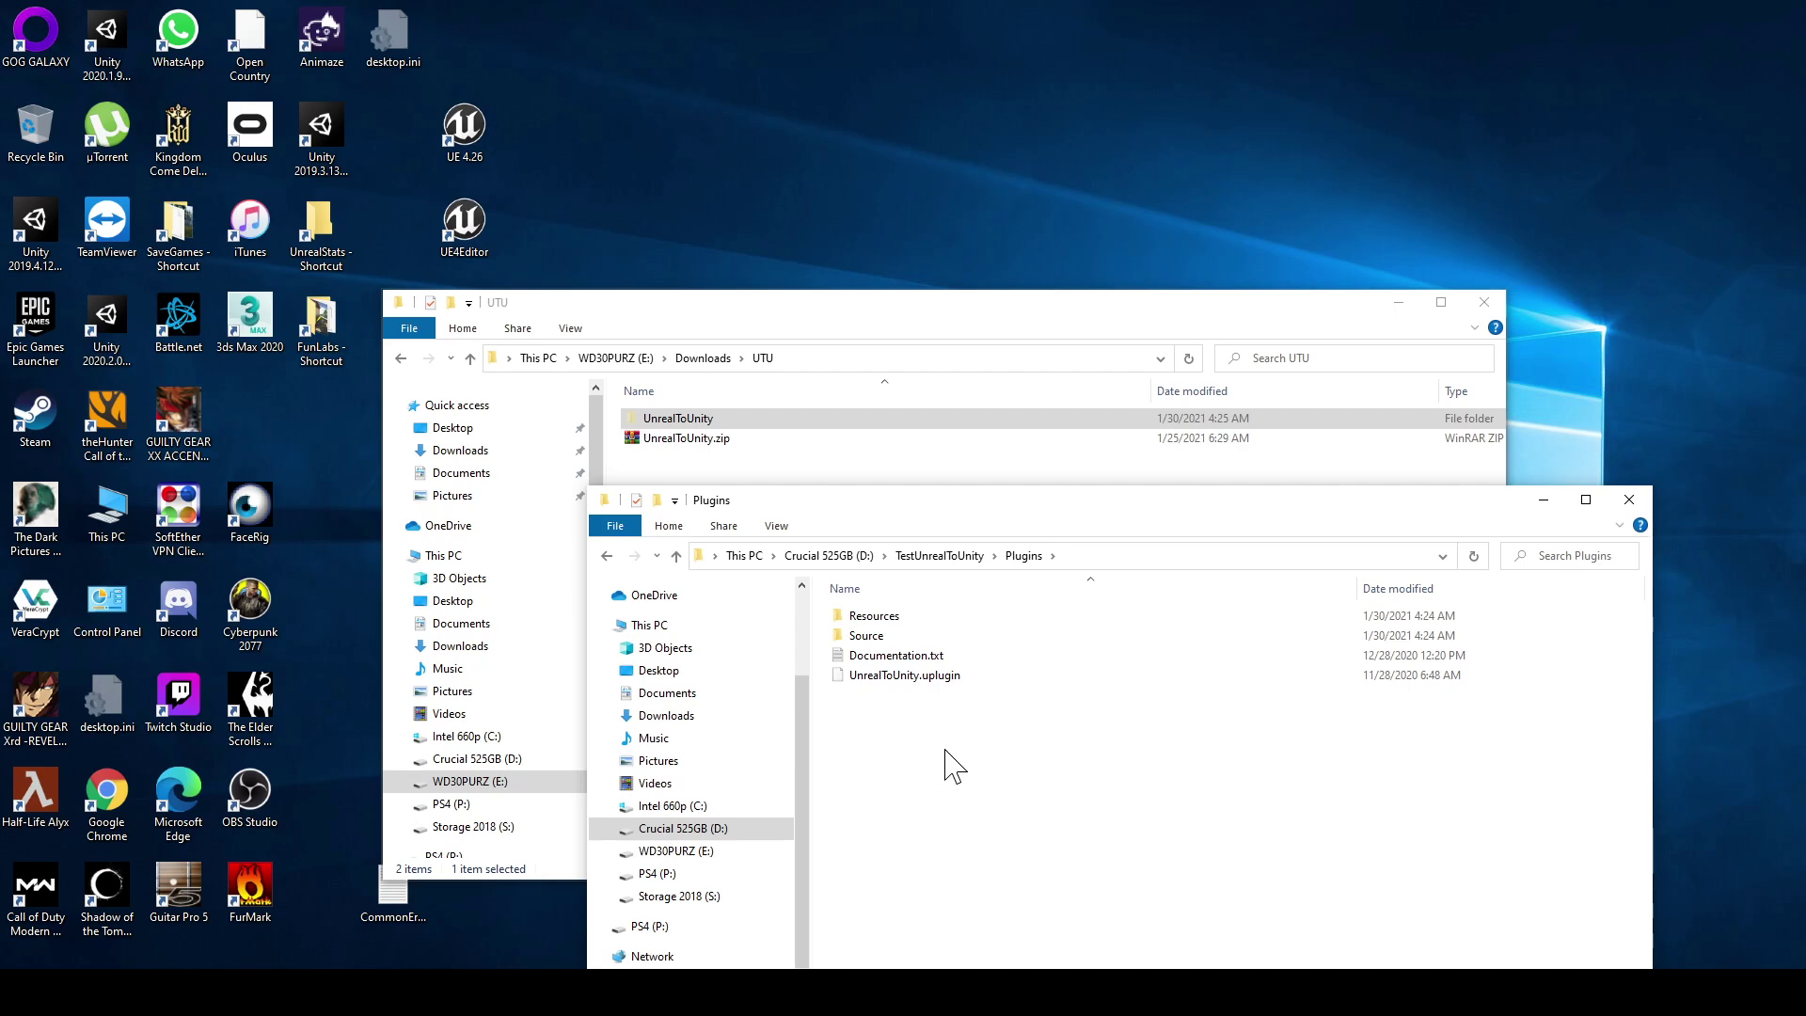
left_click_drag(931, 752, 840, 602)
key("shift+Delete")
key("Return")
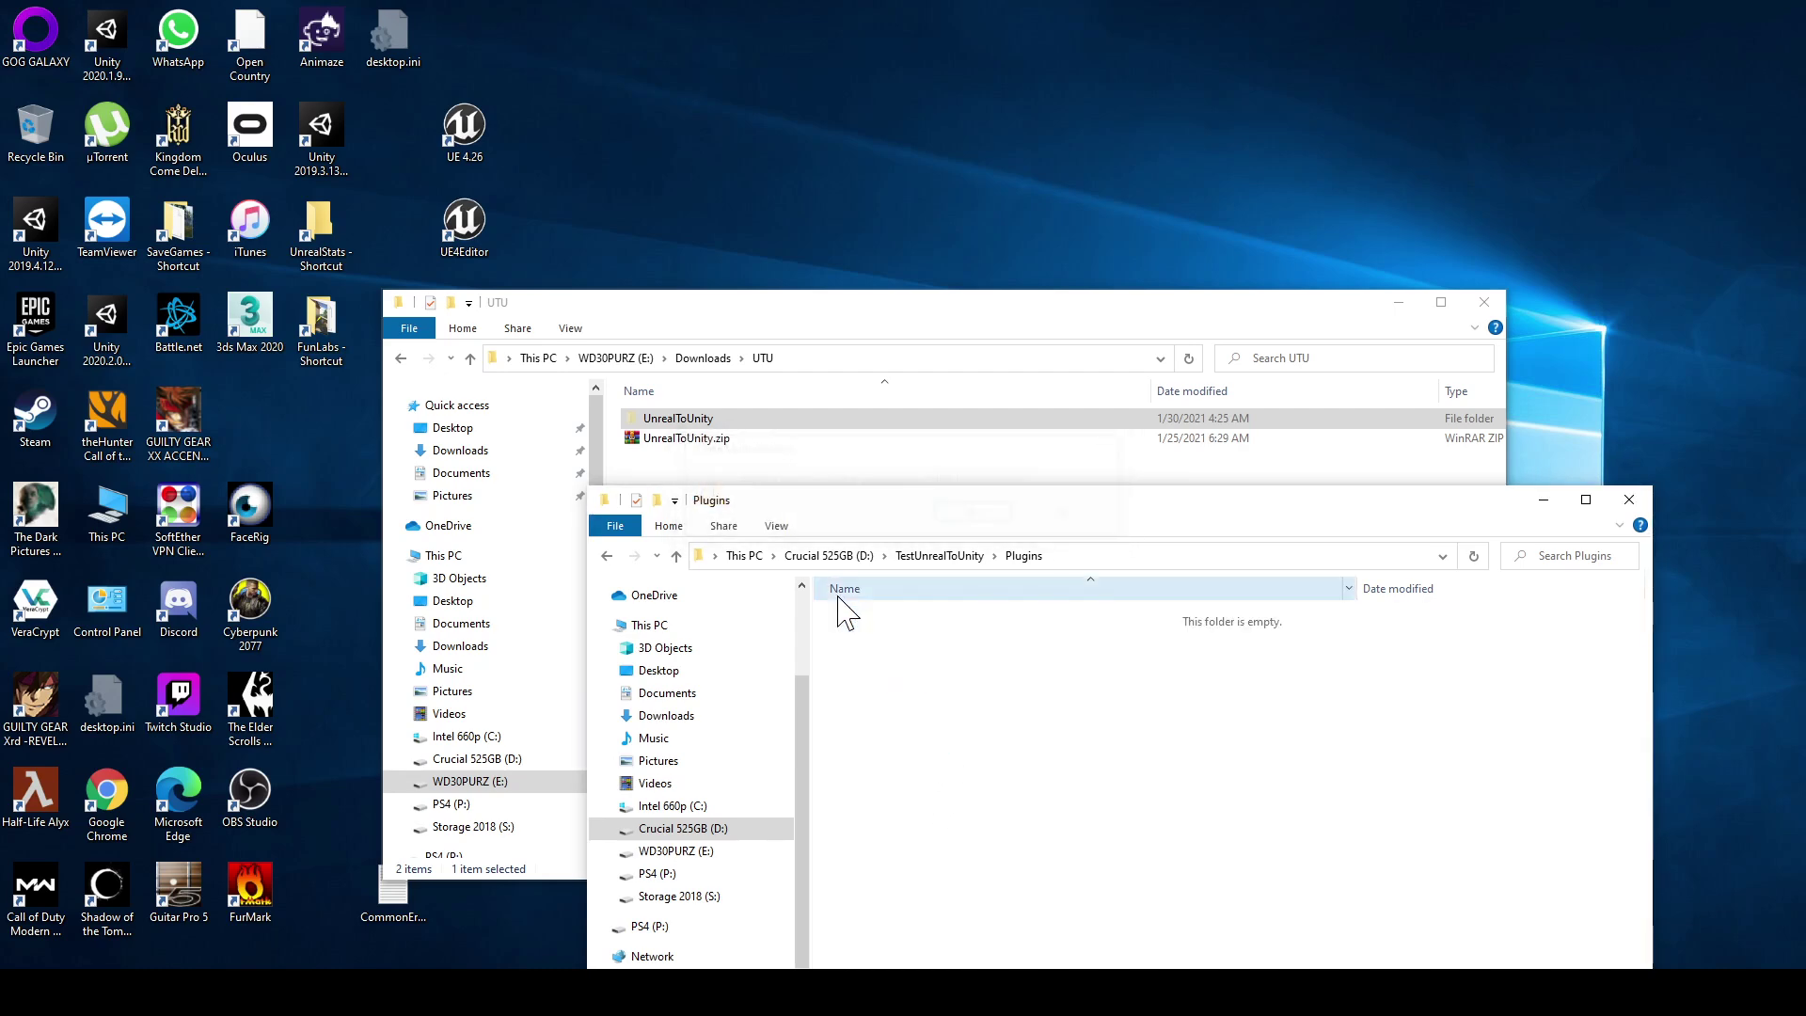
Paste the UnrealToUnity folder into Plugins, then relaunch Unreal Editor 4.26
key("ctrl+v")
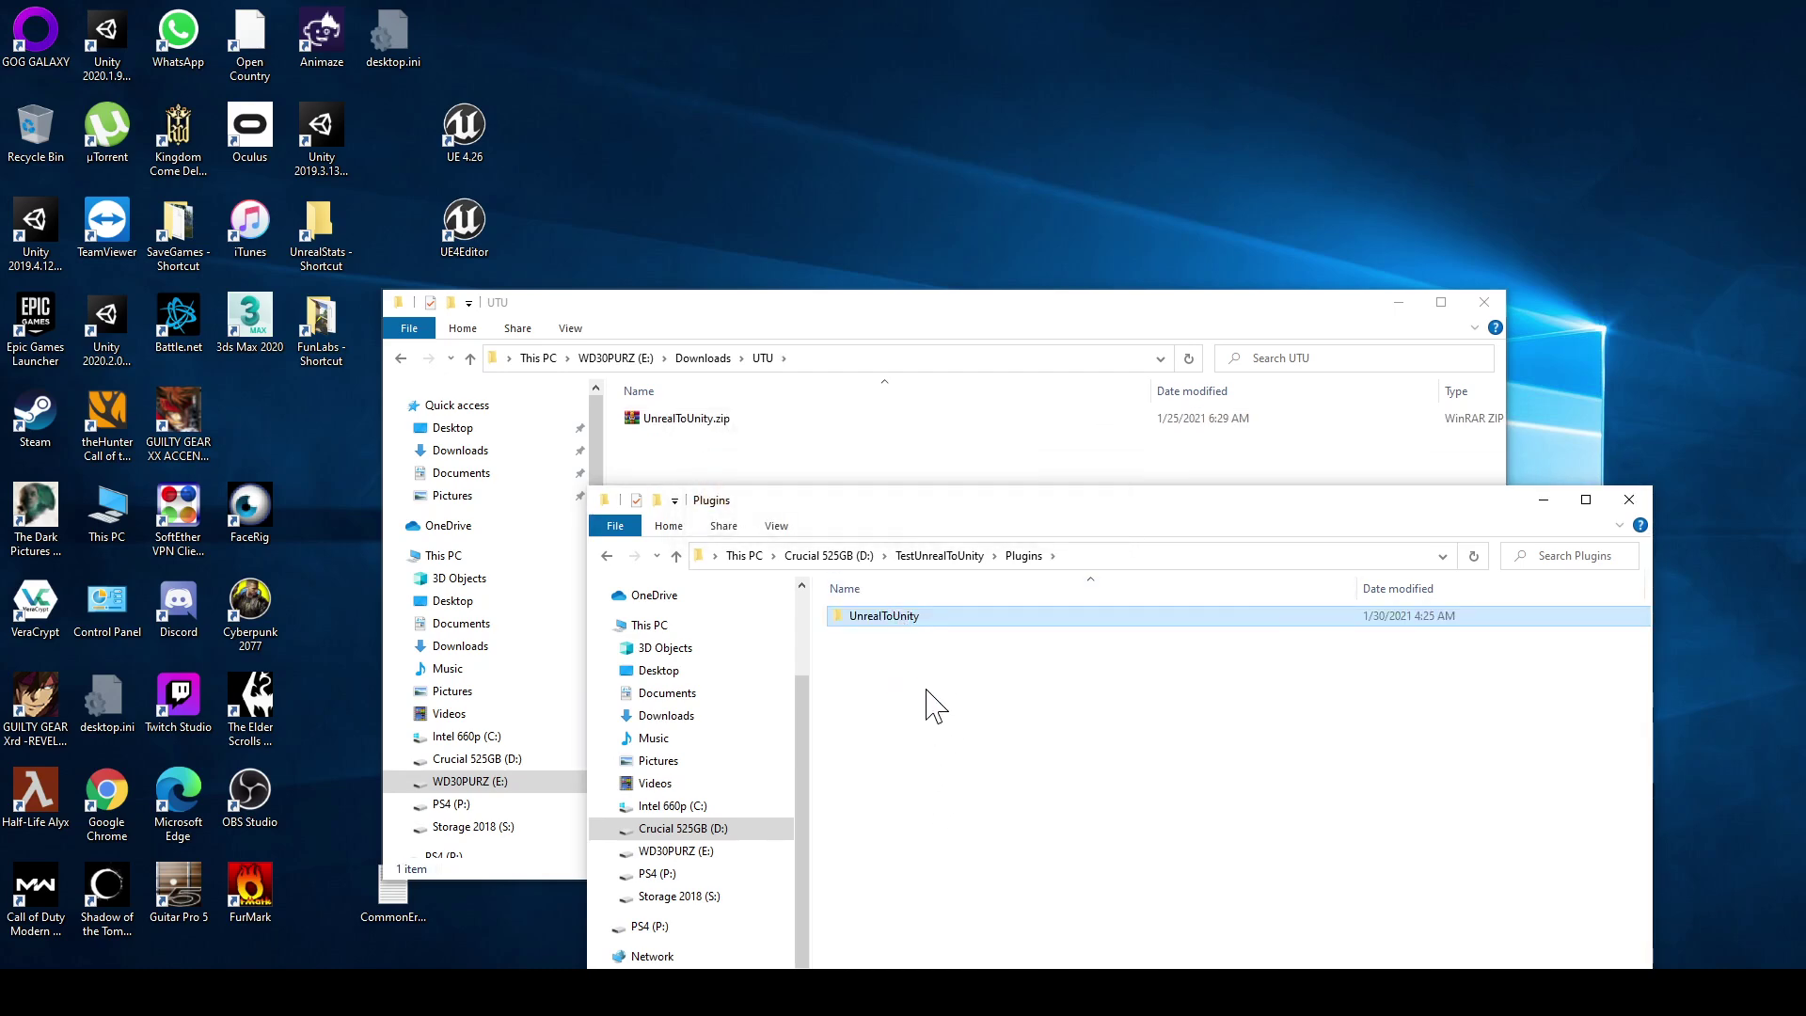
double_click(888, 621)
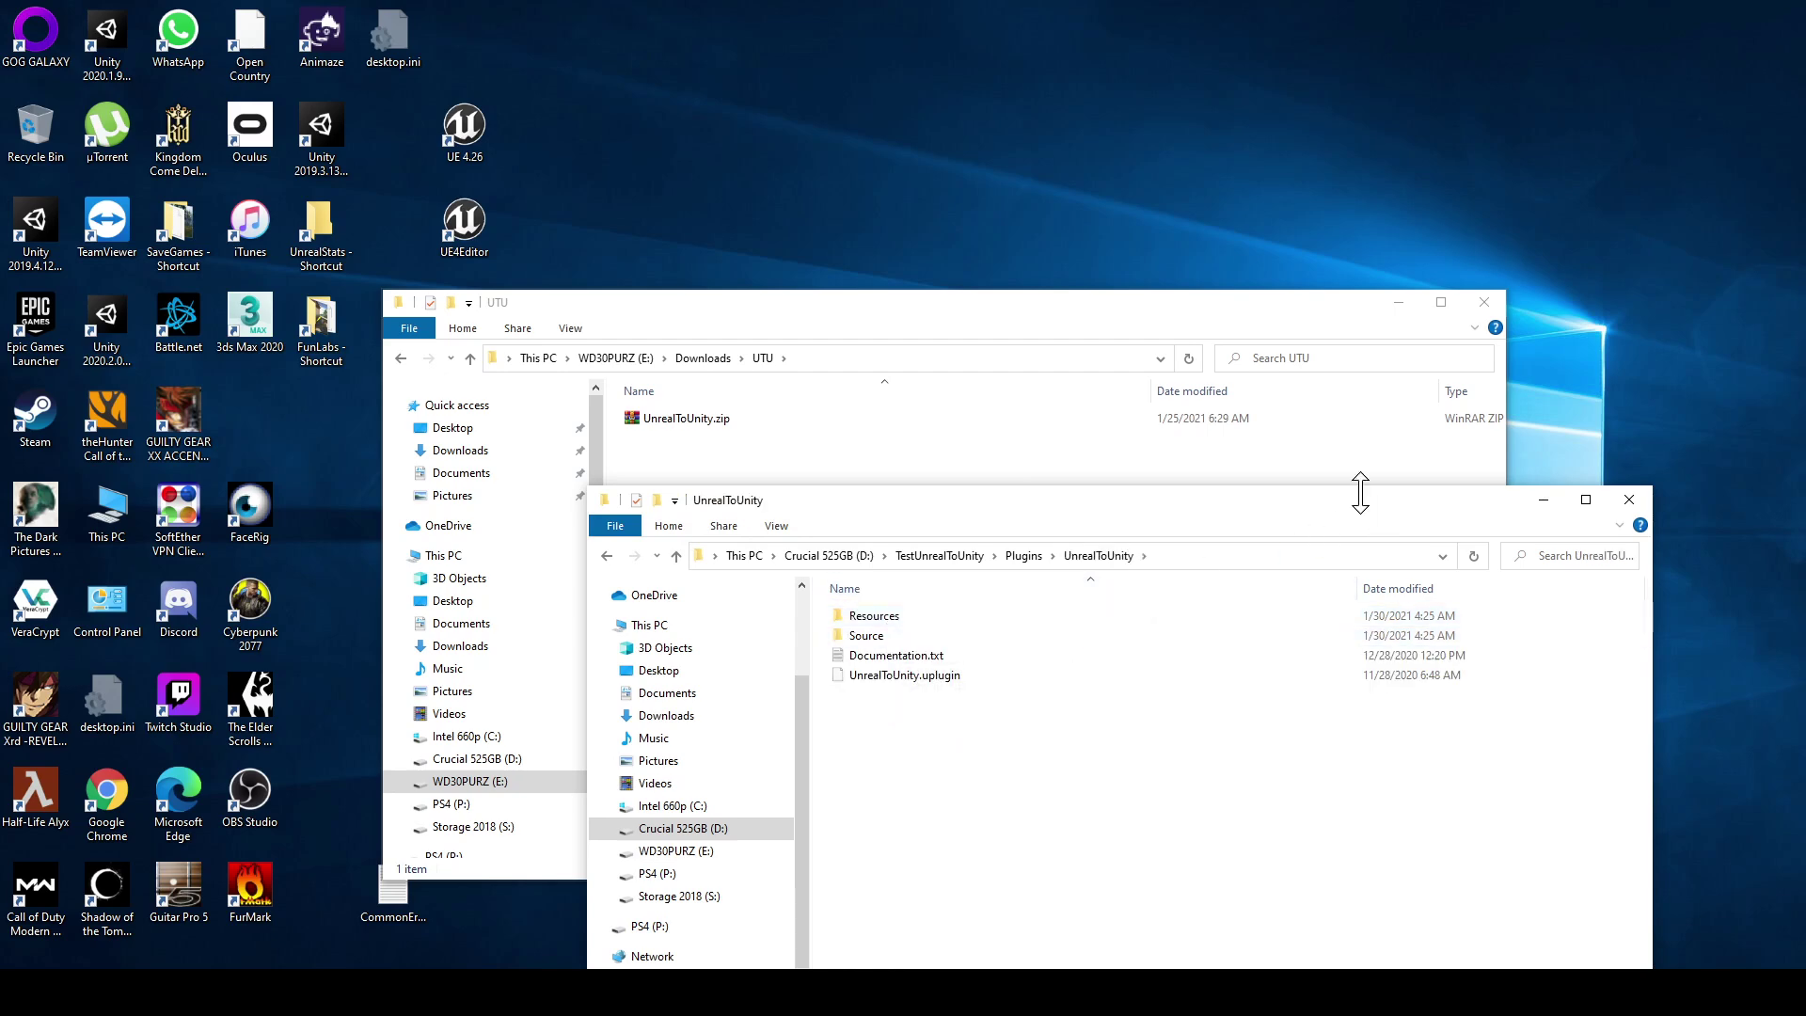
left_click_drag(1244, 498, 1169, 407)
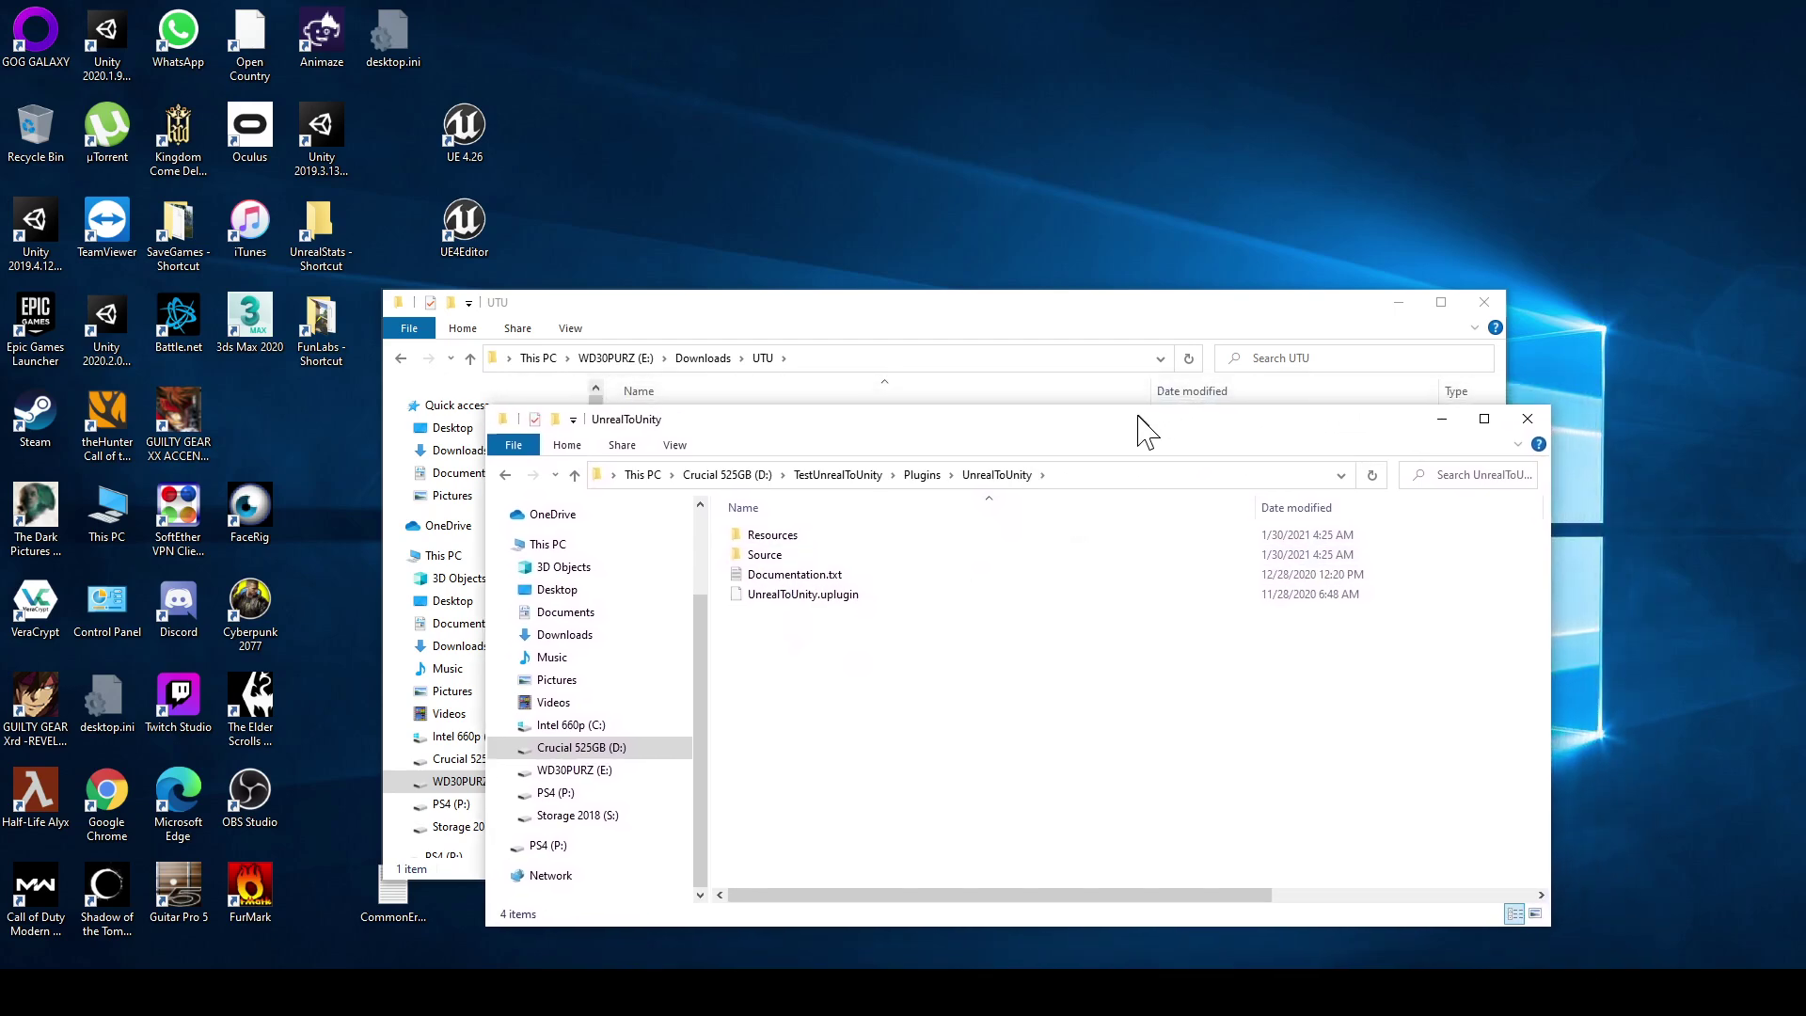
left_click_drag(1136, 416, 1130, 419)
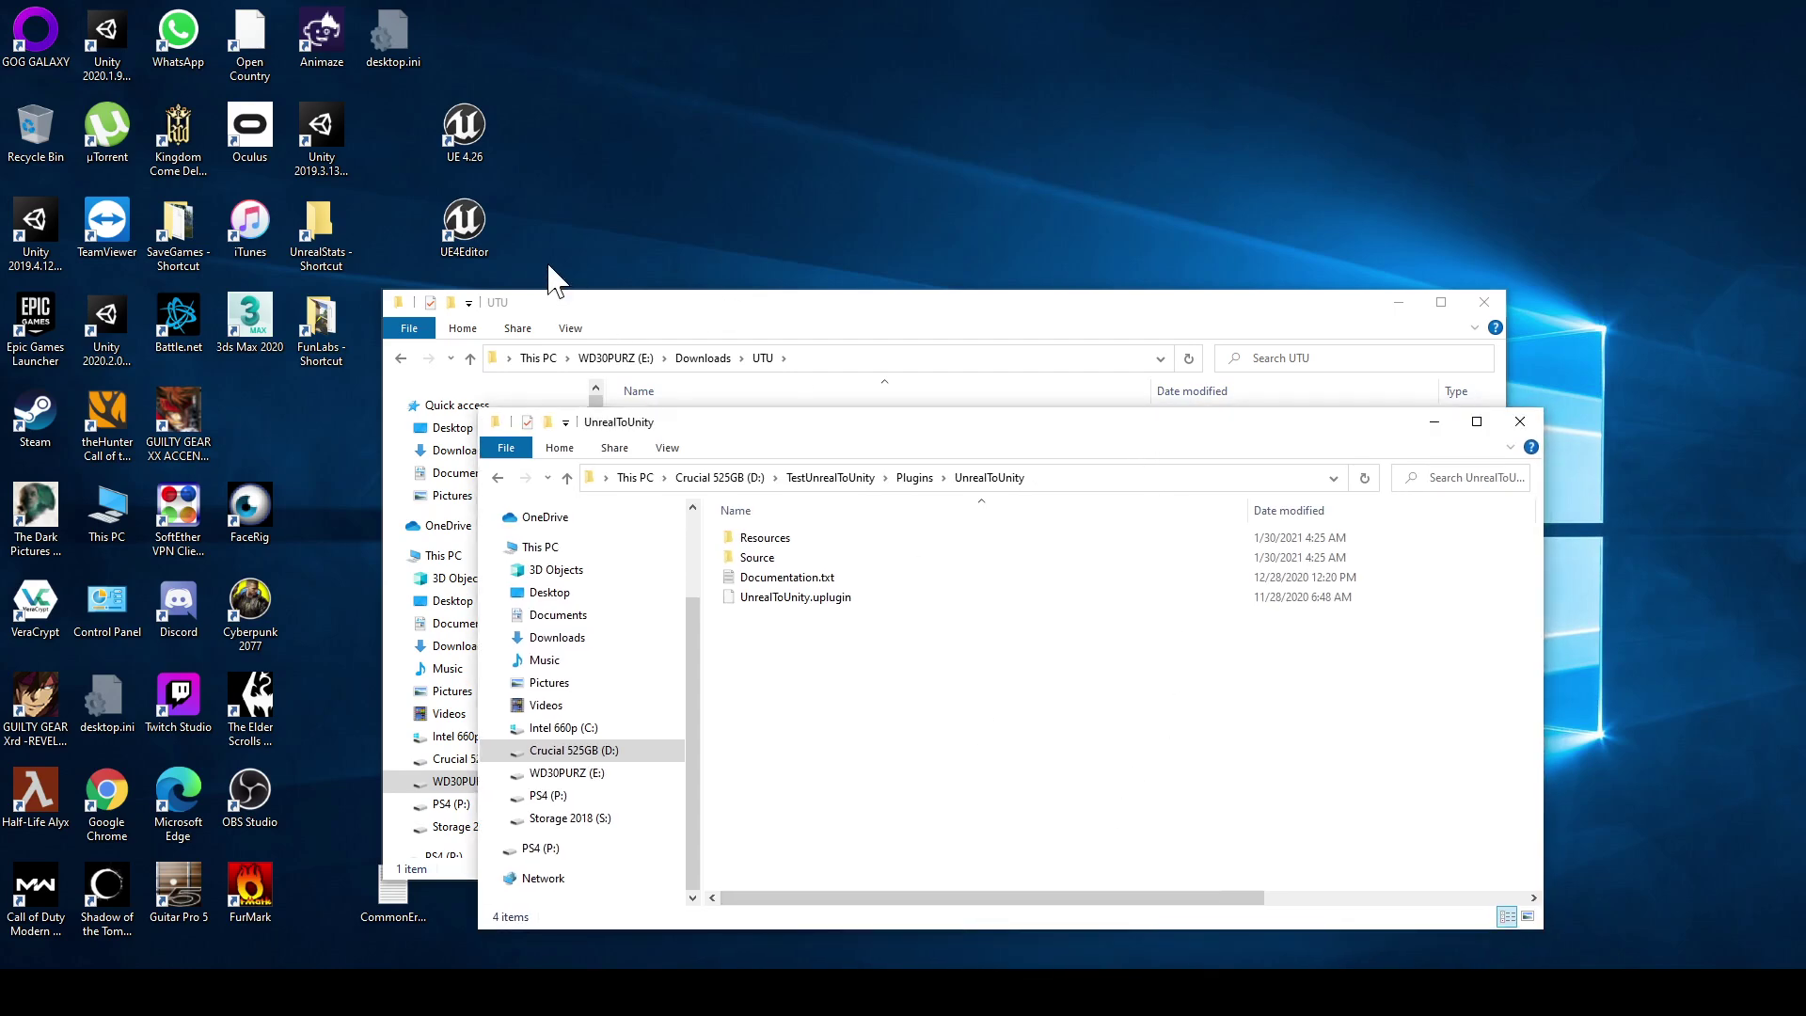
double_click(464, 129)
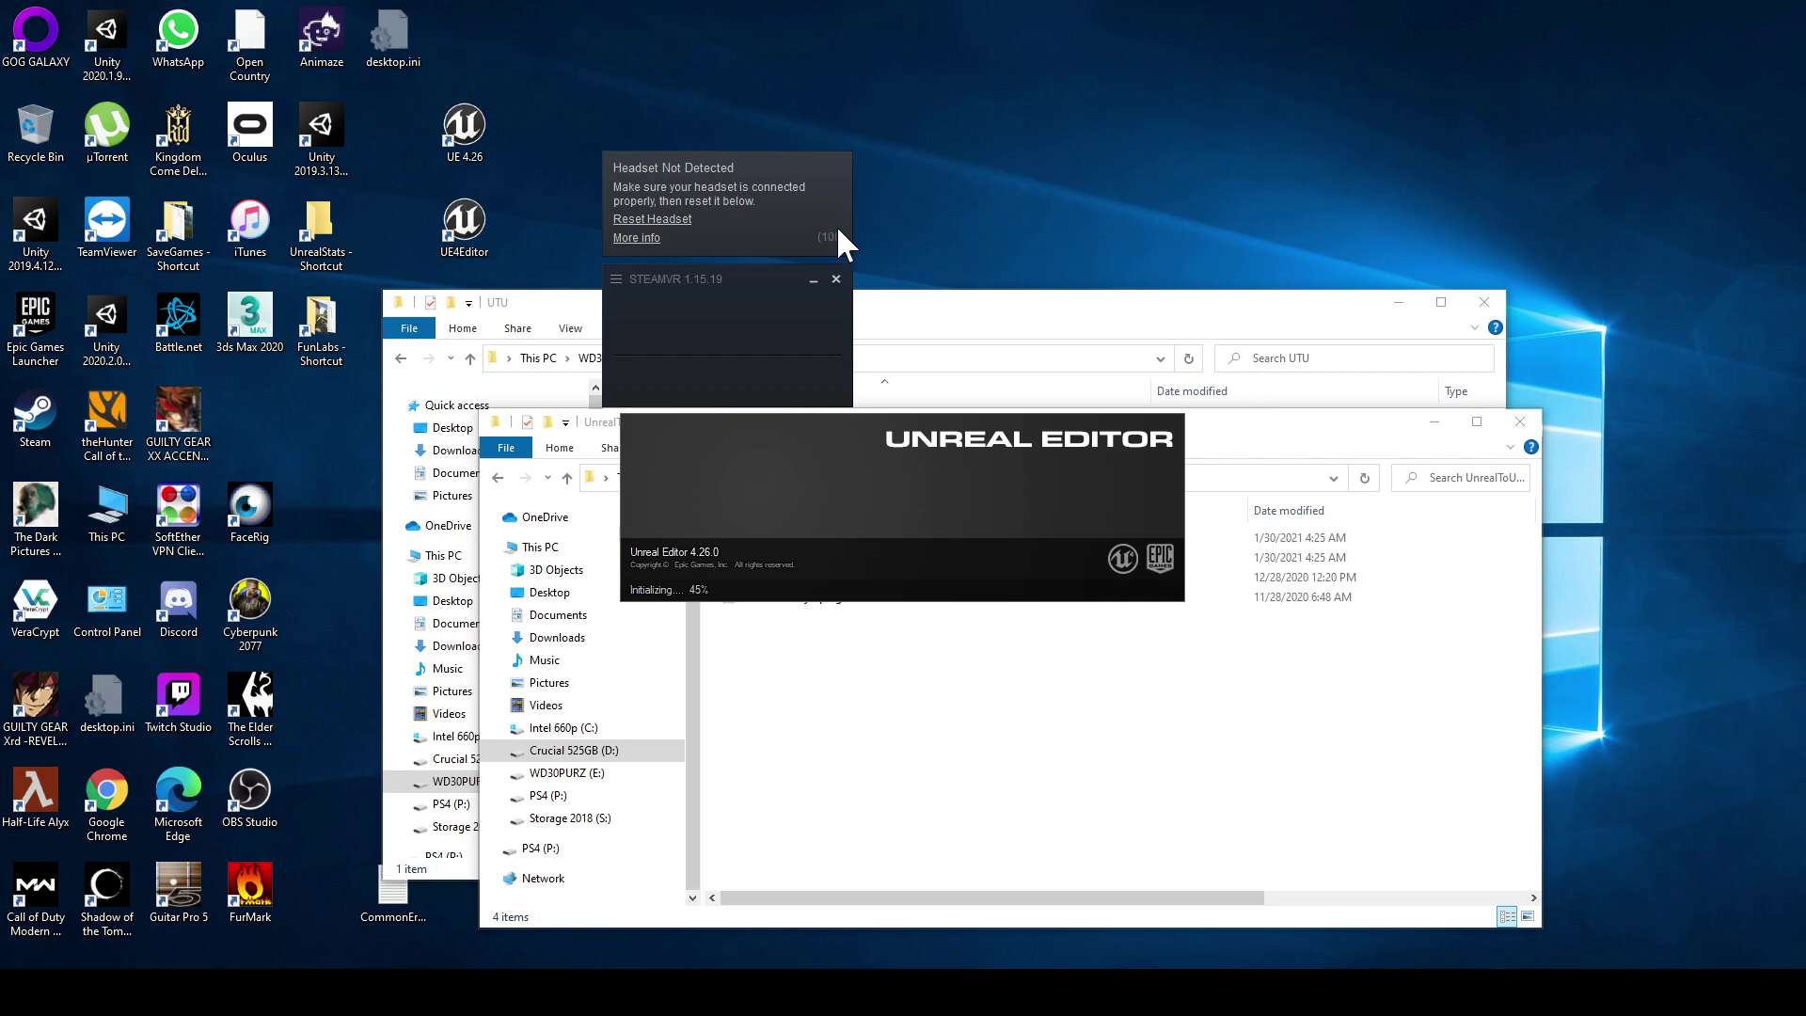
Open TestUnrealToUnity, accept rebuilding the missing UnrealToUnity module, and watch the build log
left_click(833, 279)
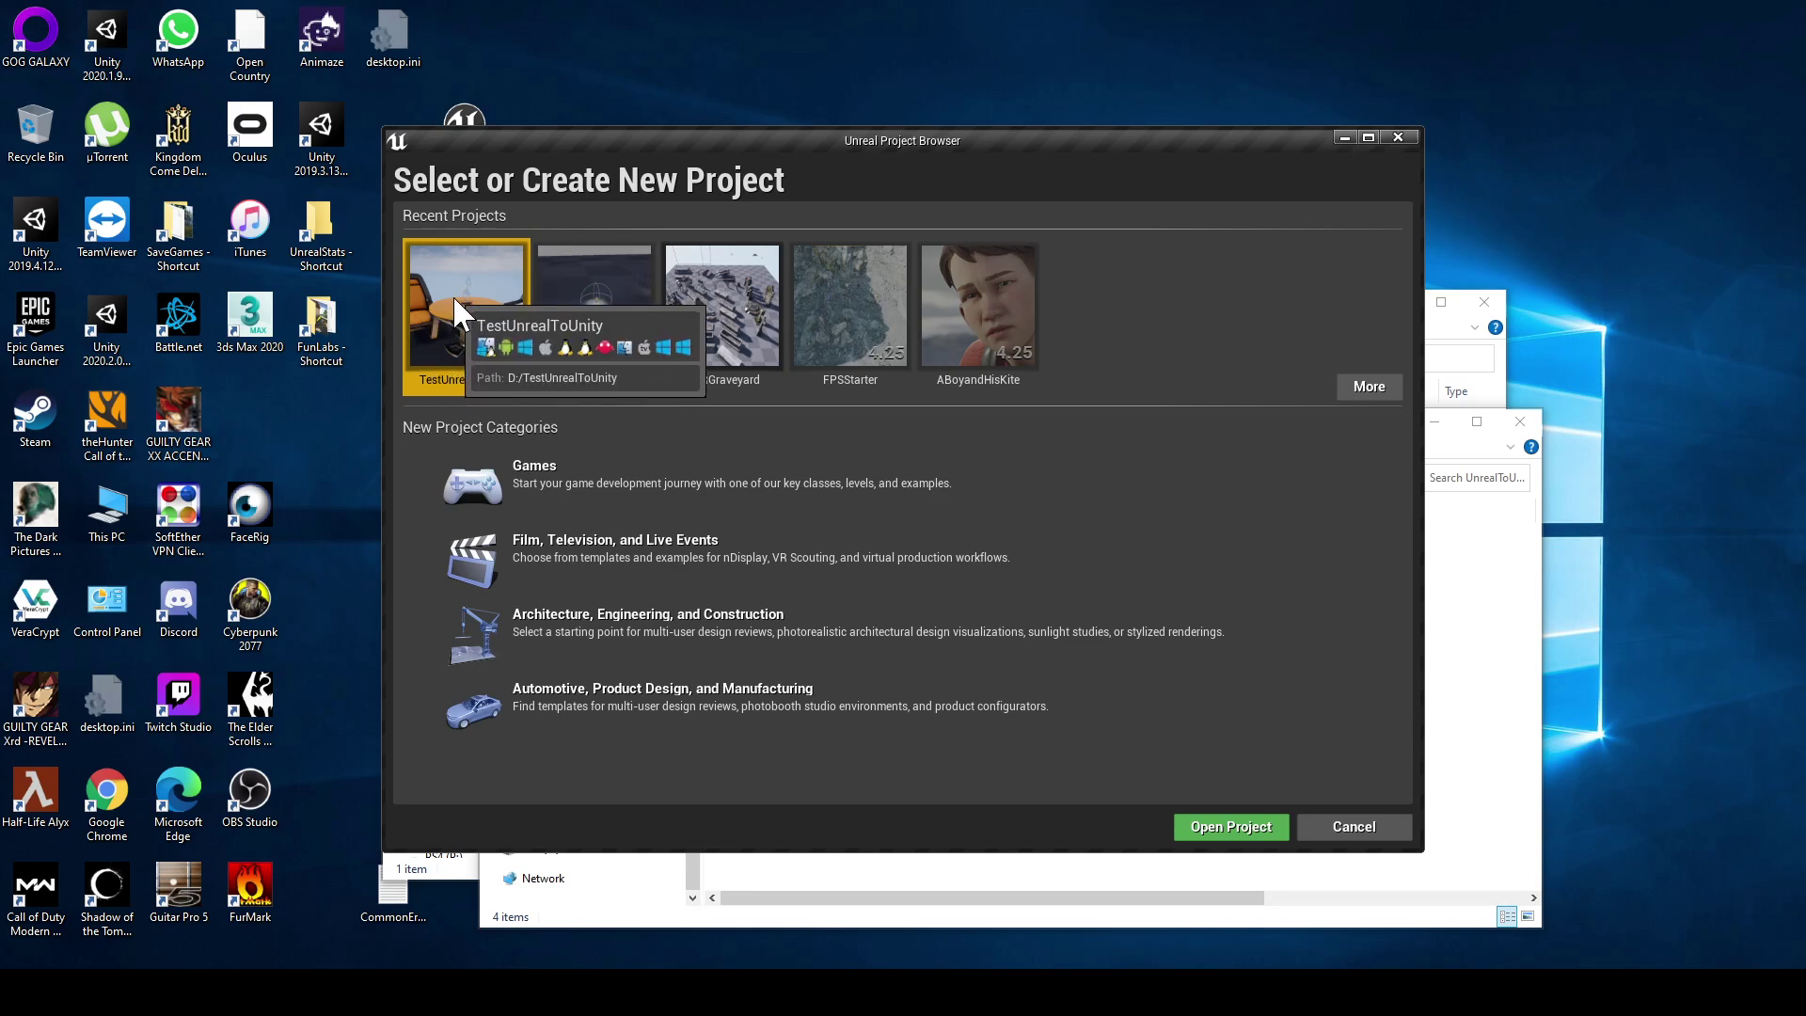
double_click(453, 296)
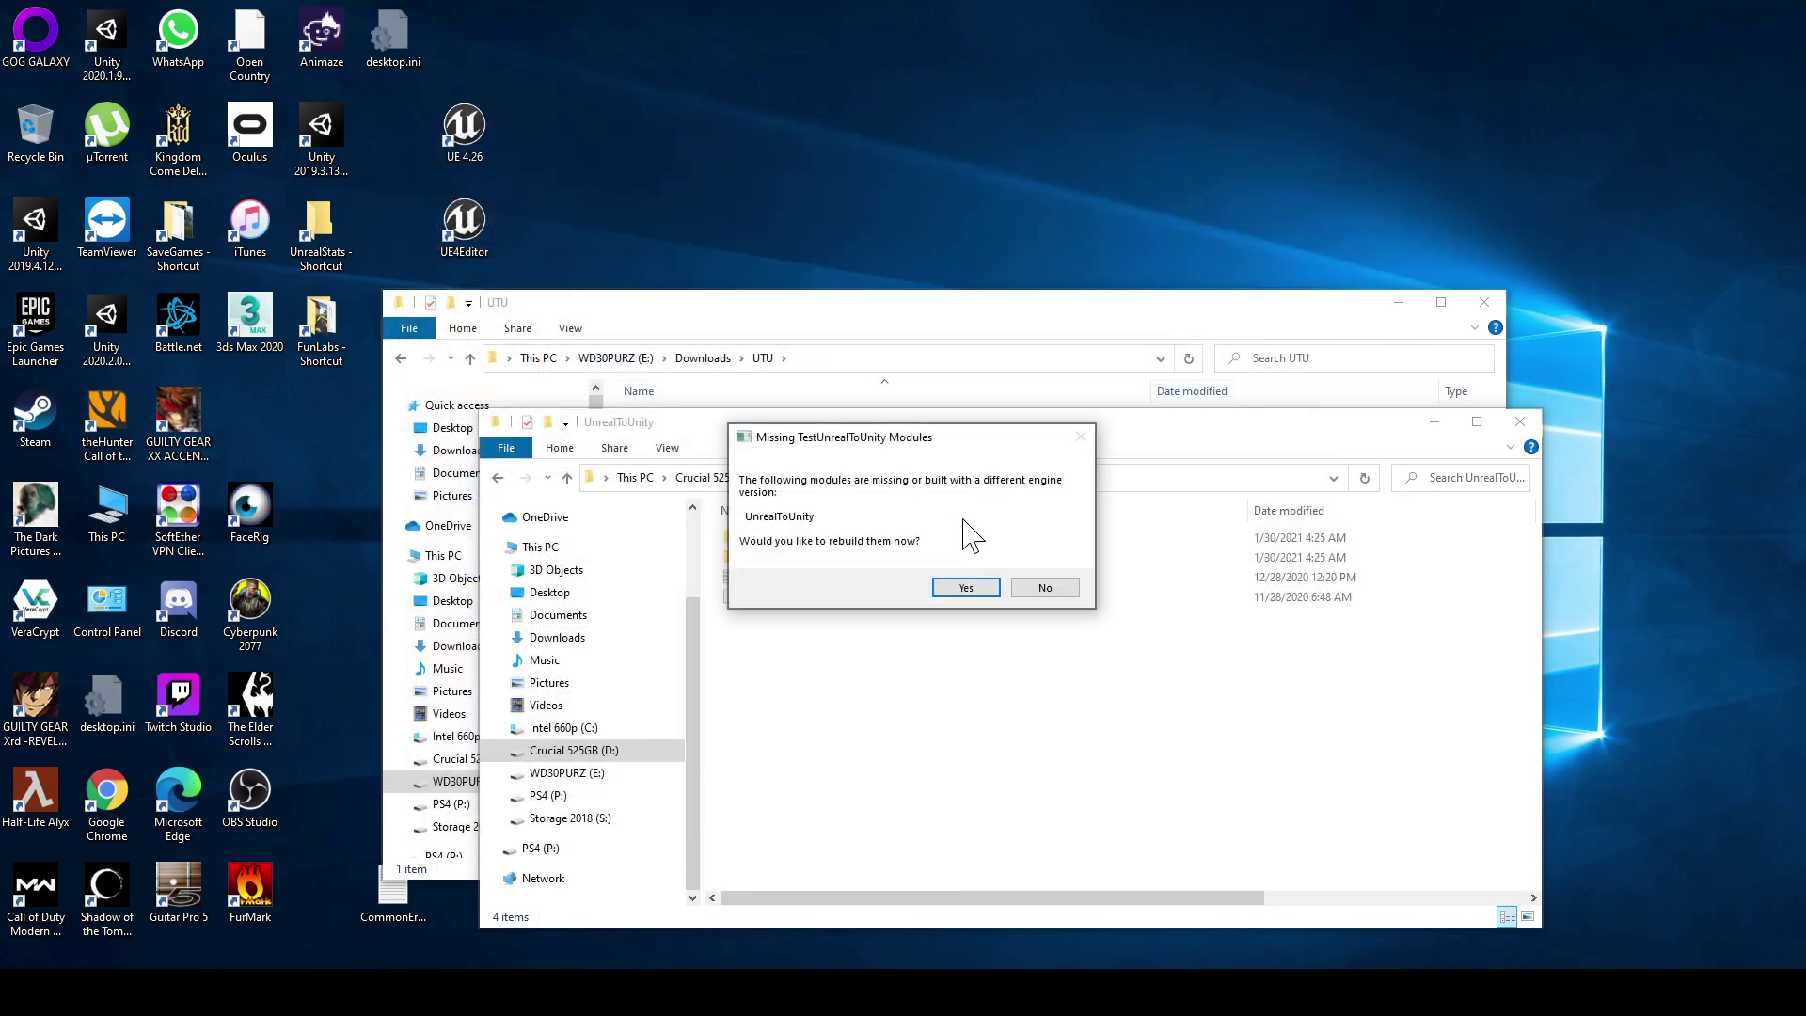
left_click_drag(989, 440, 983, 448)
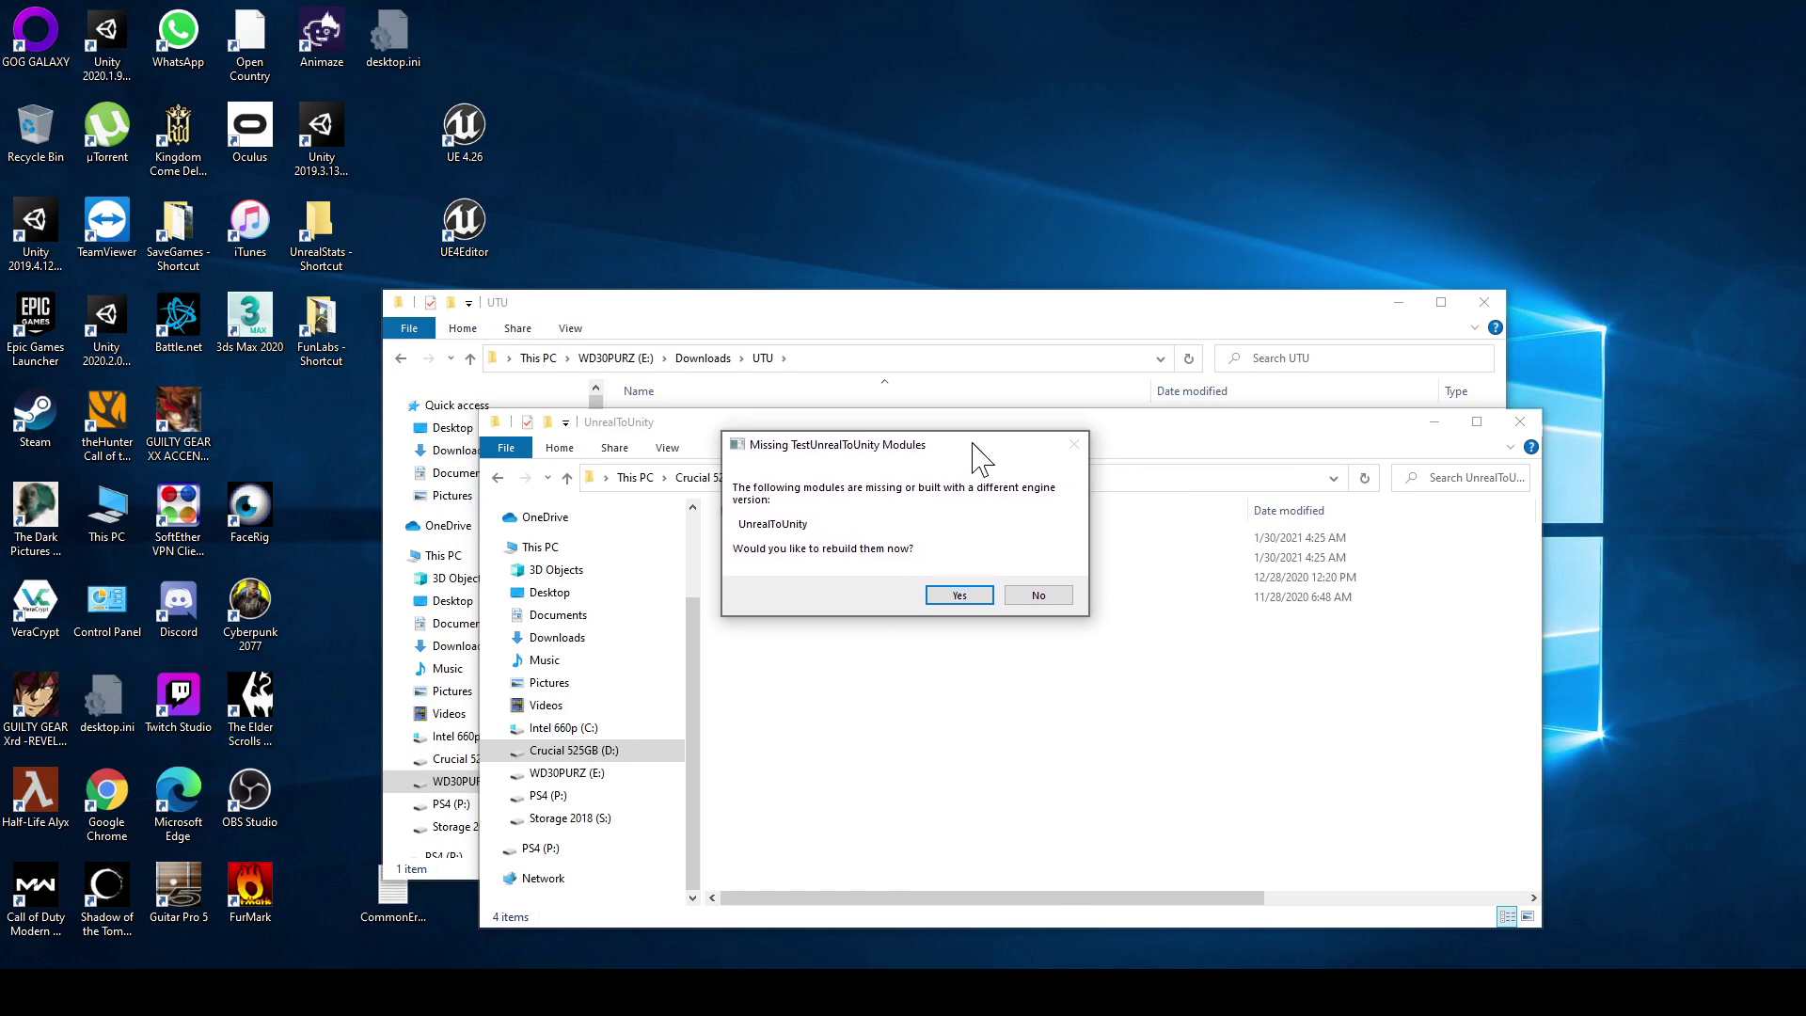
left_click(945, 592)
left_click(1072, 514)
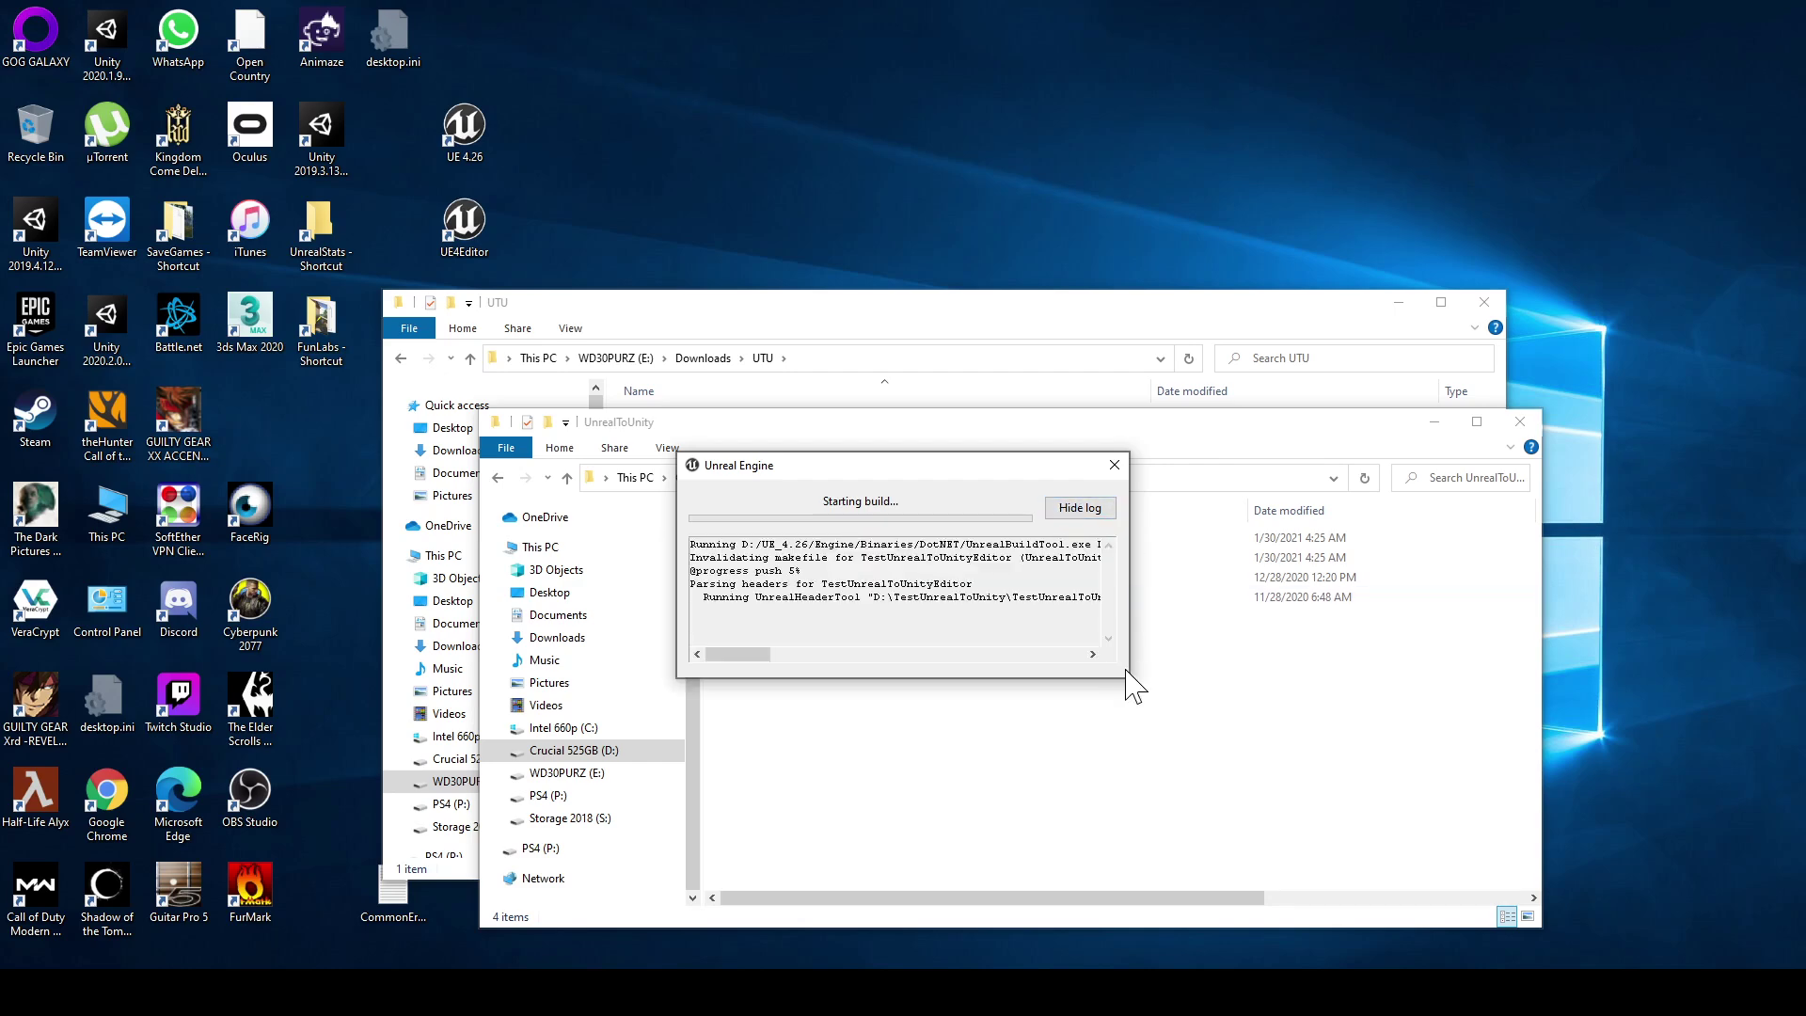
left_click_drag(1124, 673, 1576, 835)
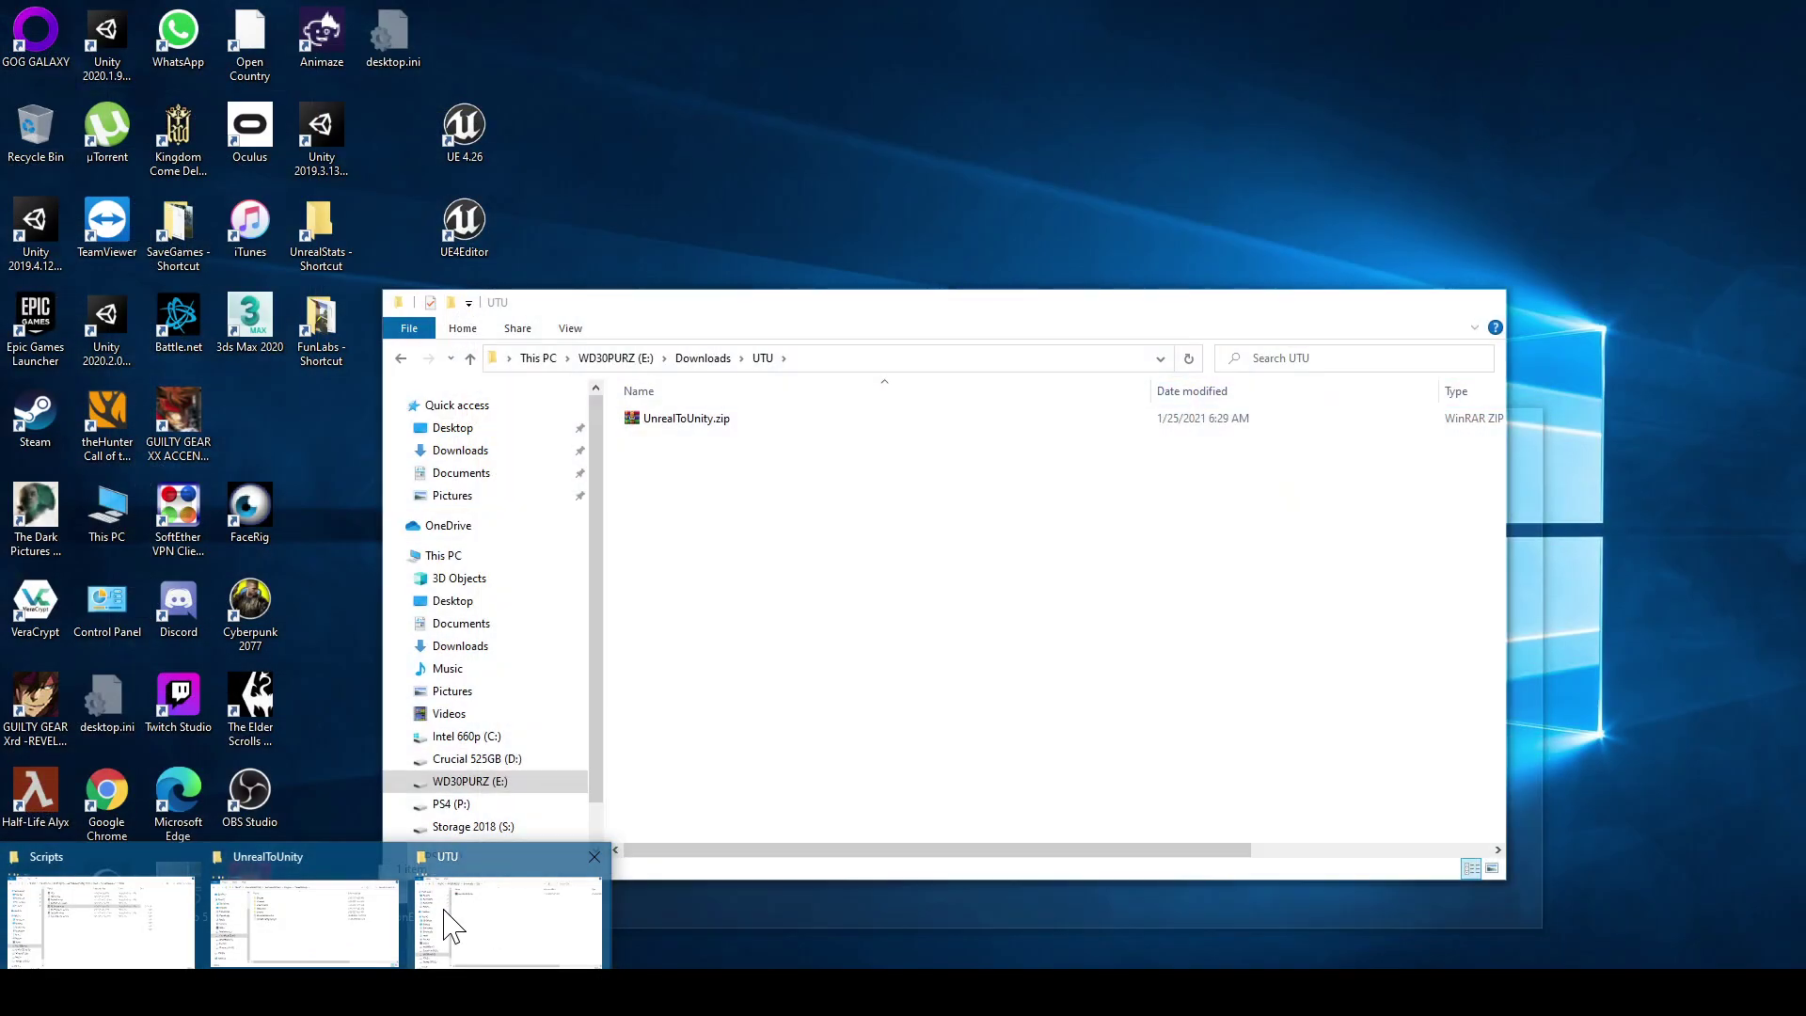
Open TestUnrealToUnity.log from the project's Saved > Logs folder in Notepad
left_click(344, 926)
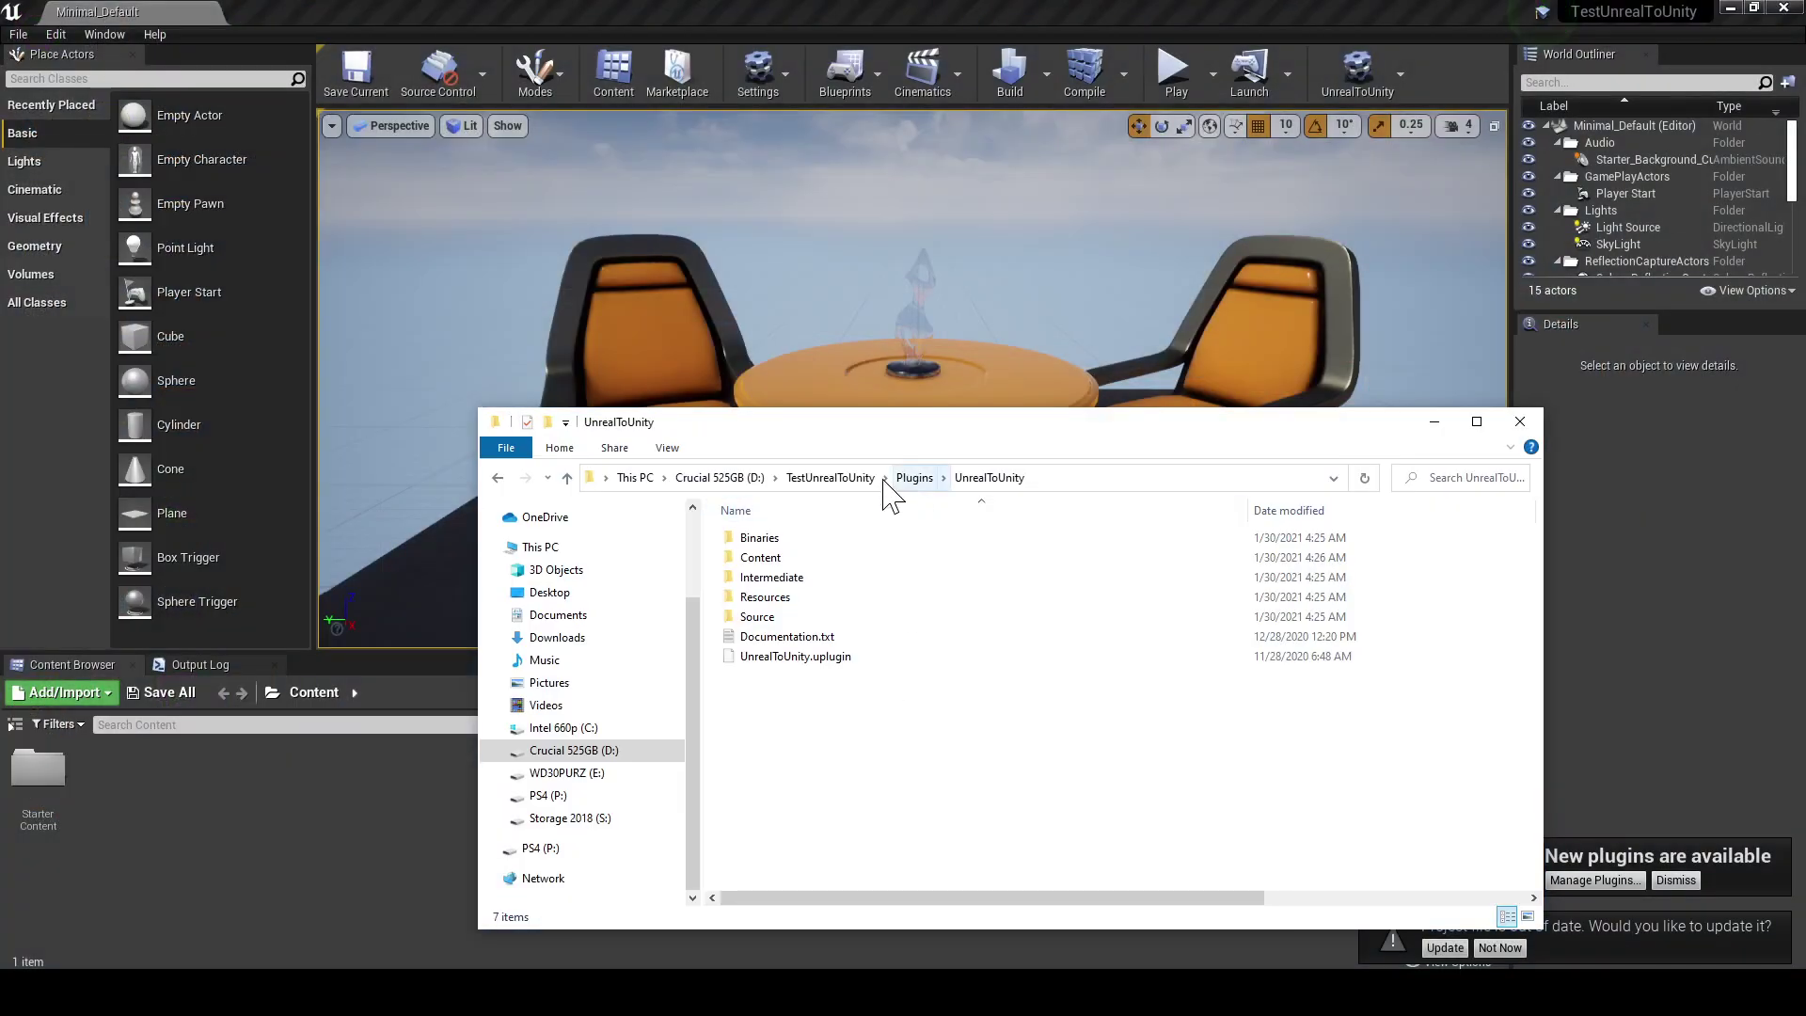
left_click(842, 479)
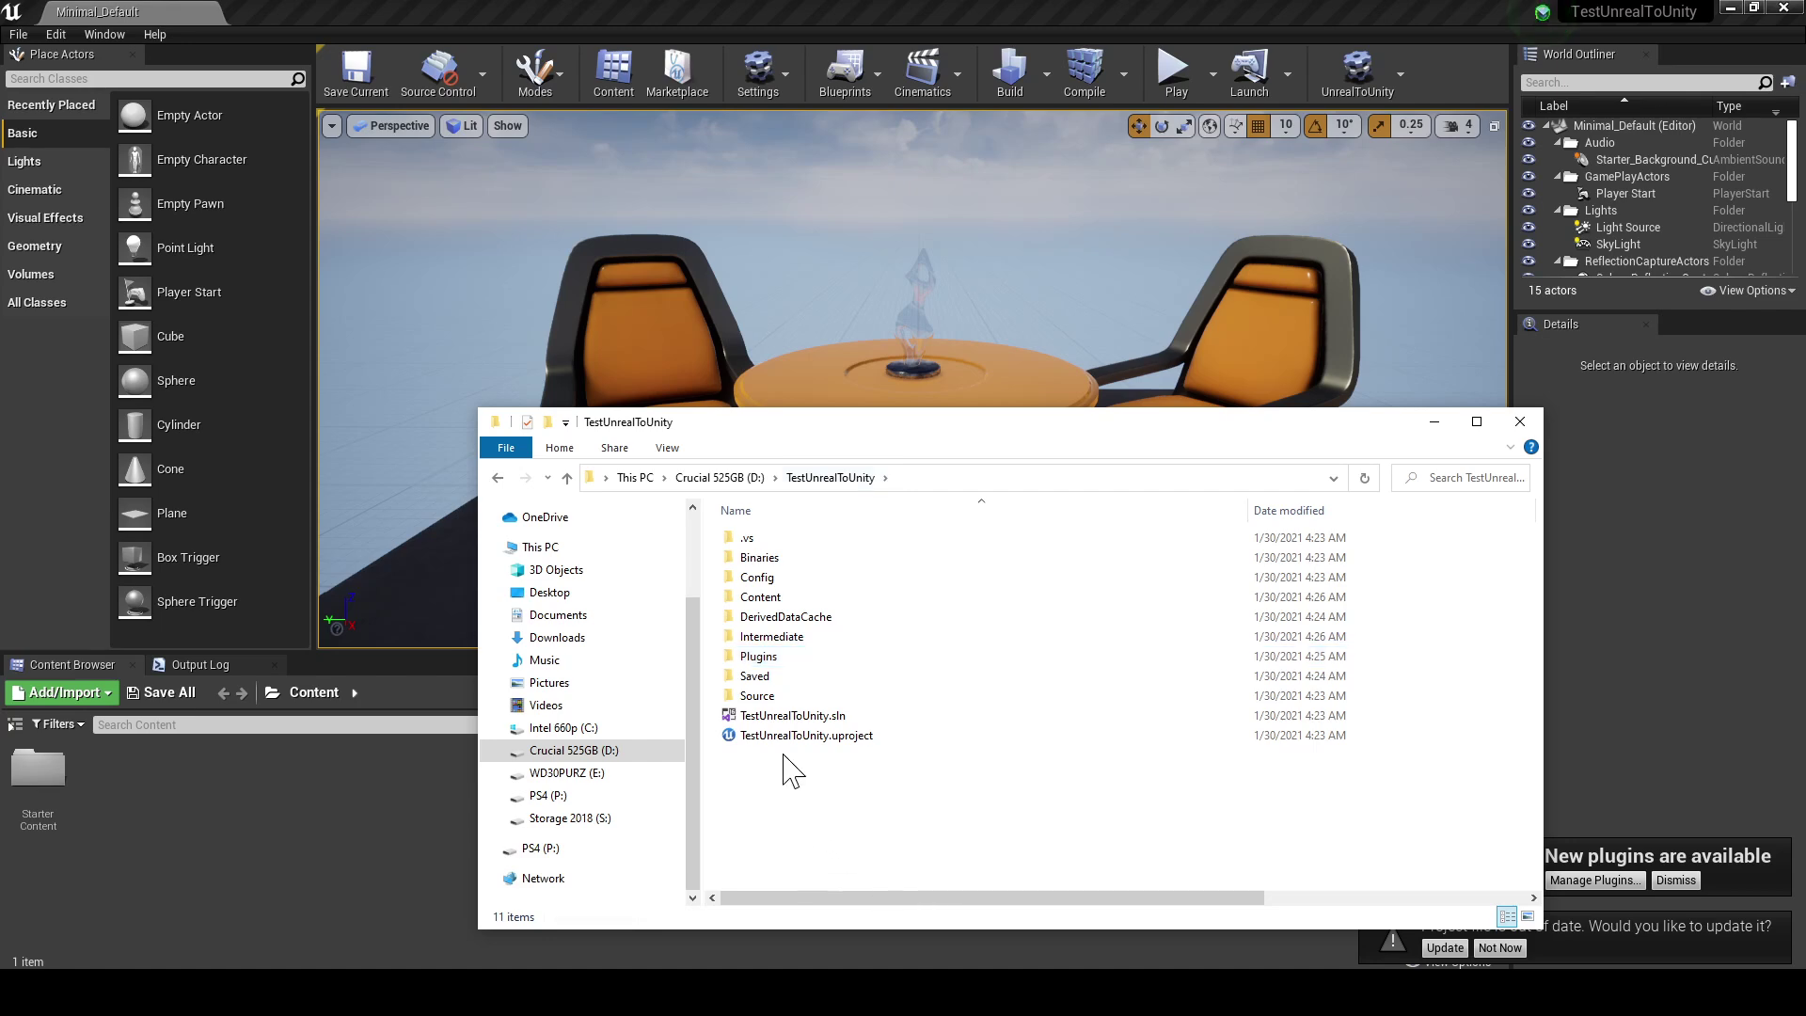
double_click(756, 675)
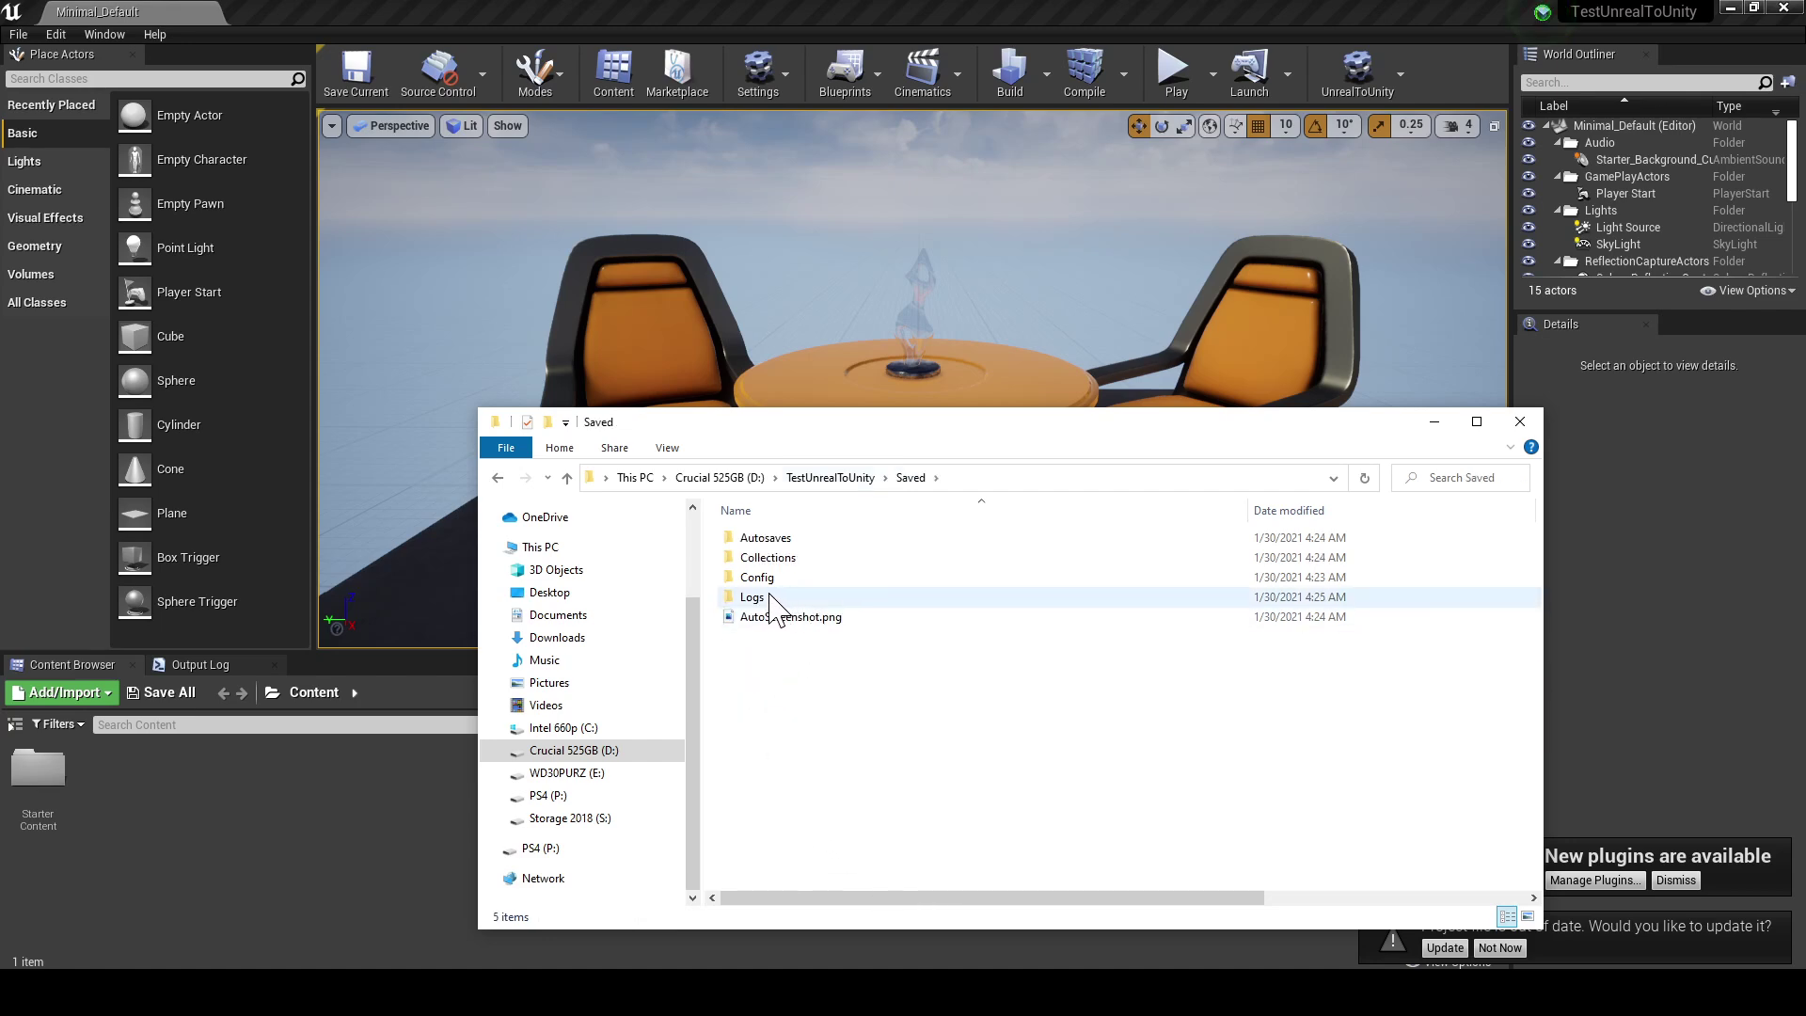
double_click(769, 598)
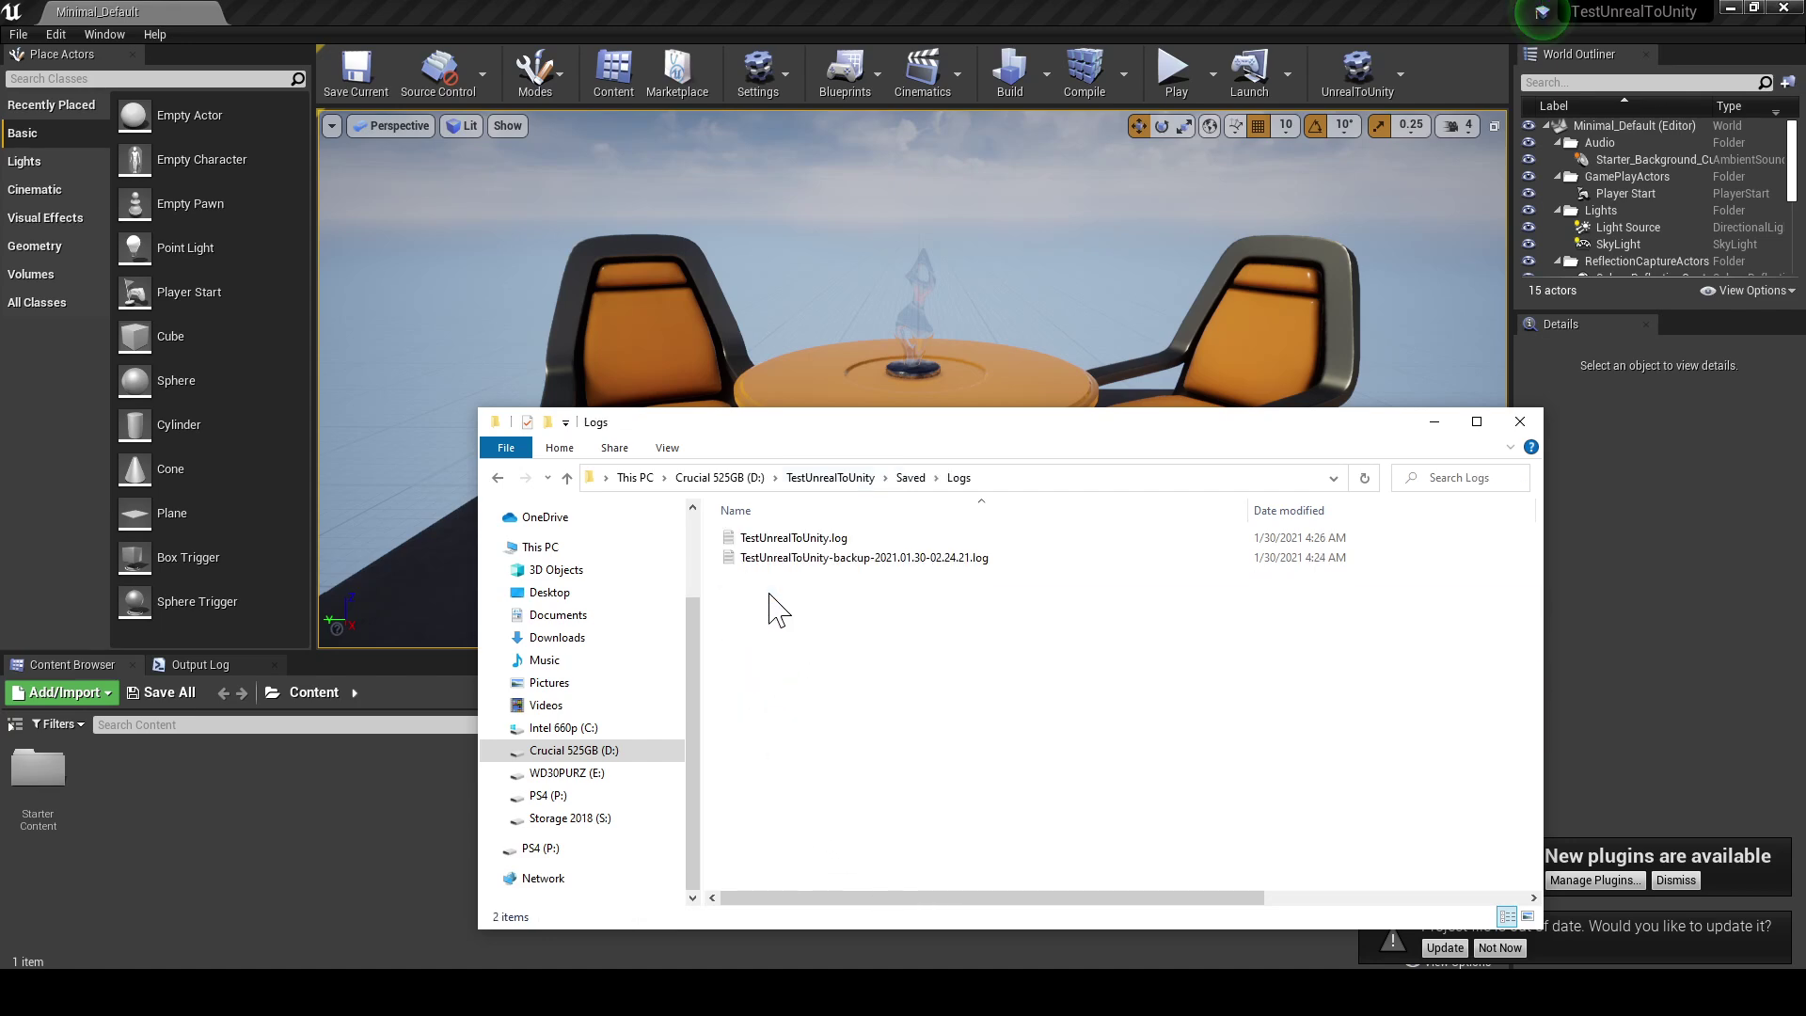
double_click(784, 544)
Highlight the 'Mounting plugin UnrealToUnity' line in the log
scroll(922, 564, "down", 20)
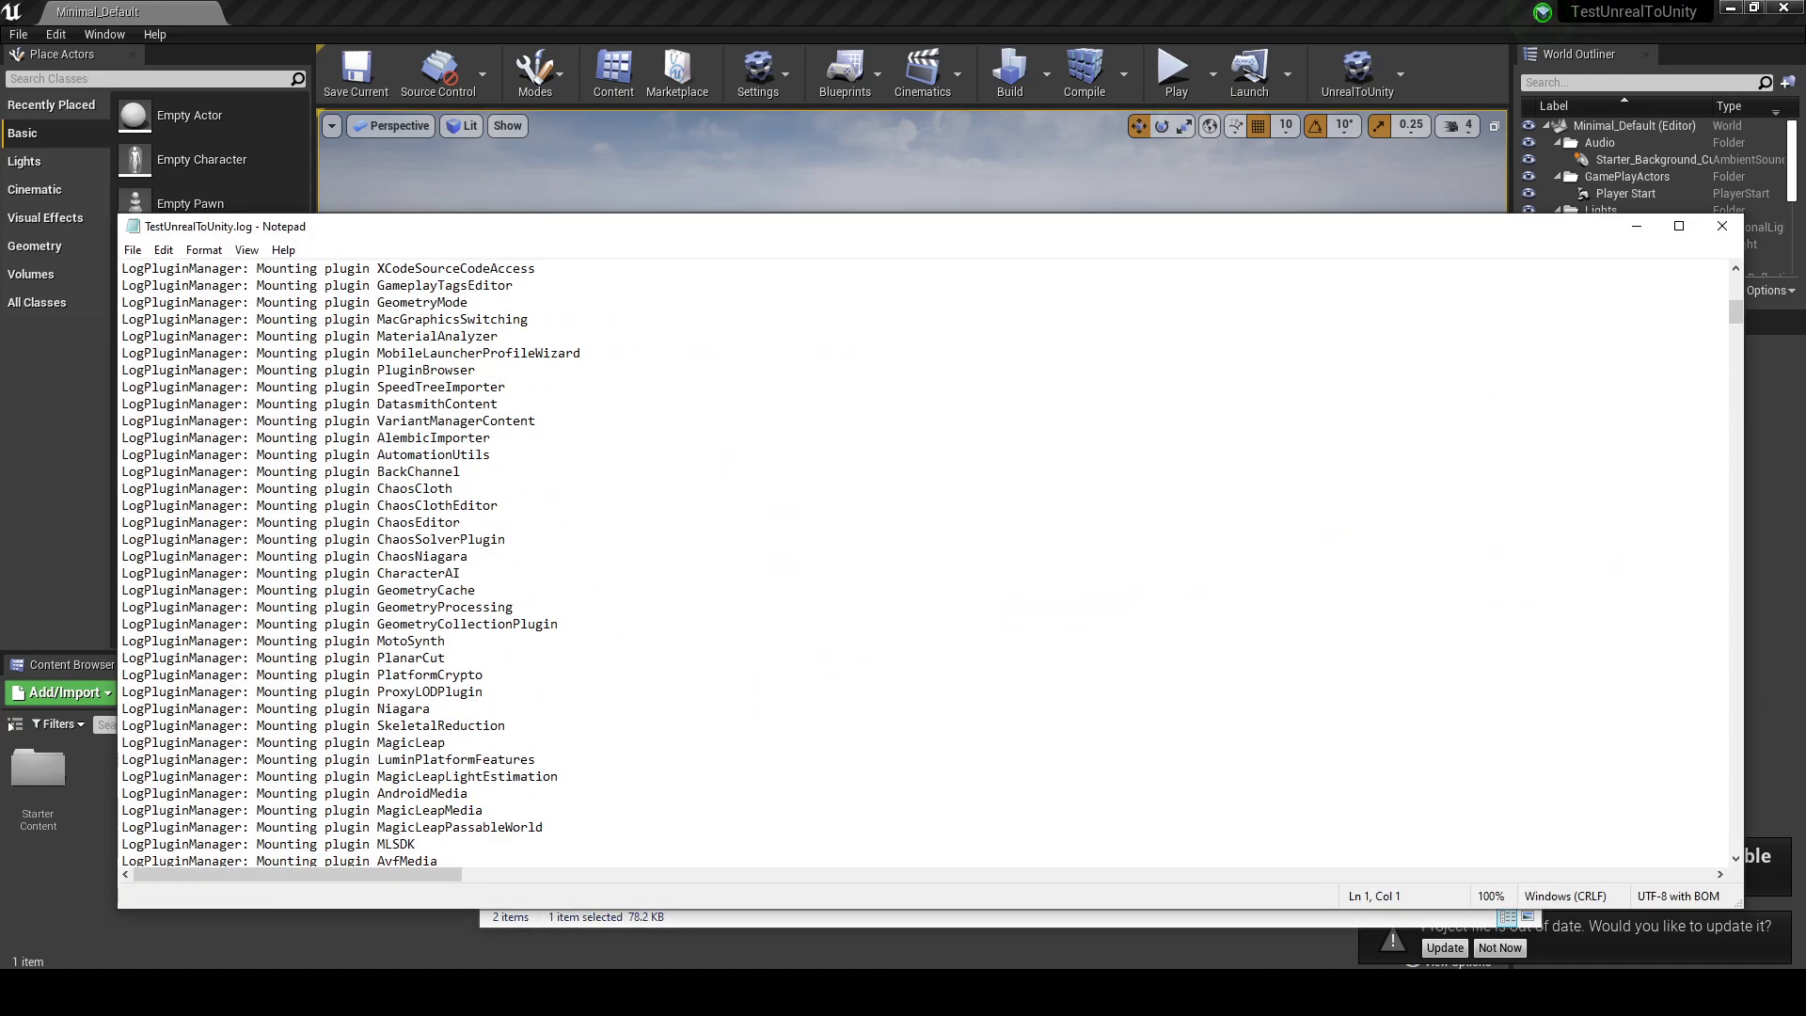
scroll(922, 564, "down", 9)
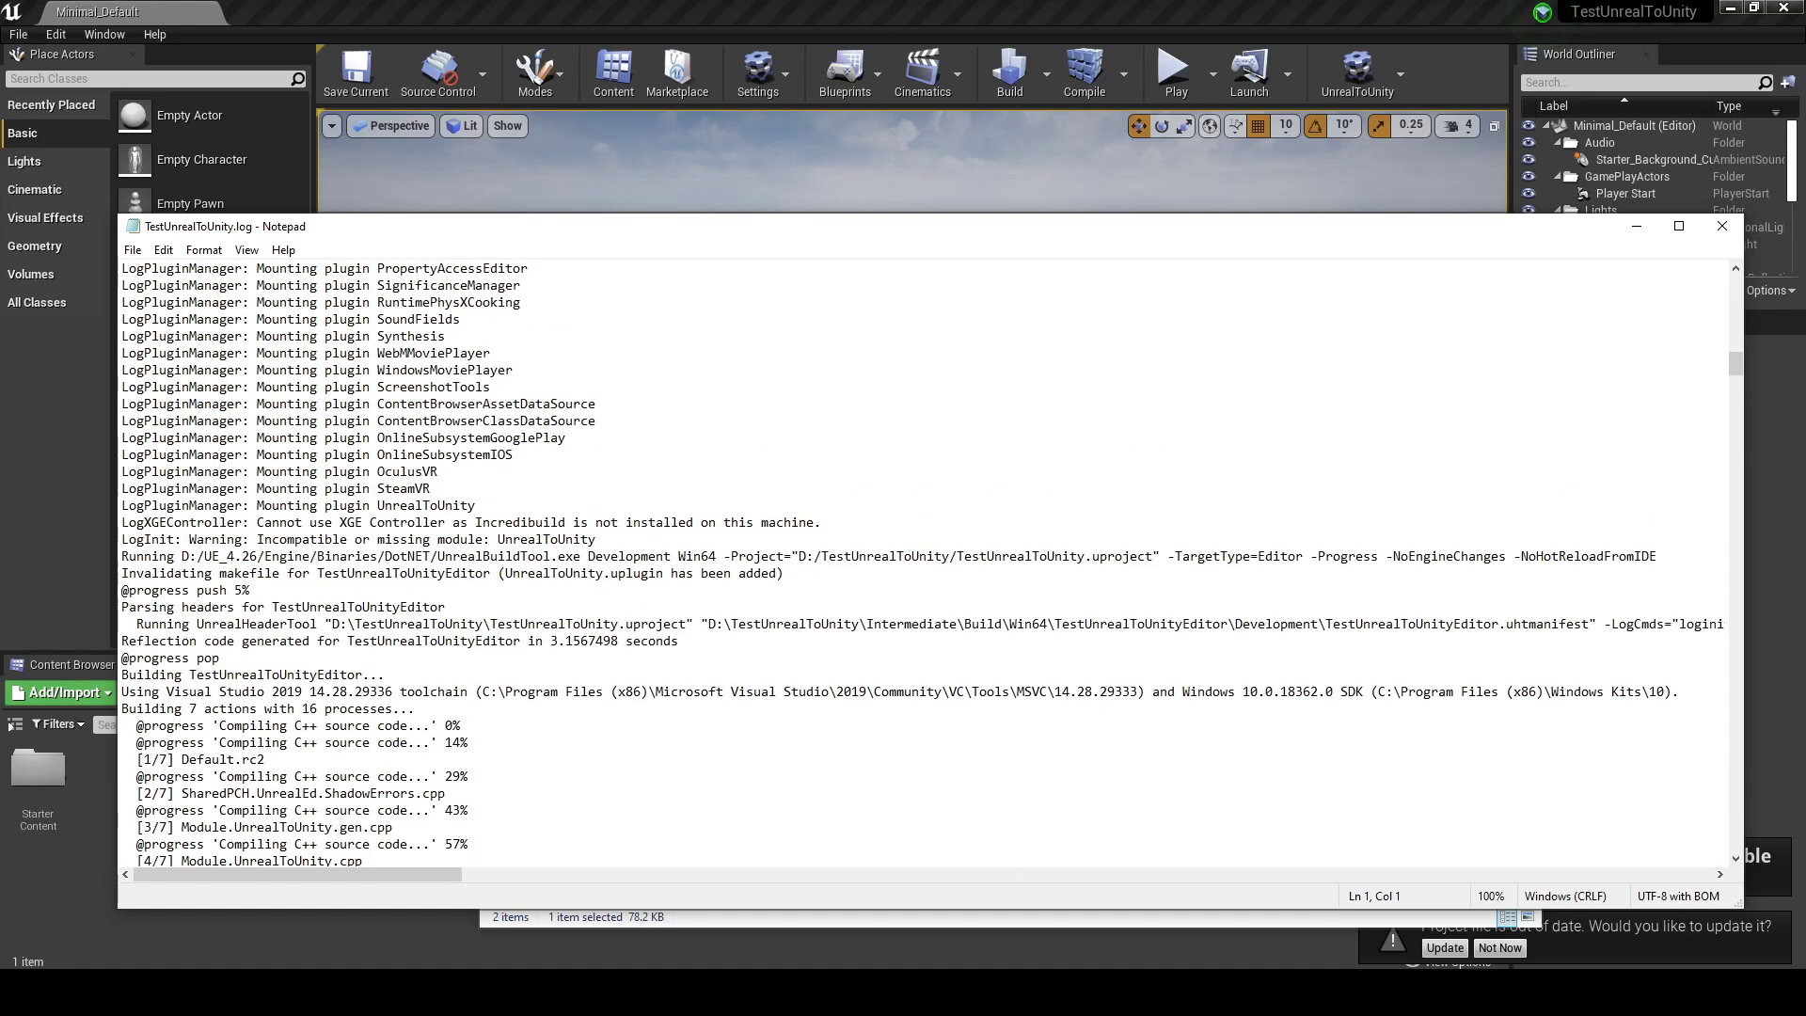
left_click_drag(476, 505, 158, 505)
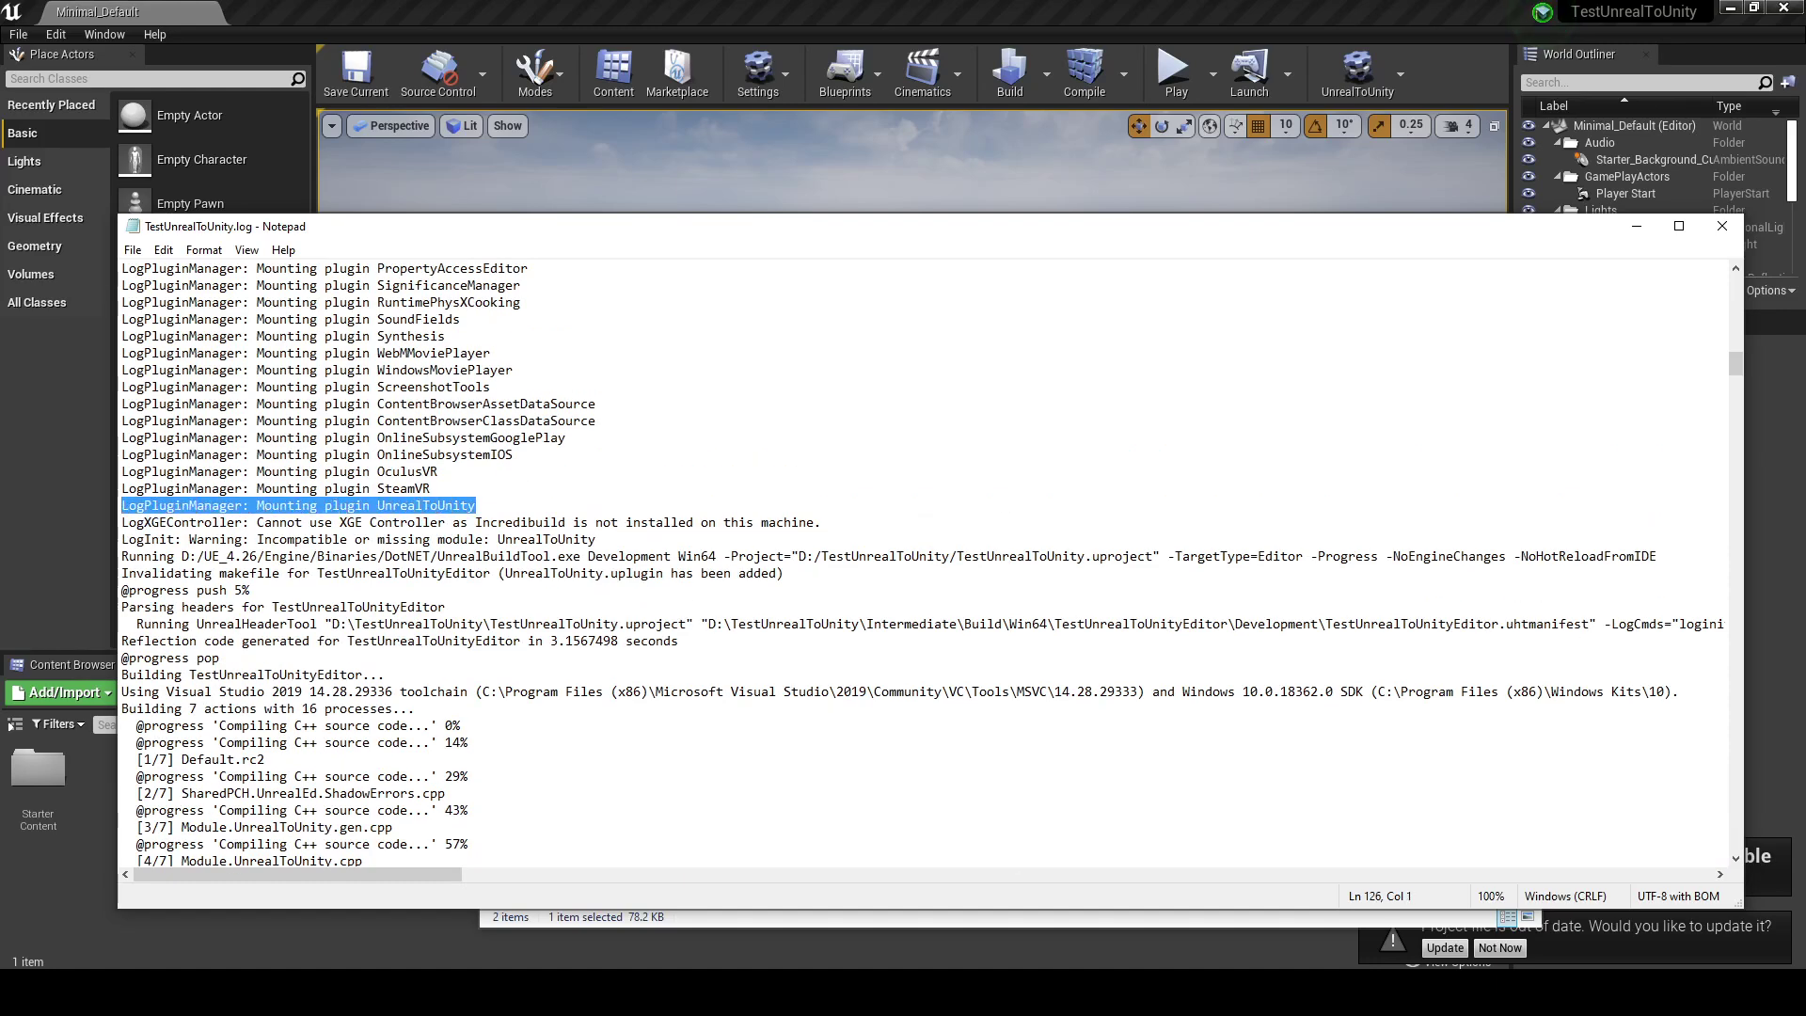
left_click(464, 523)
left_click_drag(476, 505, 144, 505)
left_click_drag(476, 505, 128, 506)
left_click(1039, 993)
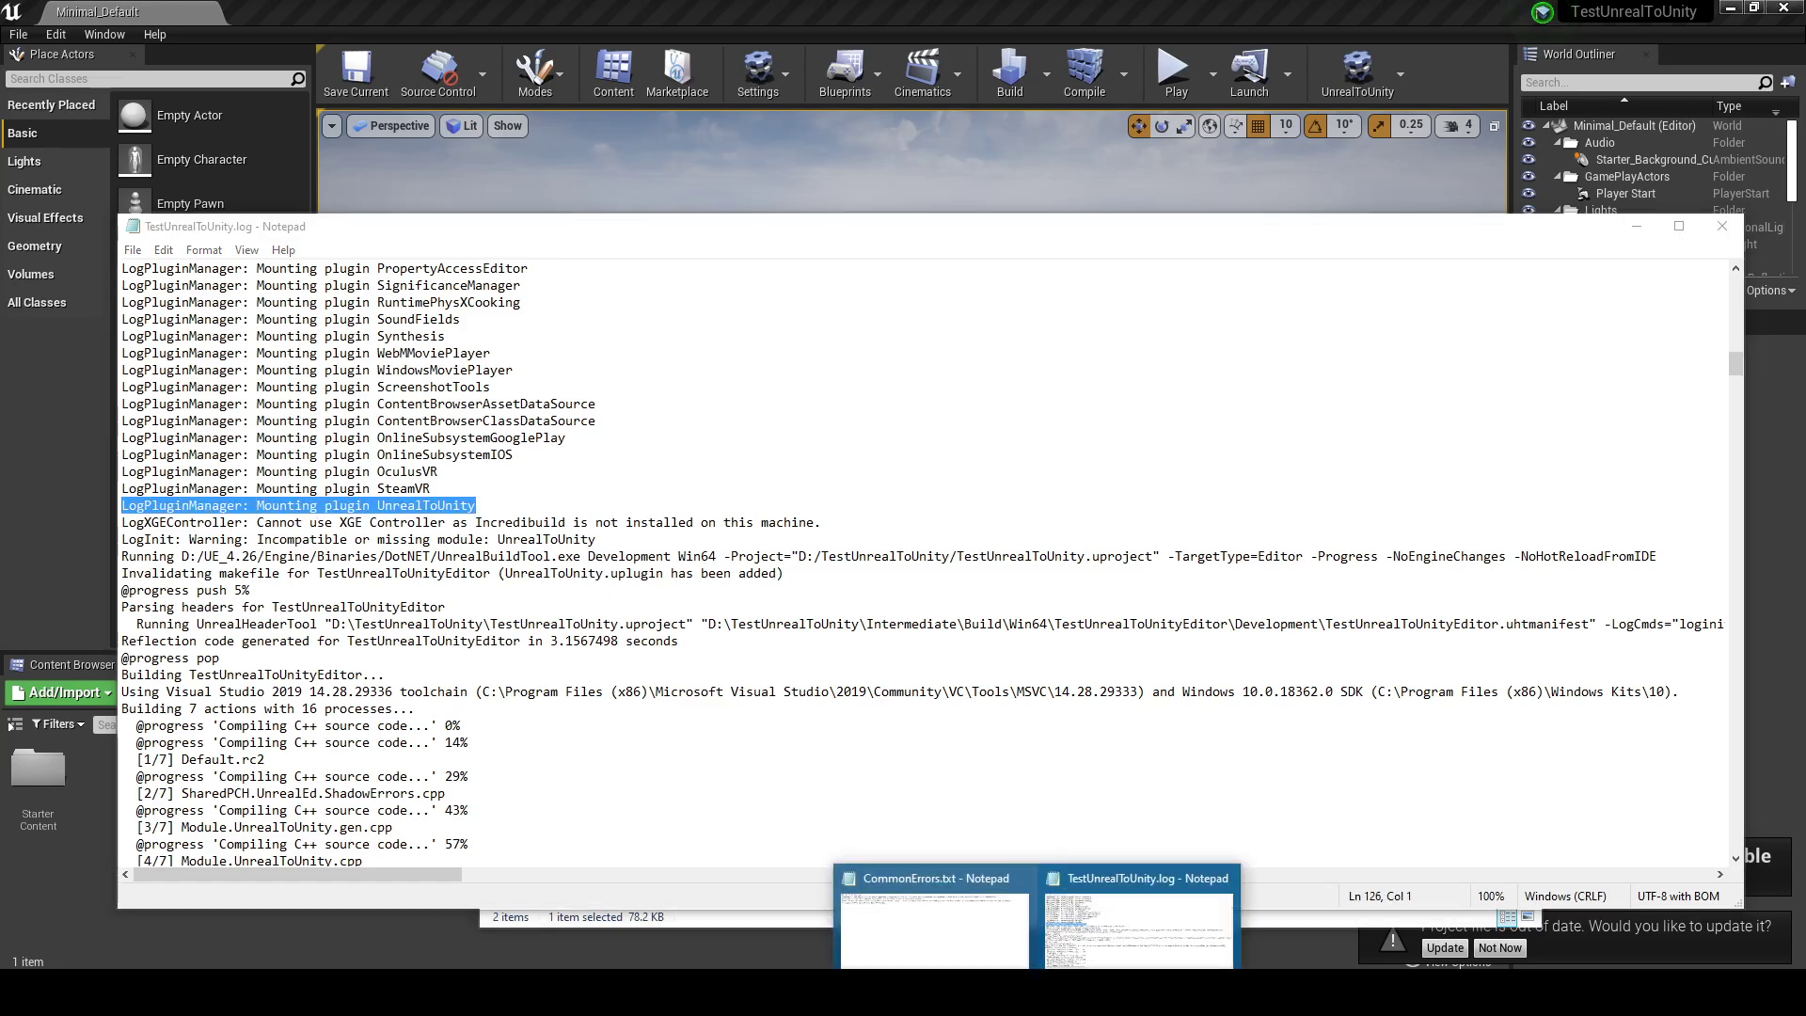
Review the CommonErrors notes on export problems and required SDKs beside the log, then close them
left_click(934, 922)
left_click_drag(842, 269, 842, 397)
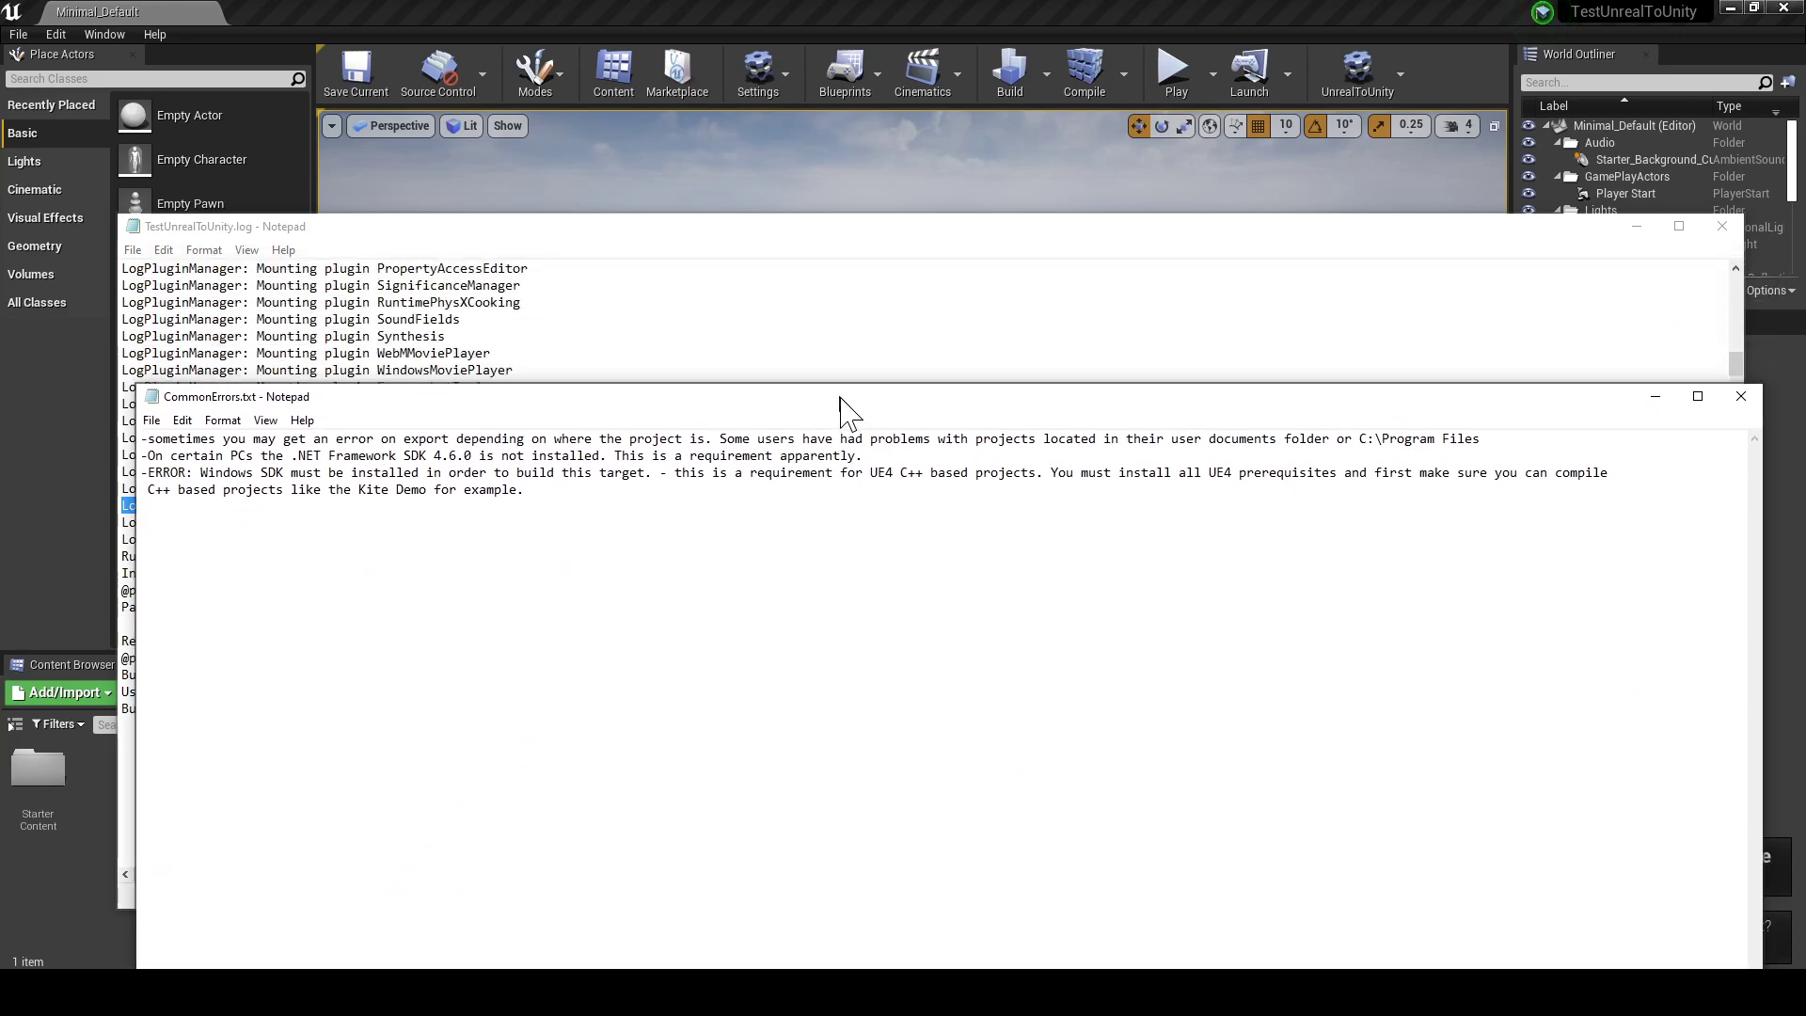
left_click_drag(525, 491, 353, 474)
left_click(353, 473)
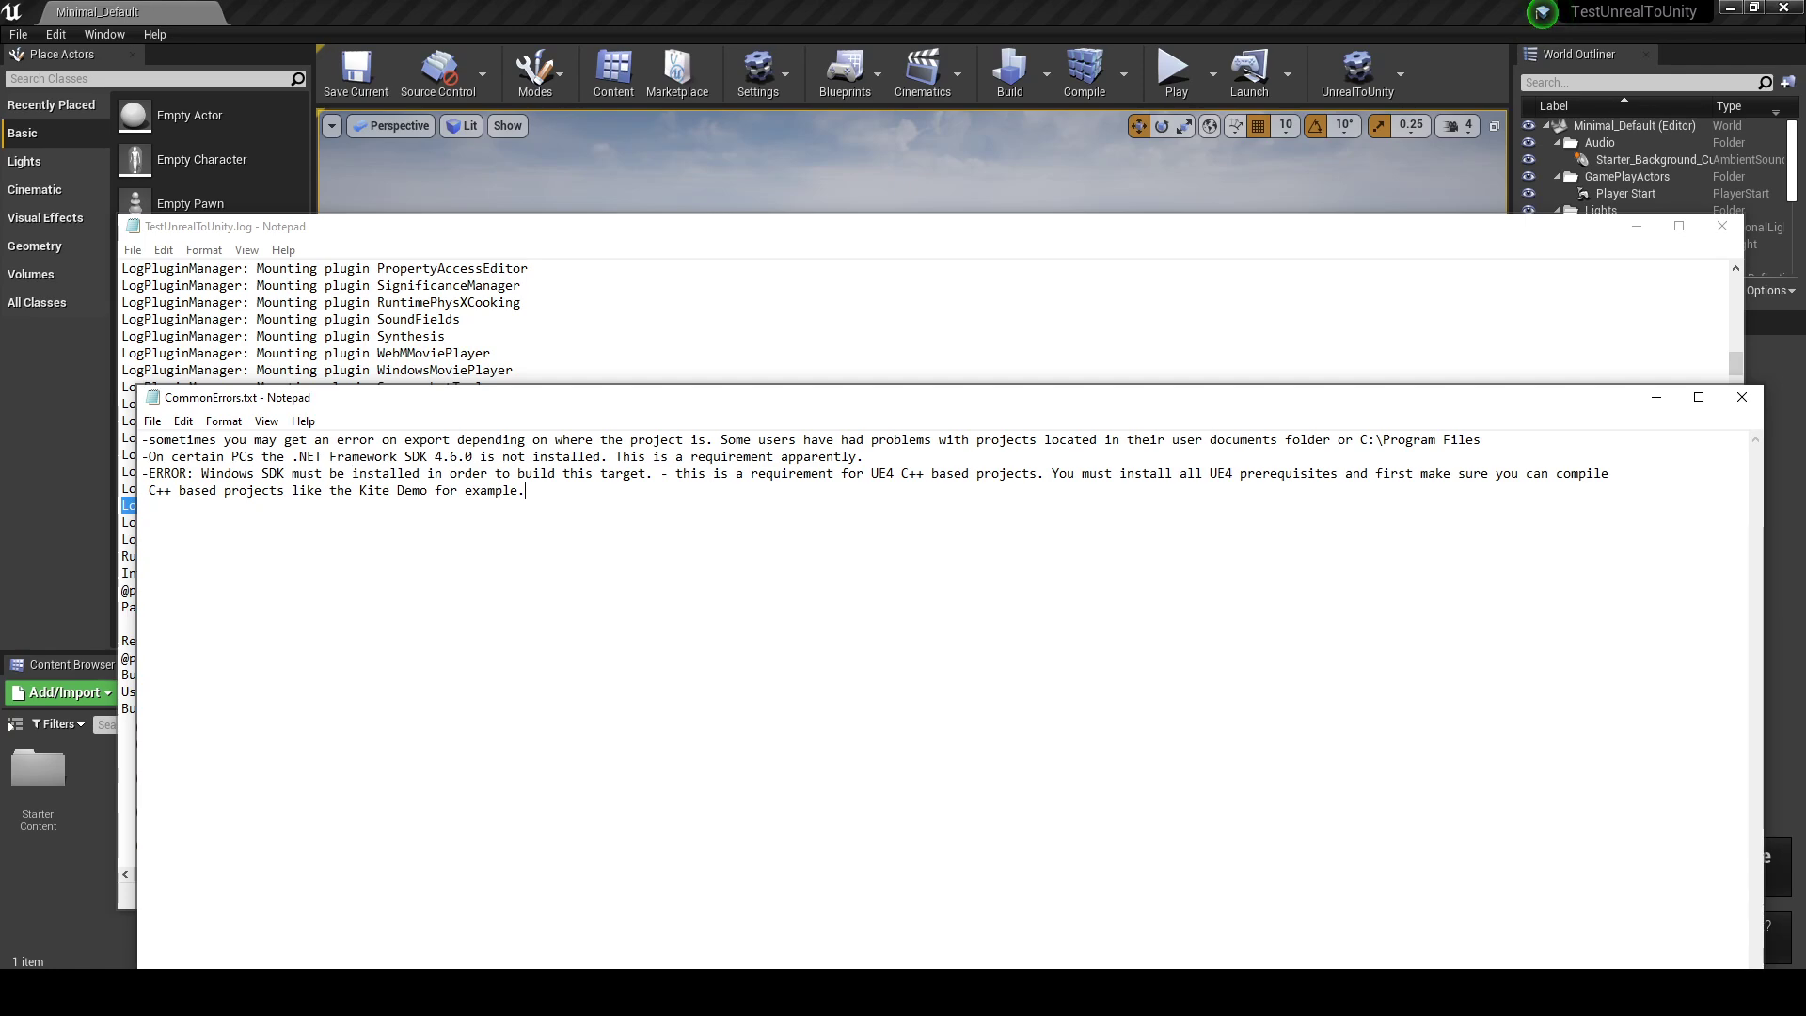
left_click_drag(952, 398, 961, 530)
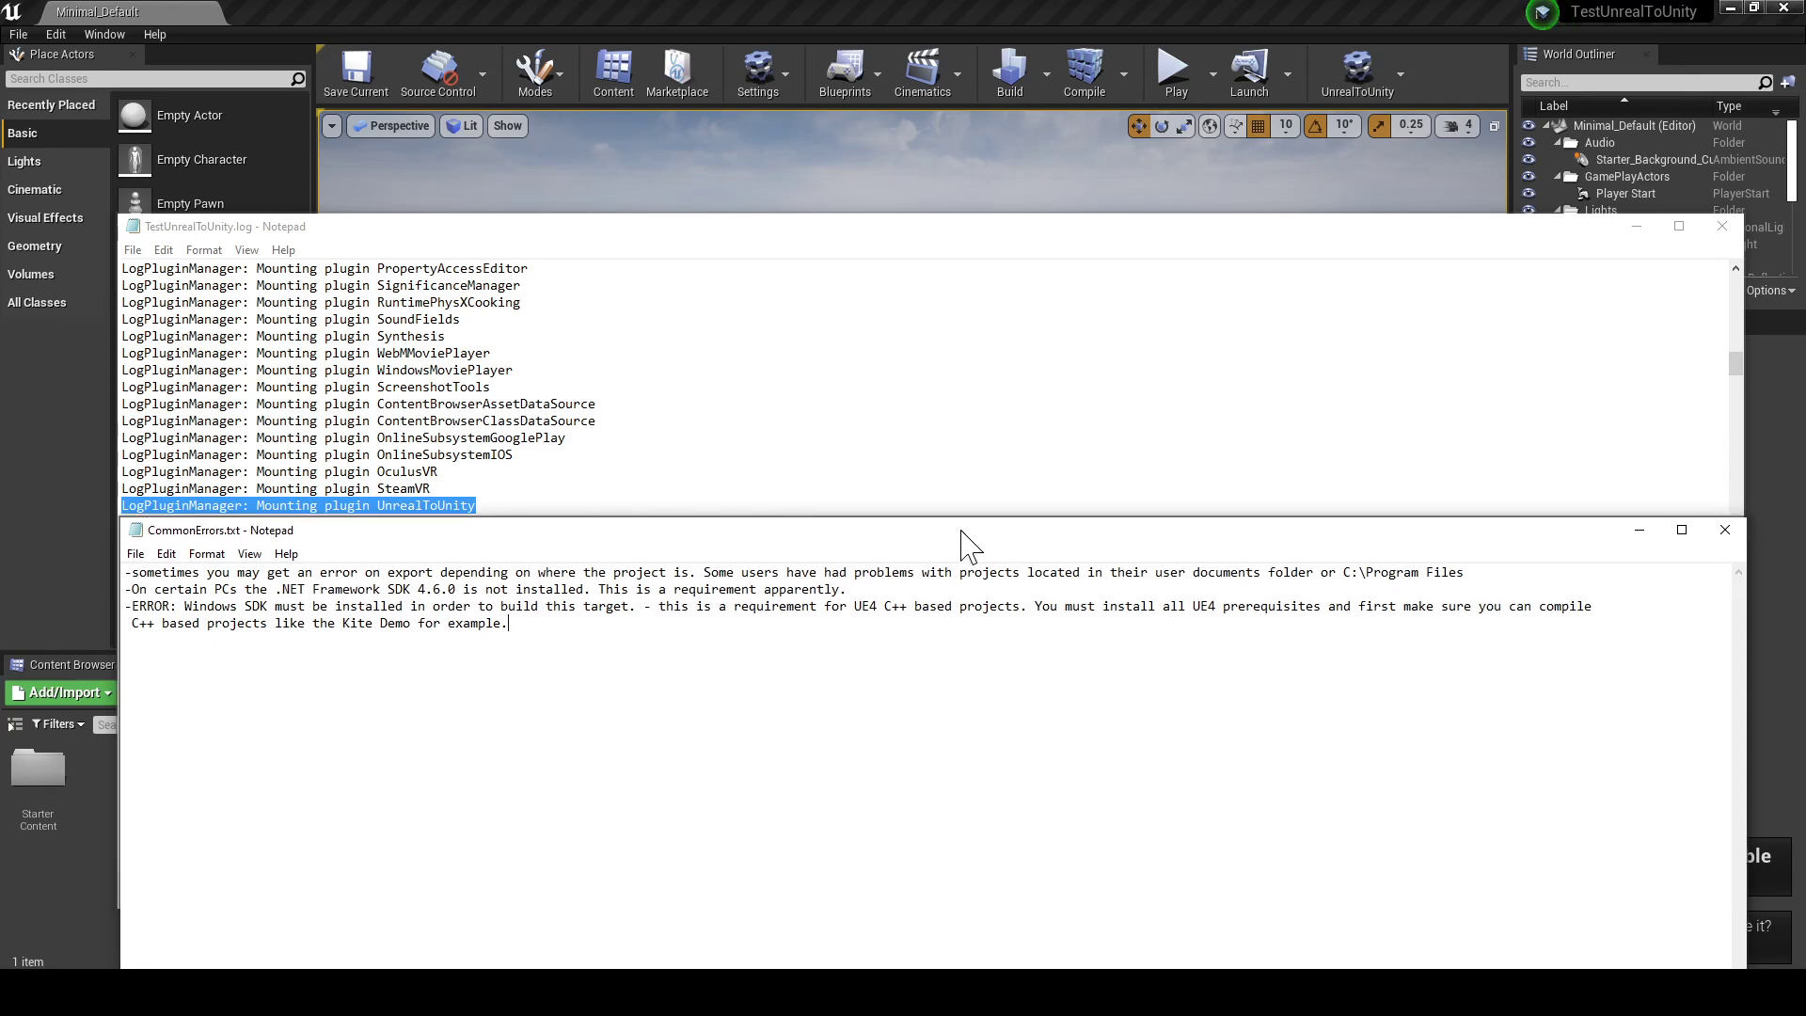
left_click(1731, 535)
Return to Unreal Editor and run UnrealToUnity's Export as OBJs on the chairs-and-table scene
left_click(1641, 230)
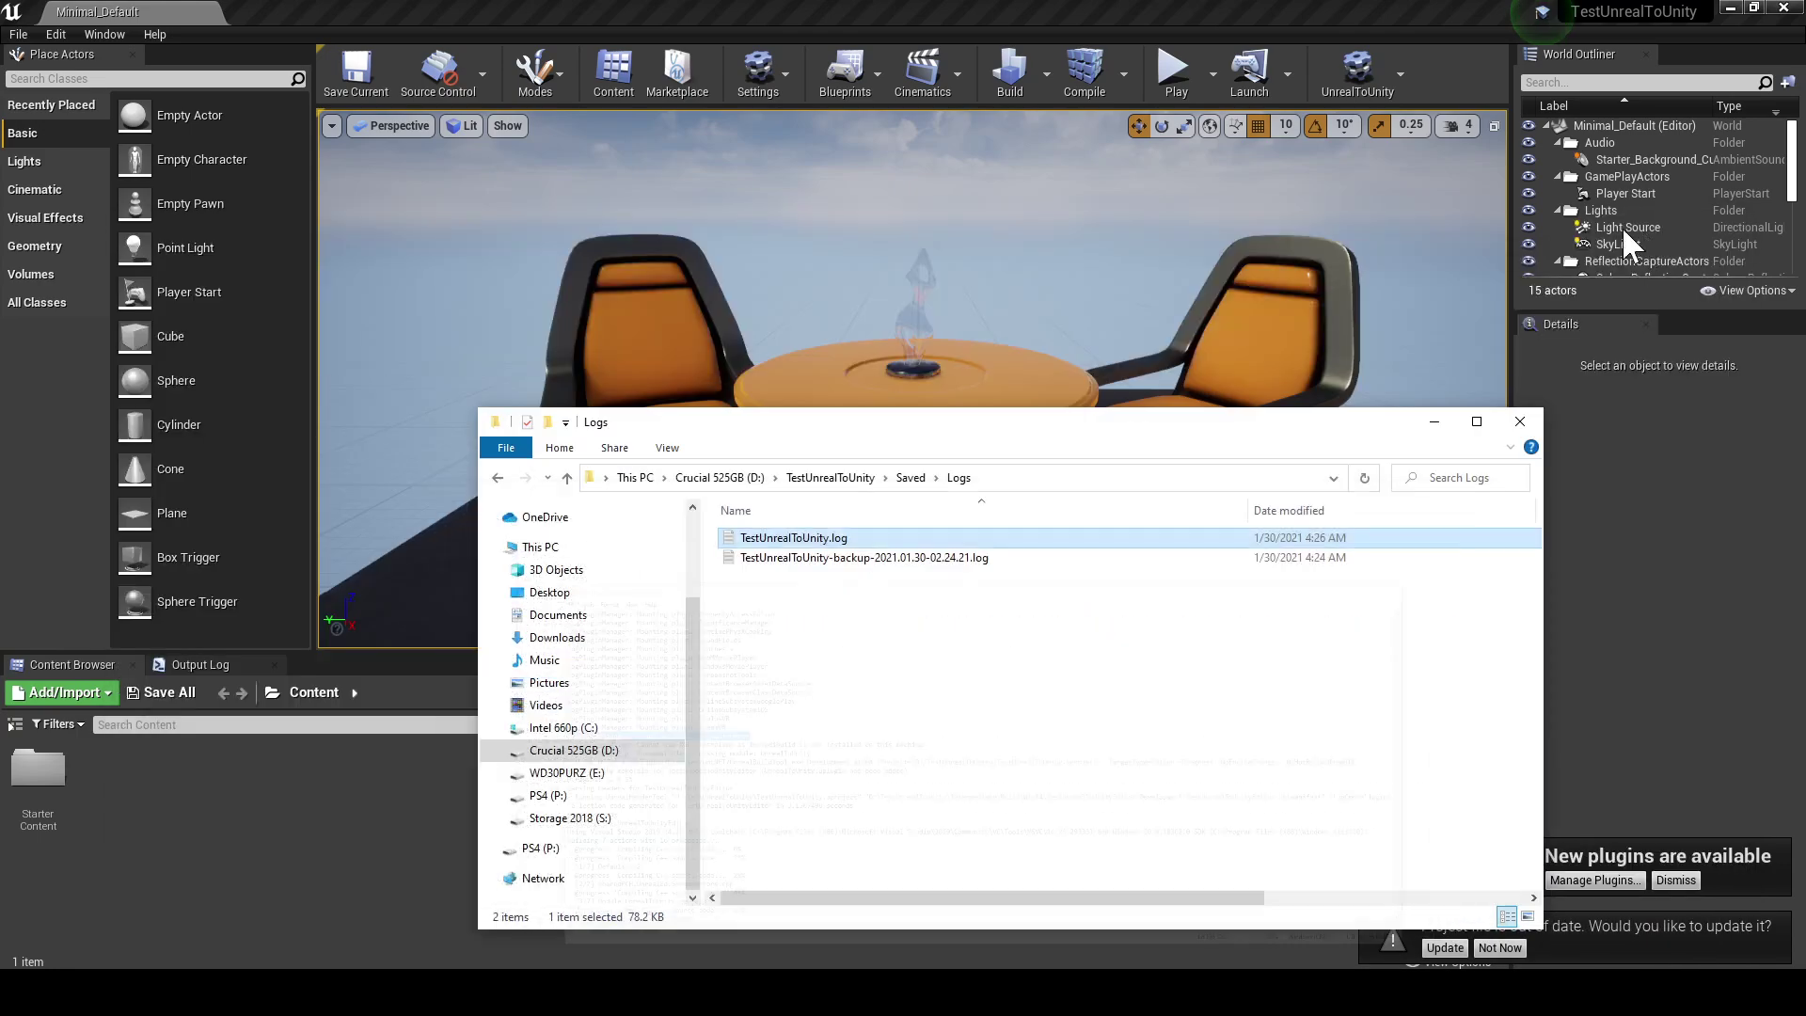
left_click(1312, 17)
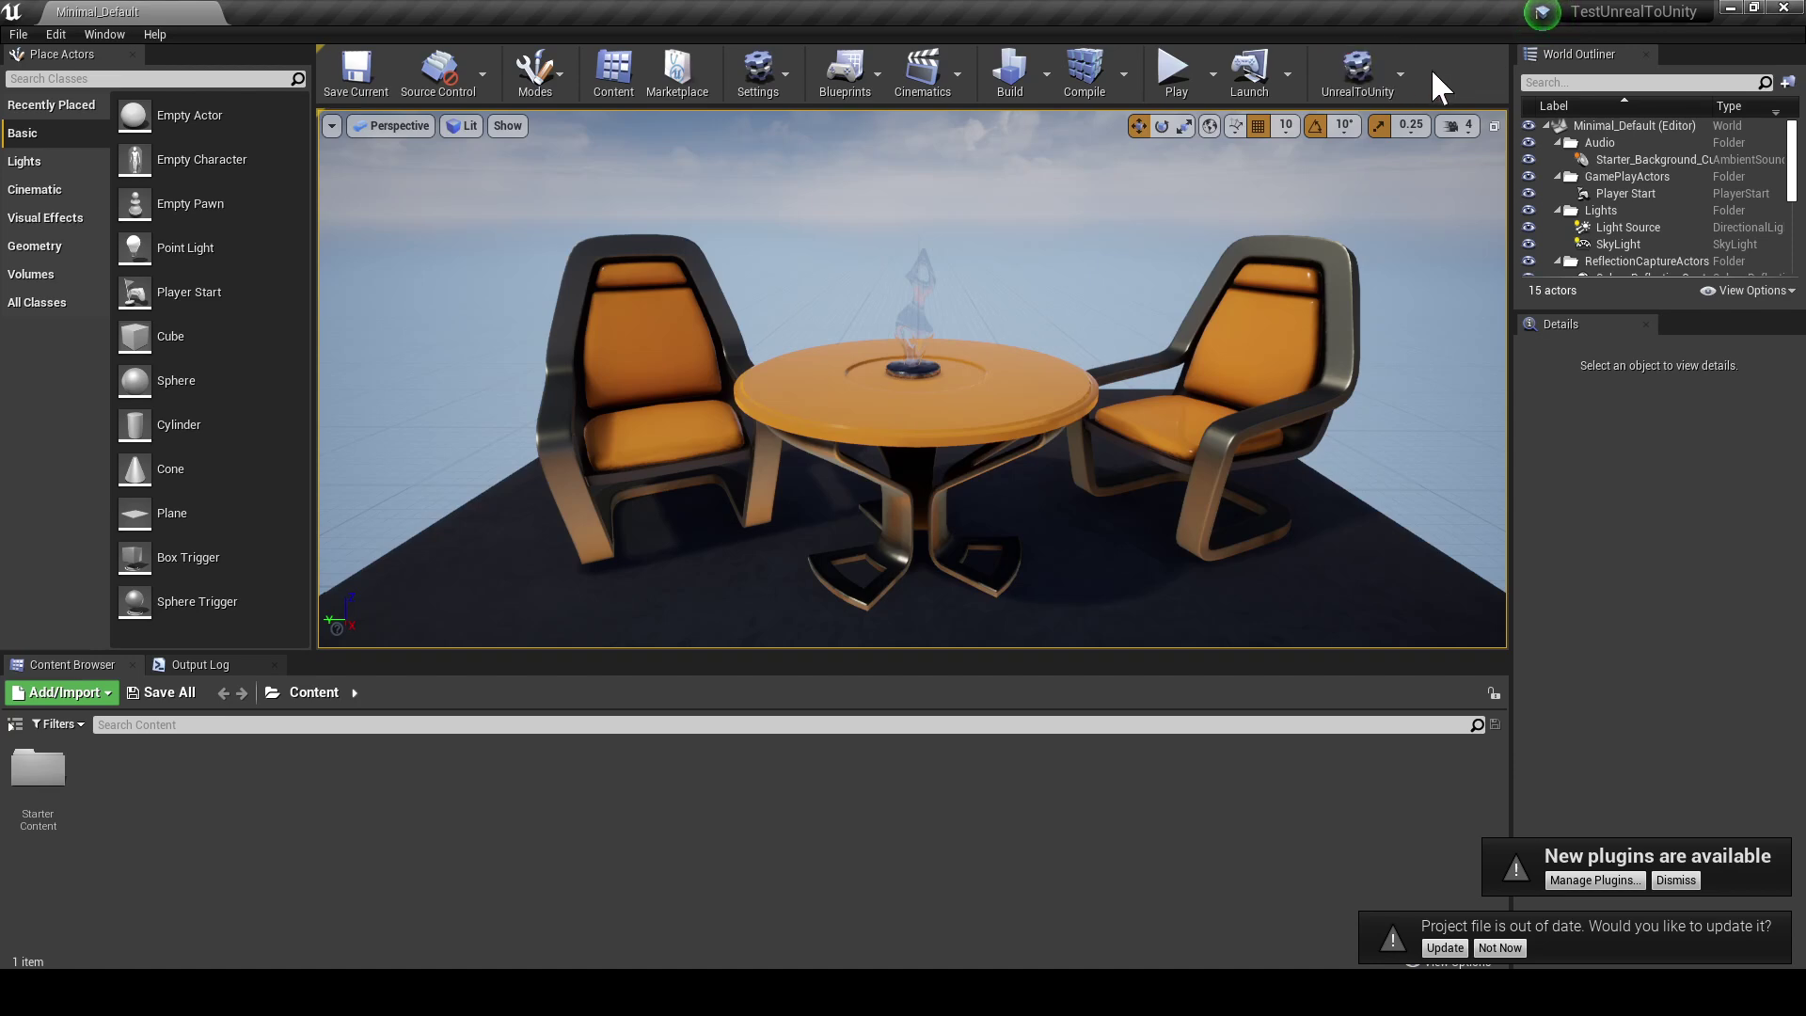
left_click(1400, 73)
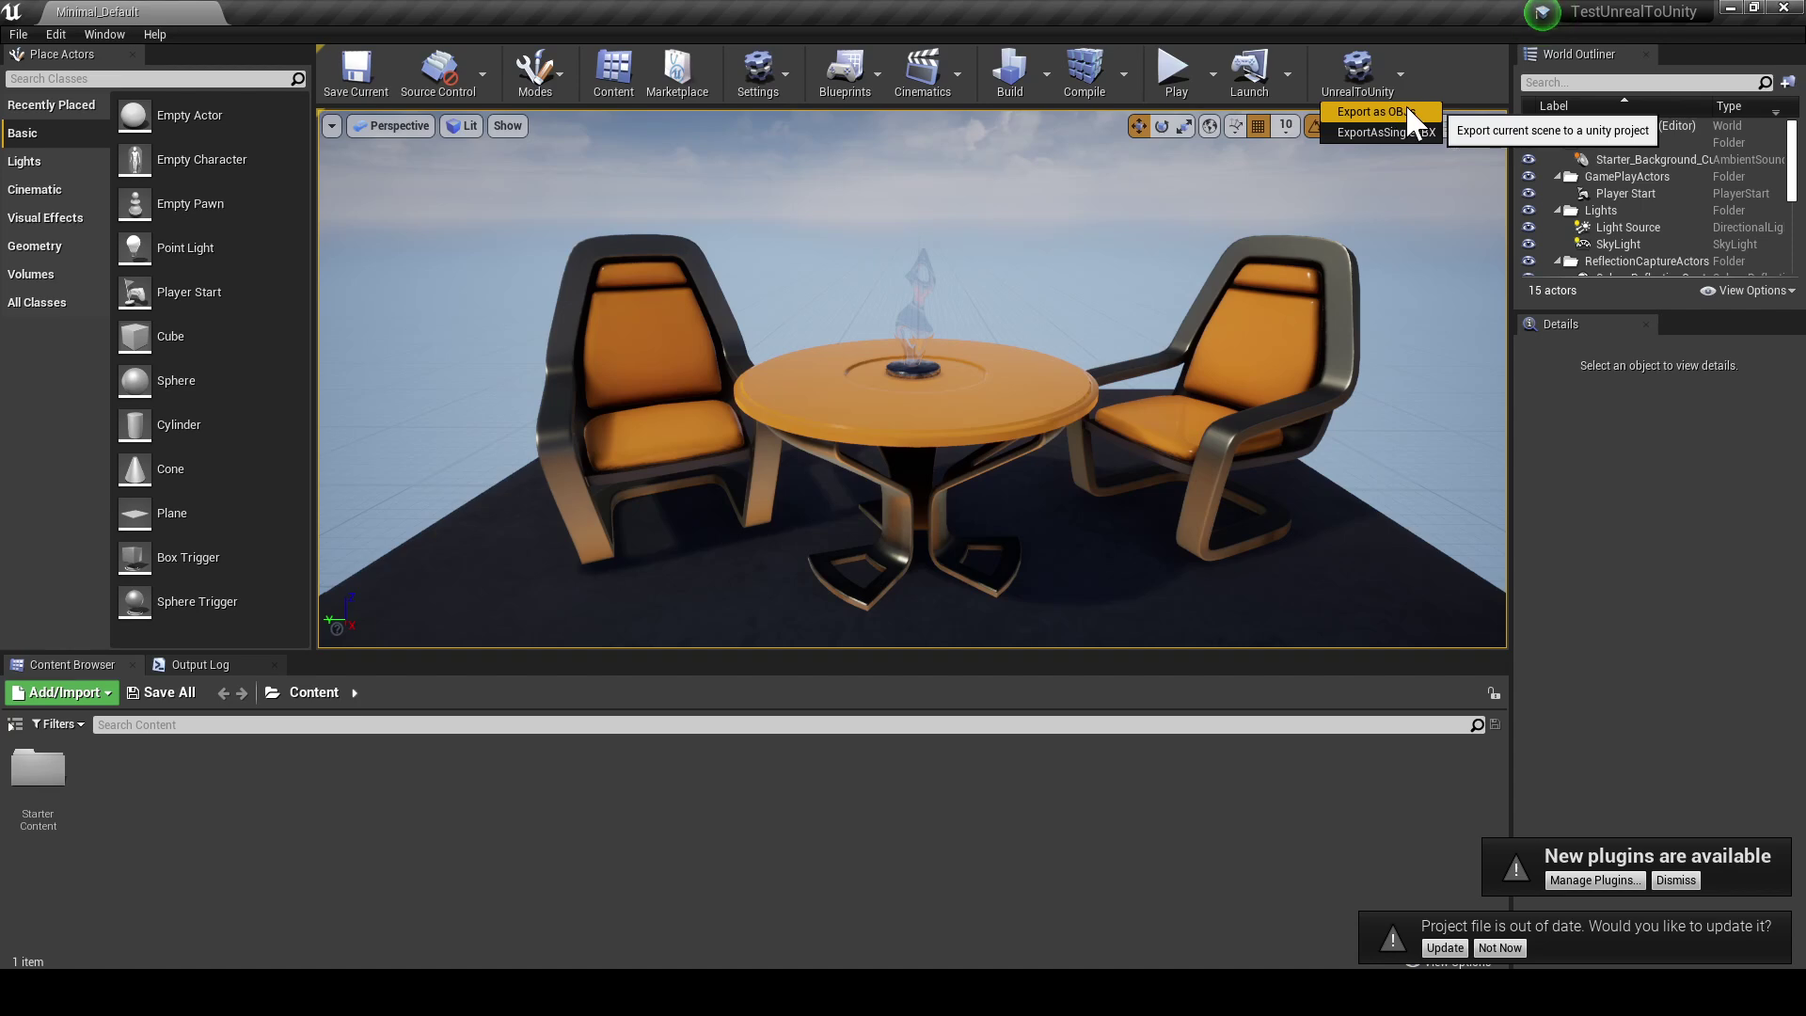
left_click(1395, 111)
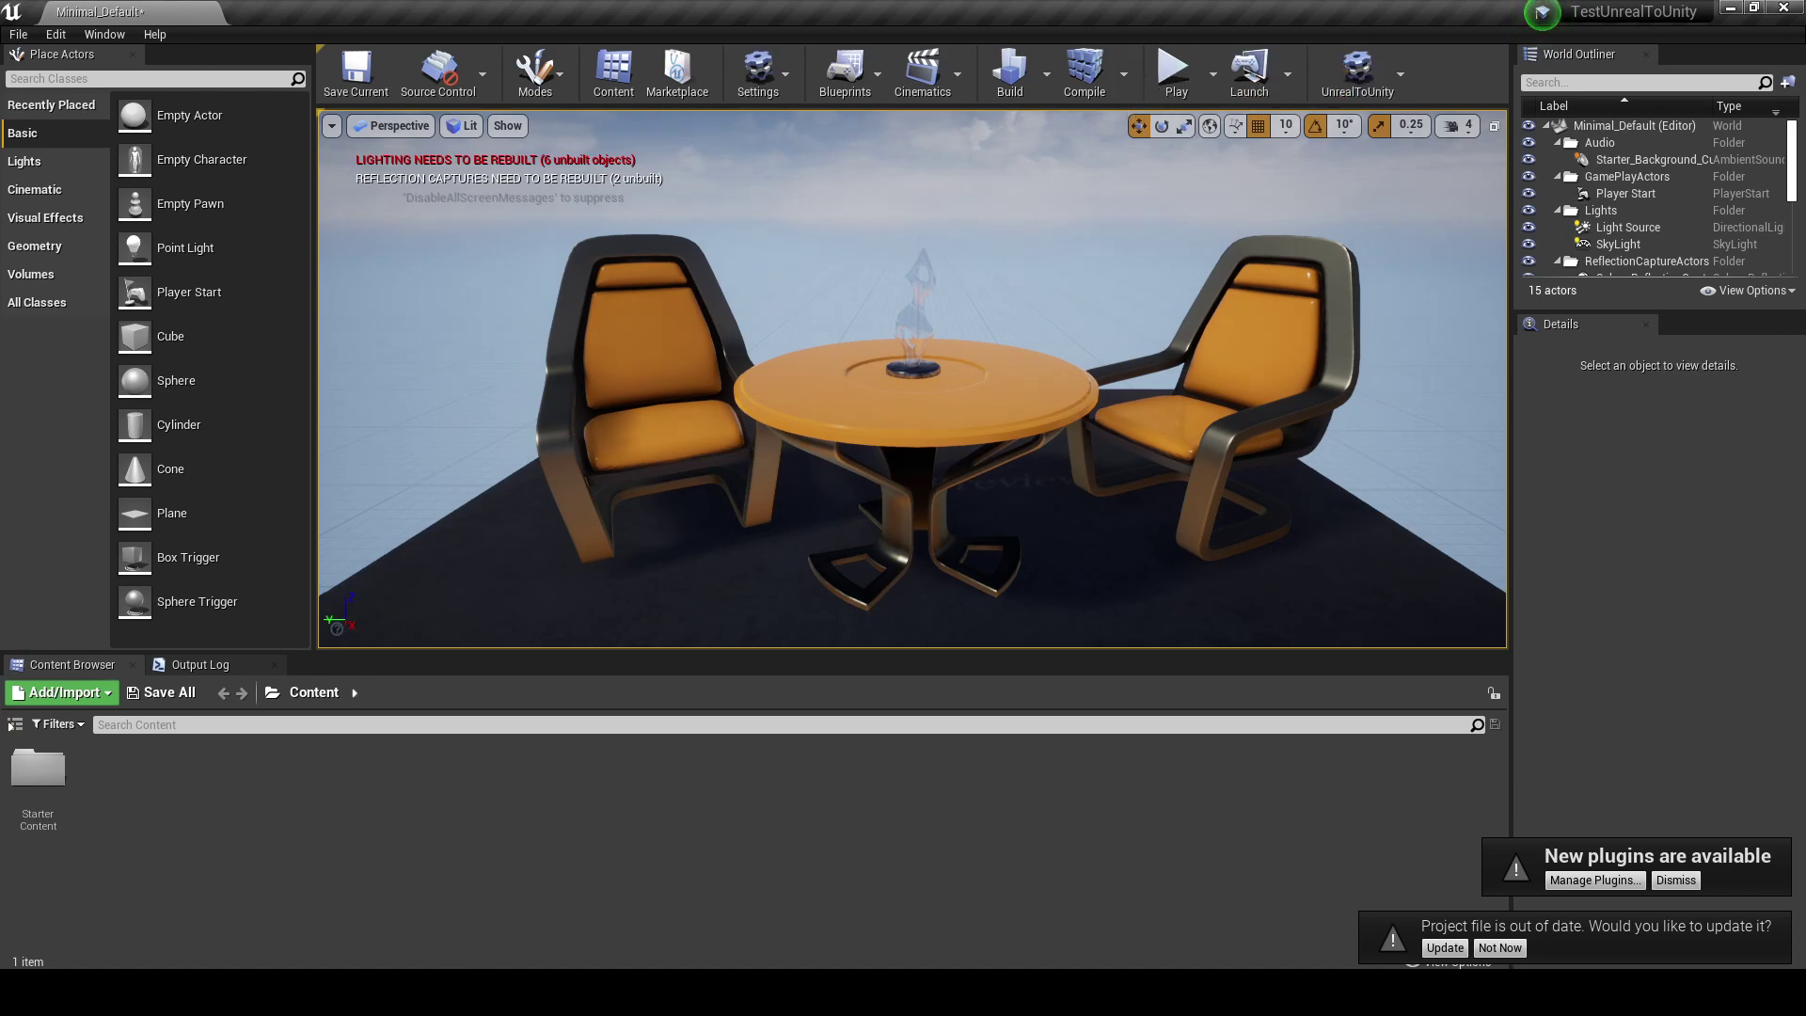
Browse to C:\UnrealToUnity on the Intel 660p drive in File Explorer, then switch to Unity Hub
left_click(348, 932)
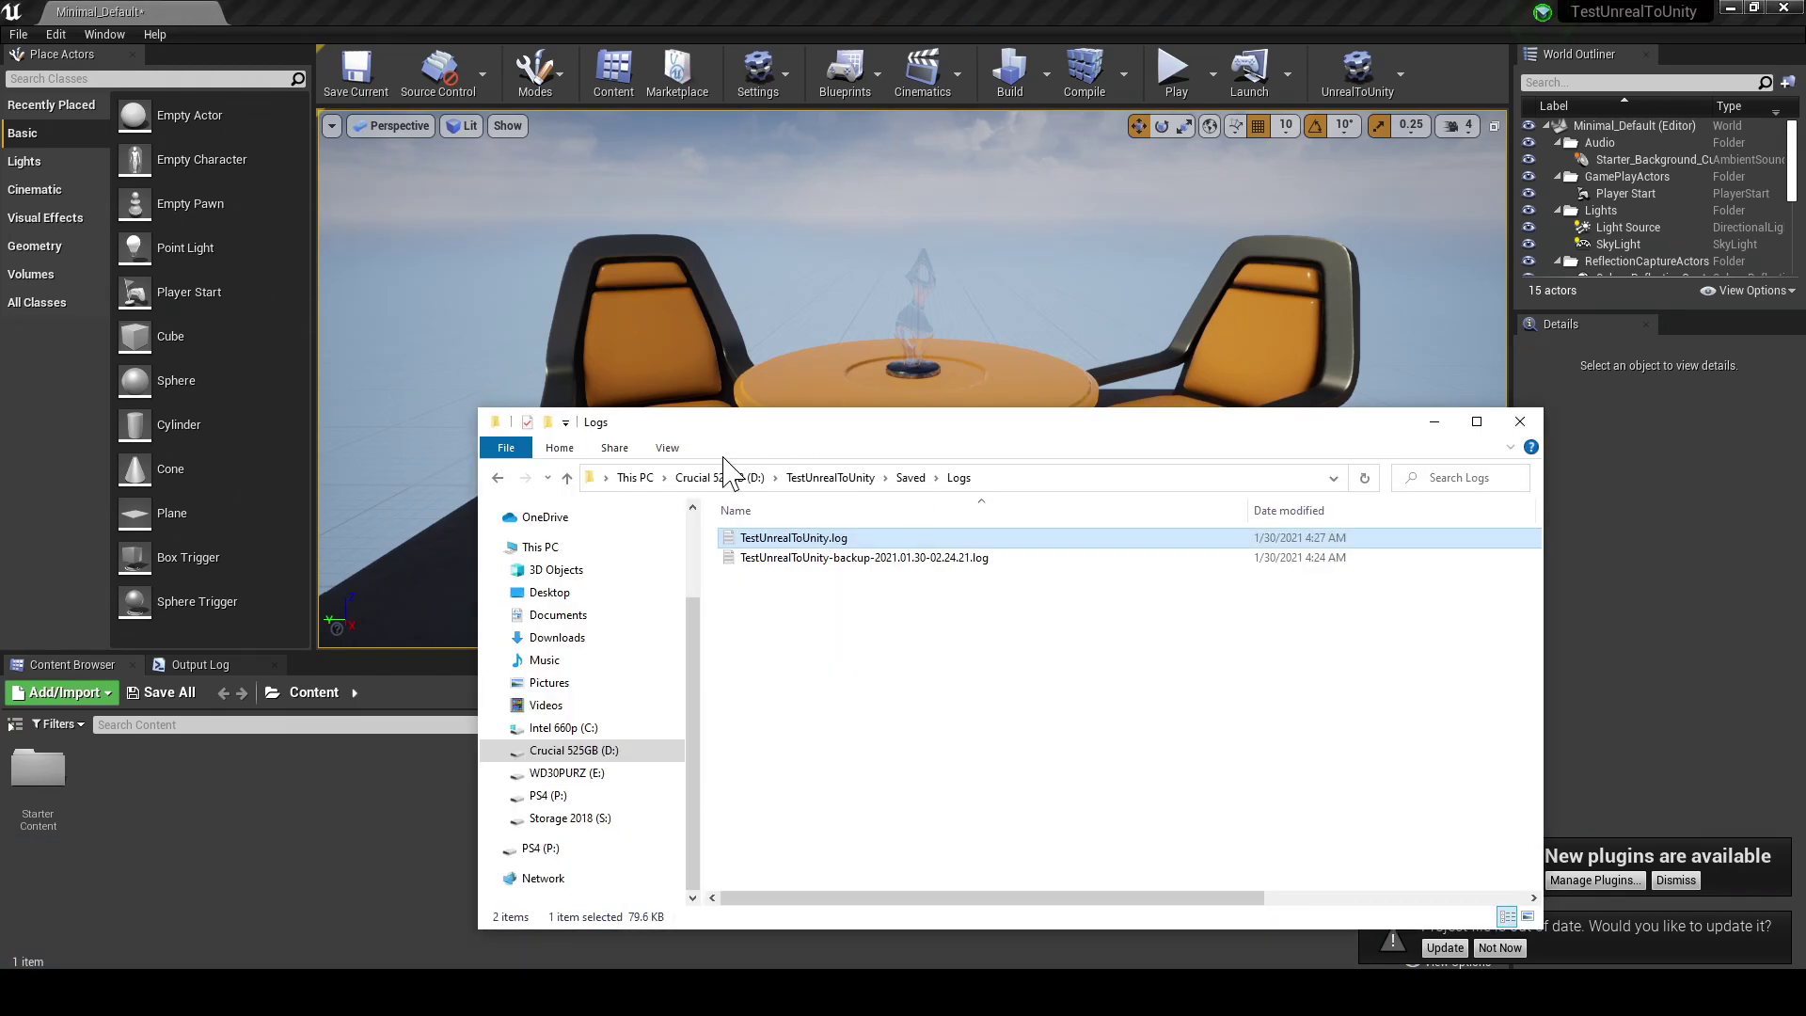
left_click(636, 478)
left_click(871, 744)
double_click(870, 743)
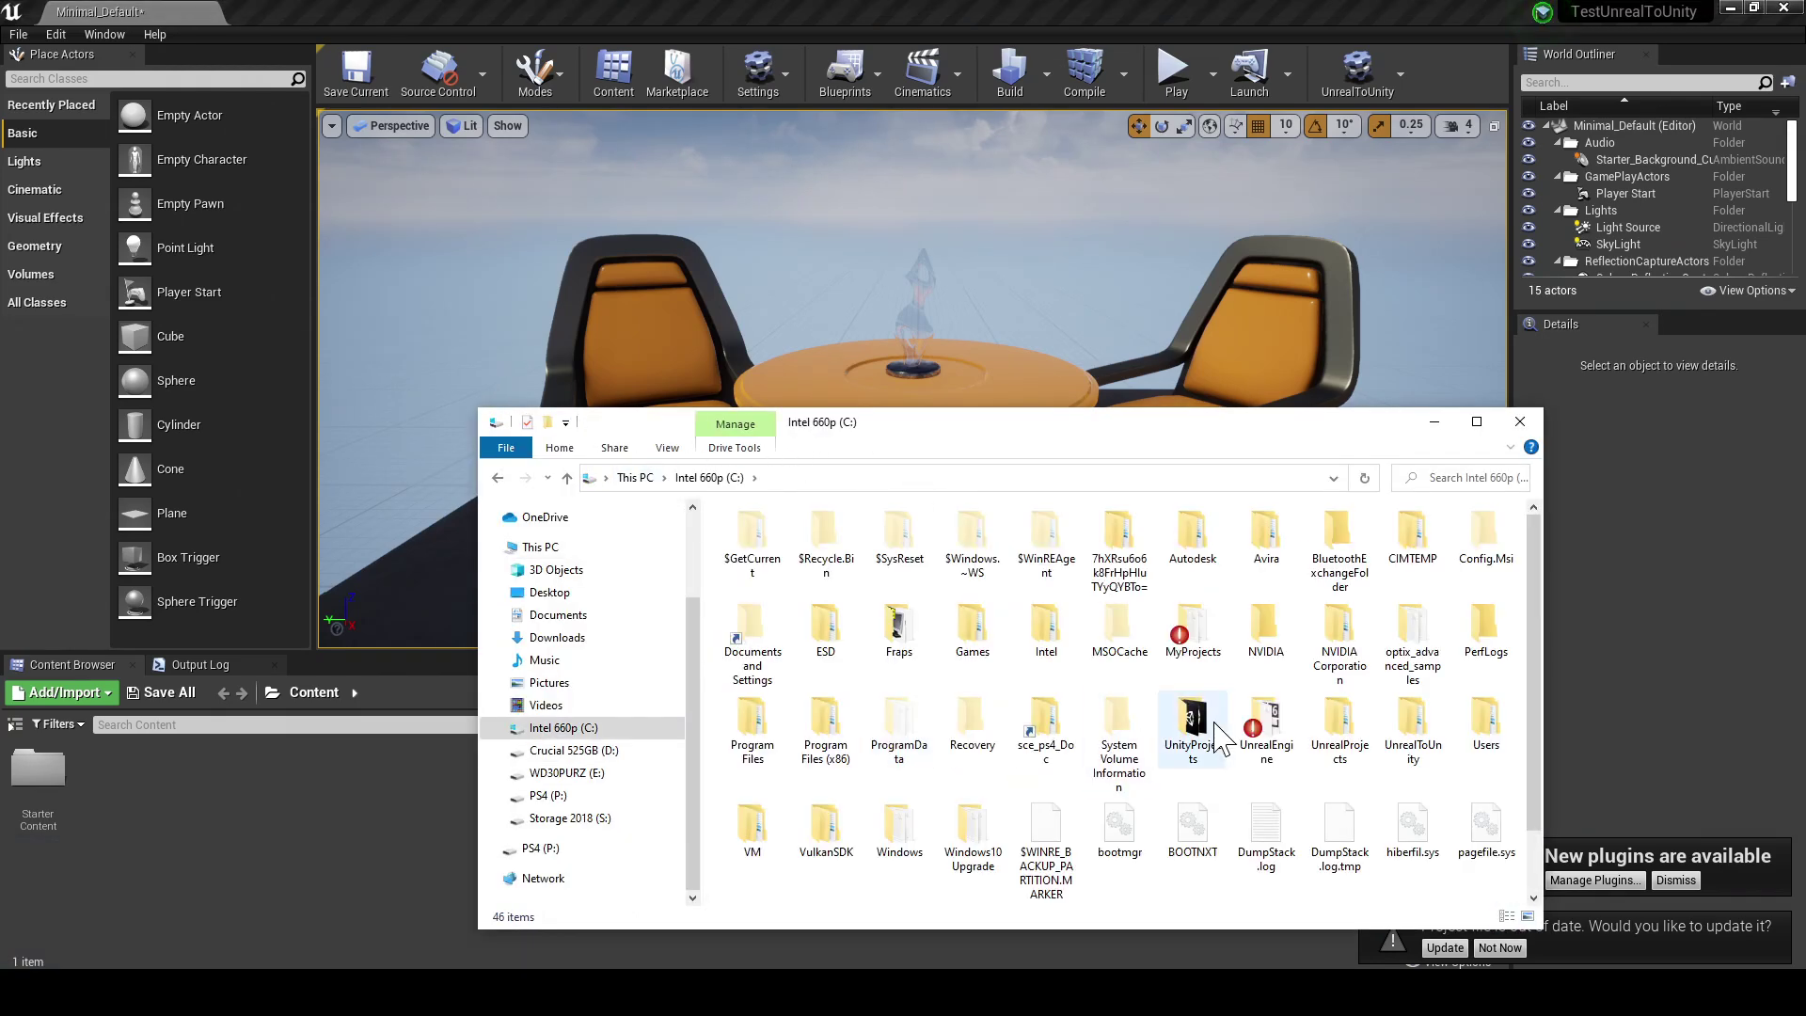
double_click(1388, 732)
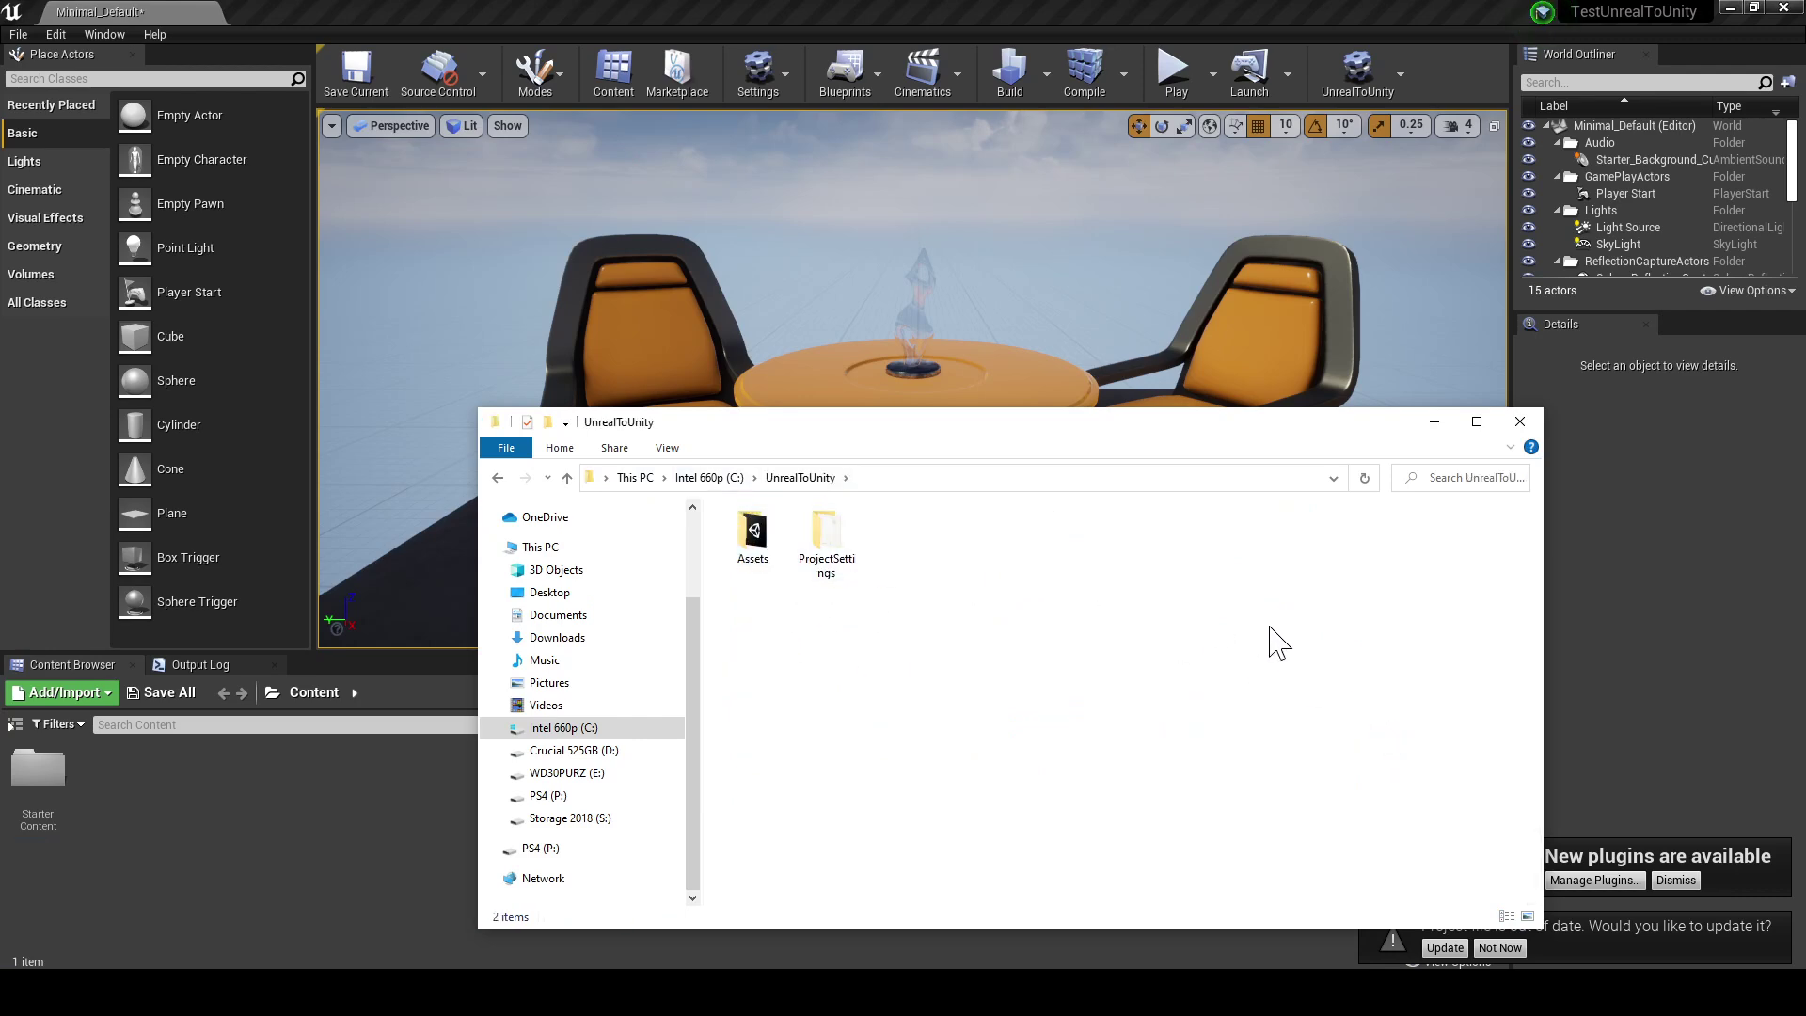
key("alt+Tab")
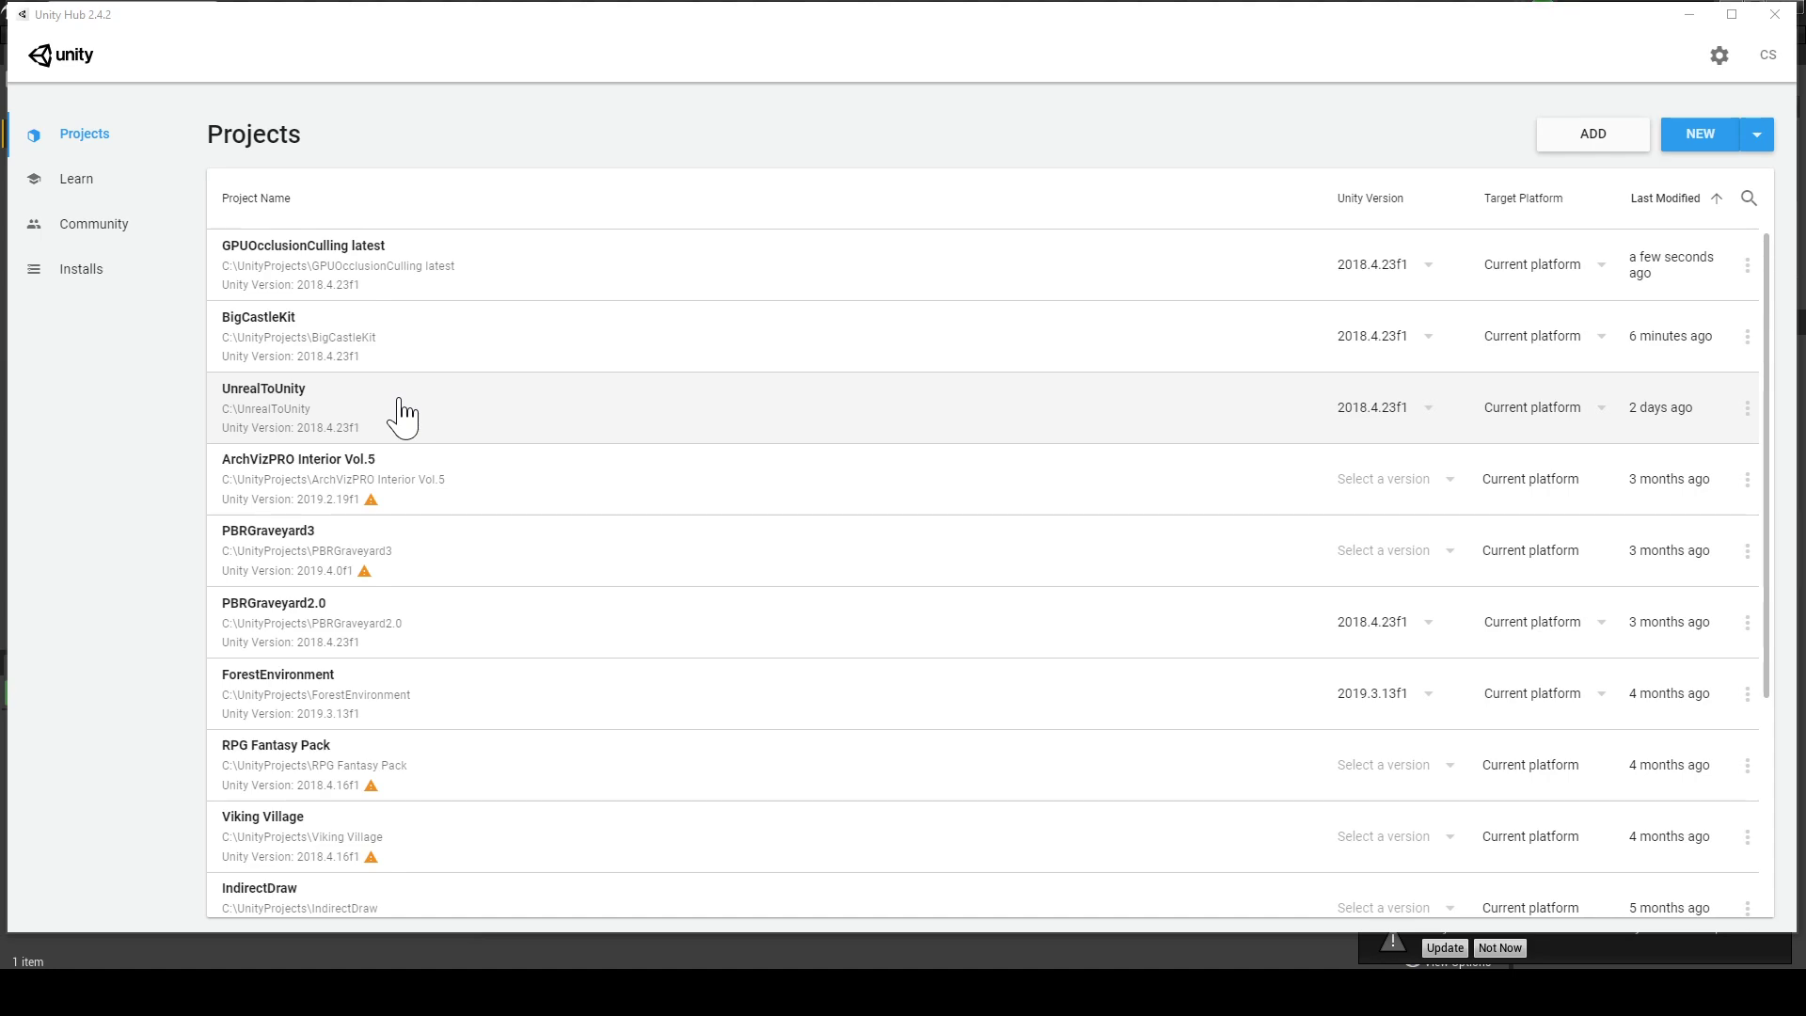
Open the UnrealToUnity project in Unity 2018.4.23f1, continuing past the non-matching editor version warning
left_click(403, 414)
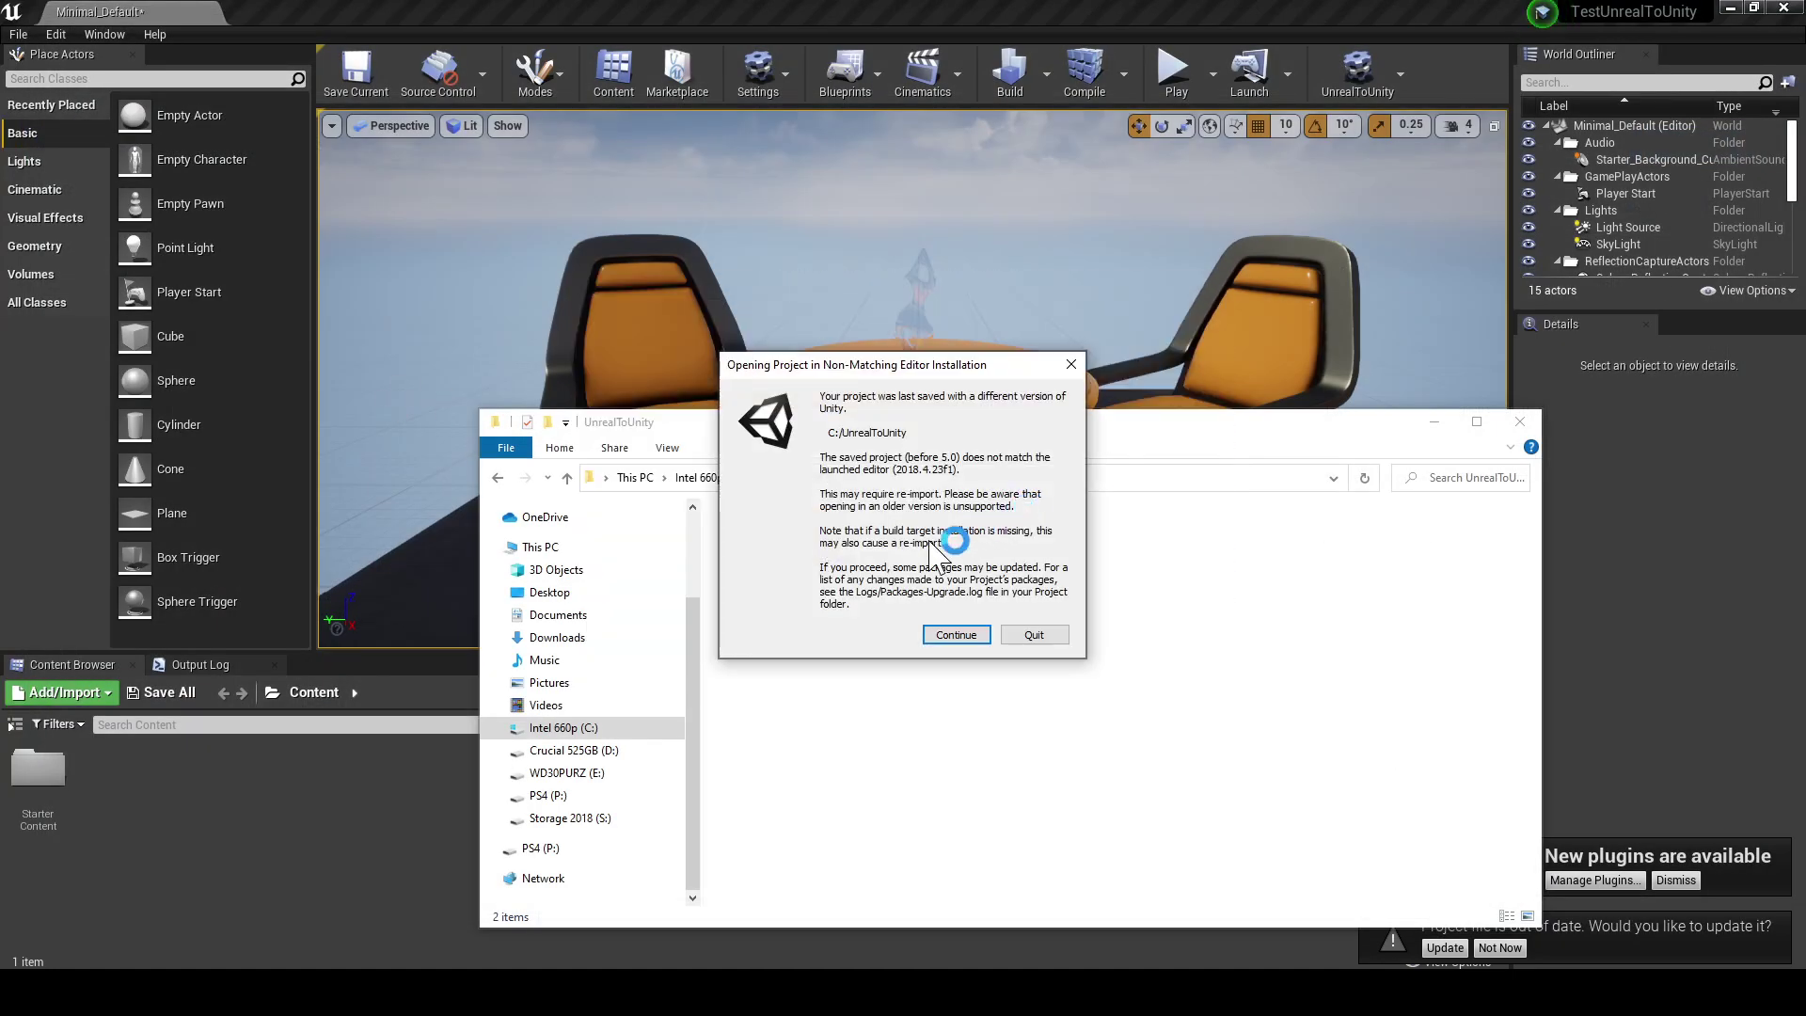
left_click(956, 635)
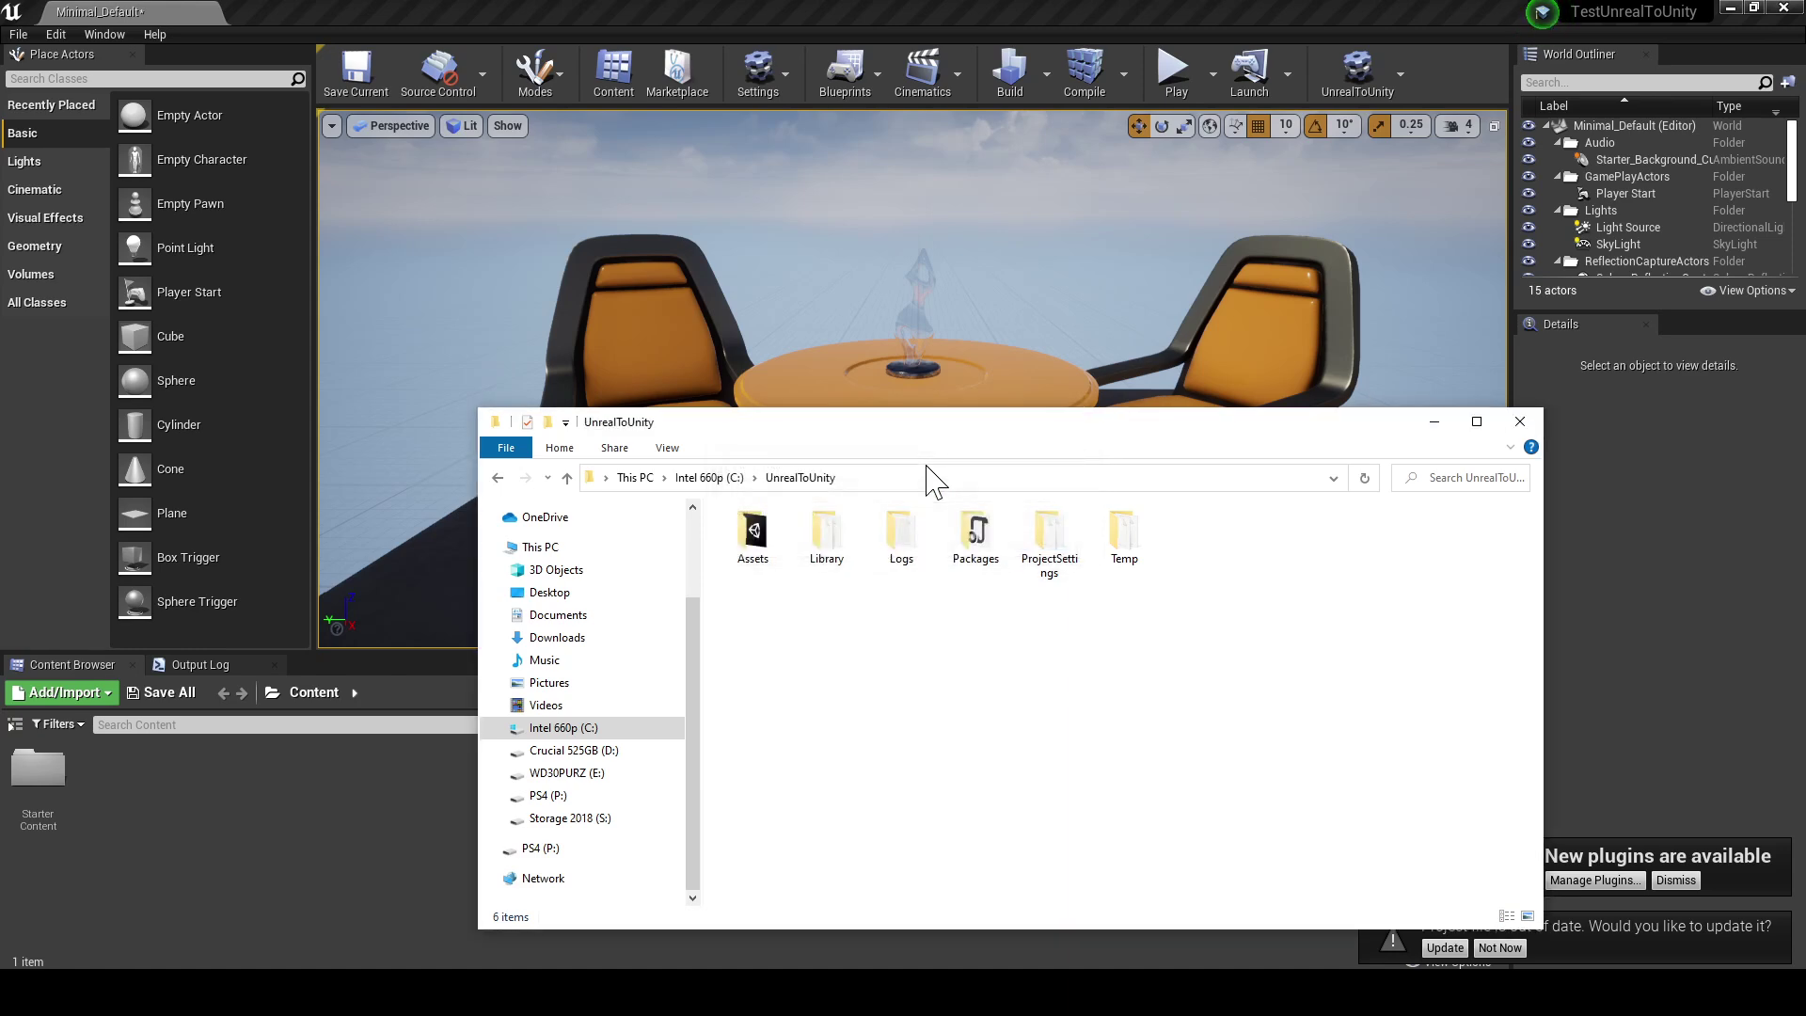
key("ctrl+v")
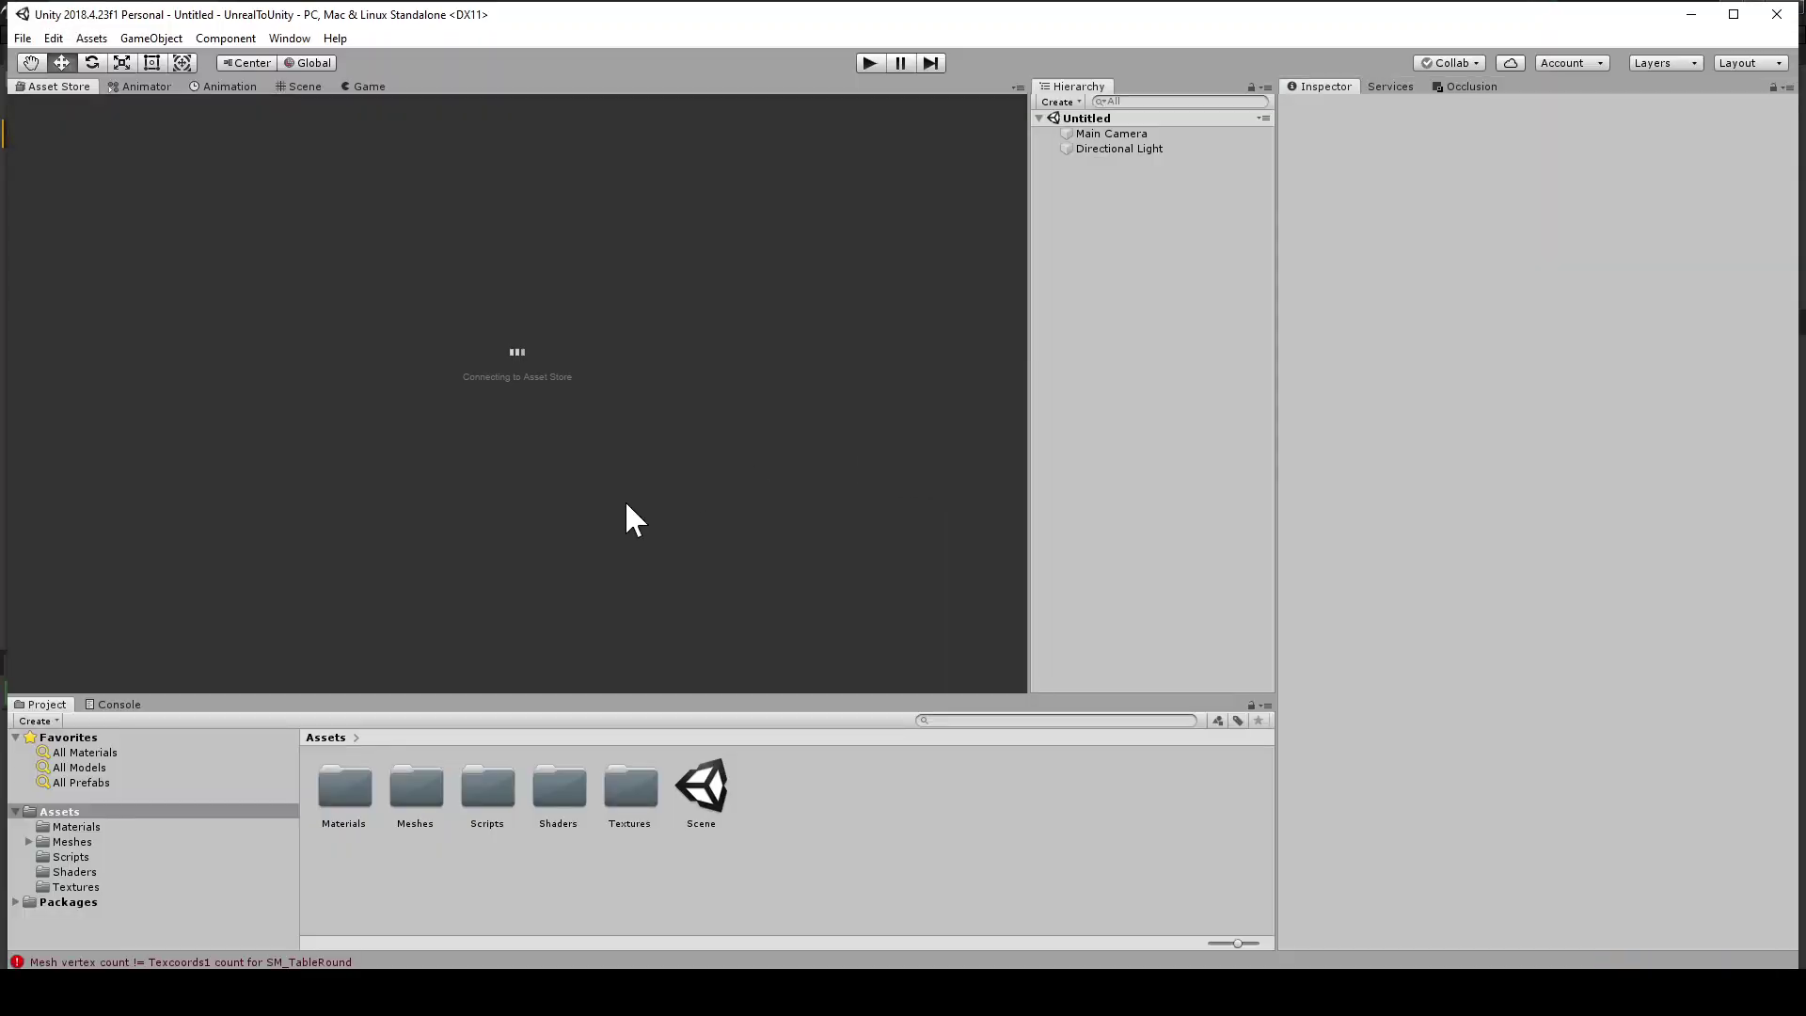
Open Scene.unity from the Project assets and fly the Scene view in toward the chairs and table
left_click(118, 705)
left_click(47, 704)
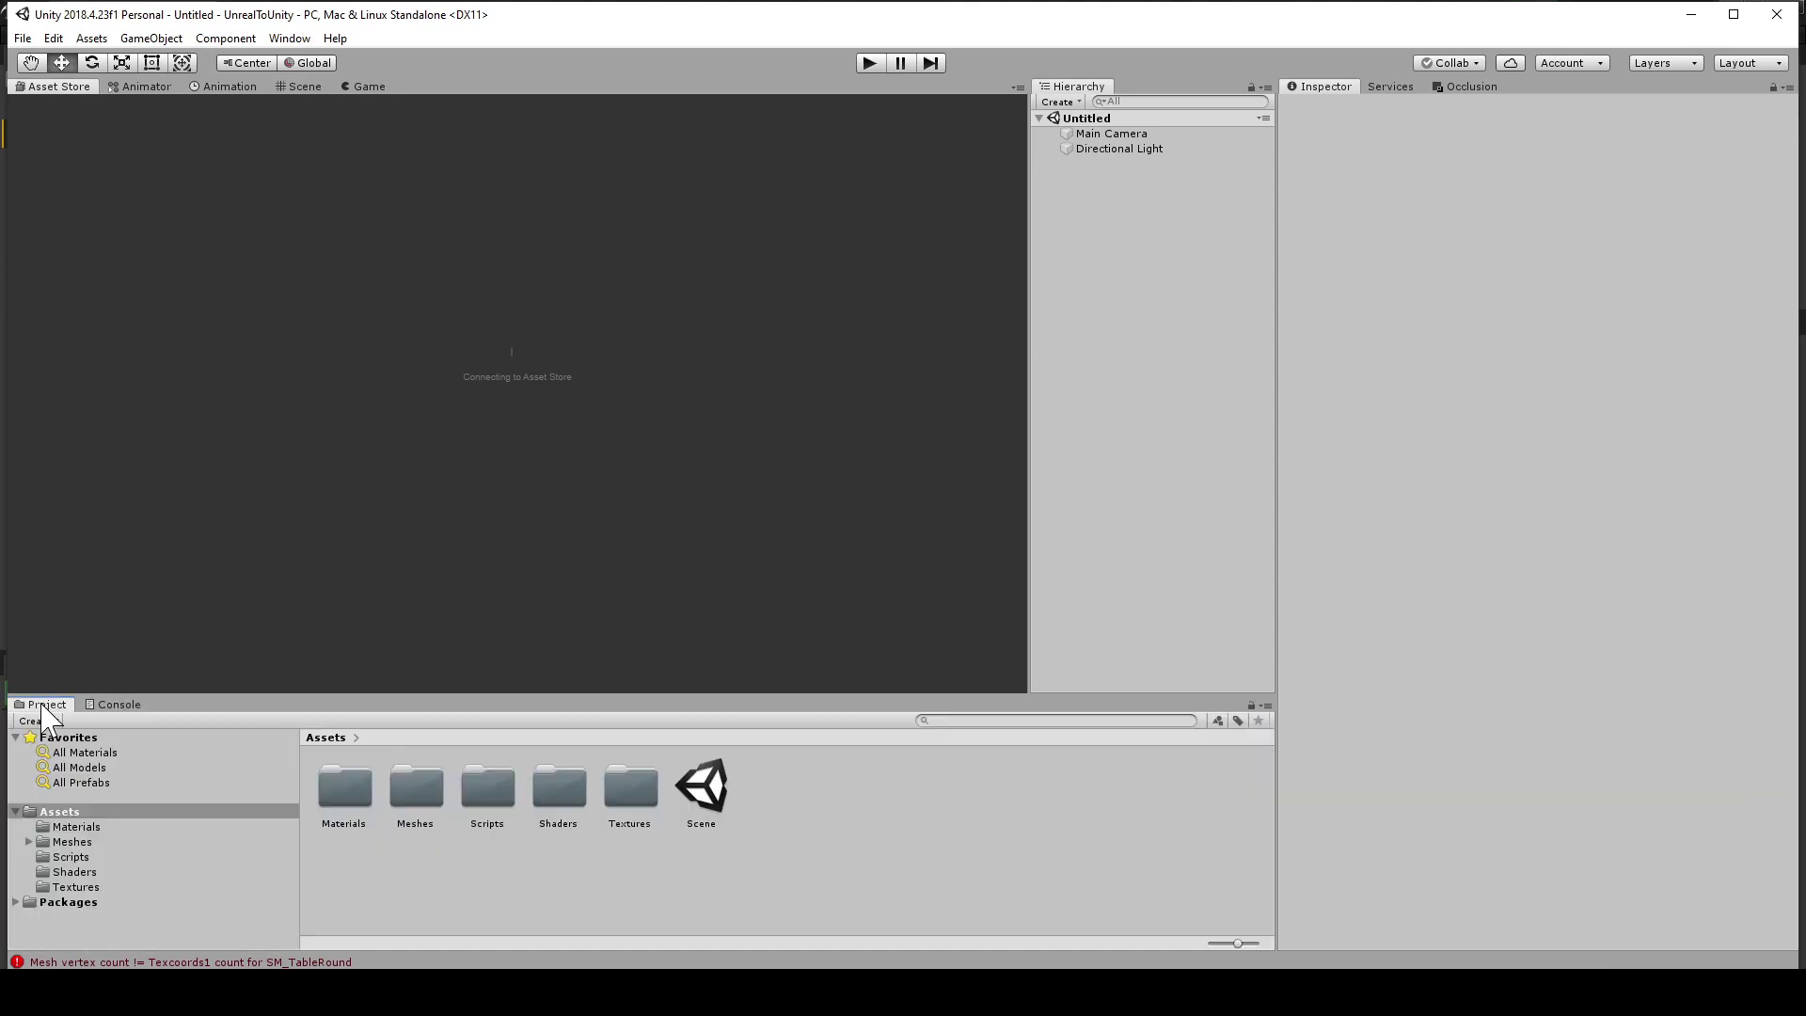
double_click(738, 795)
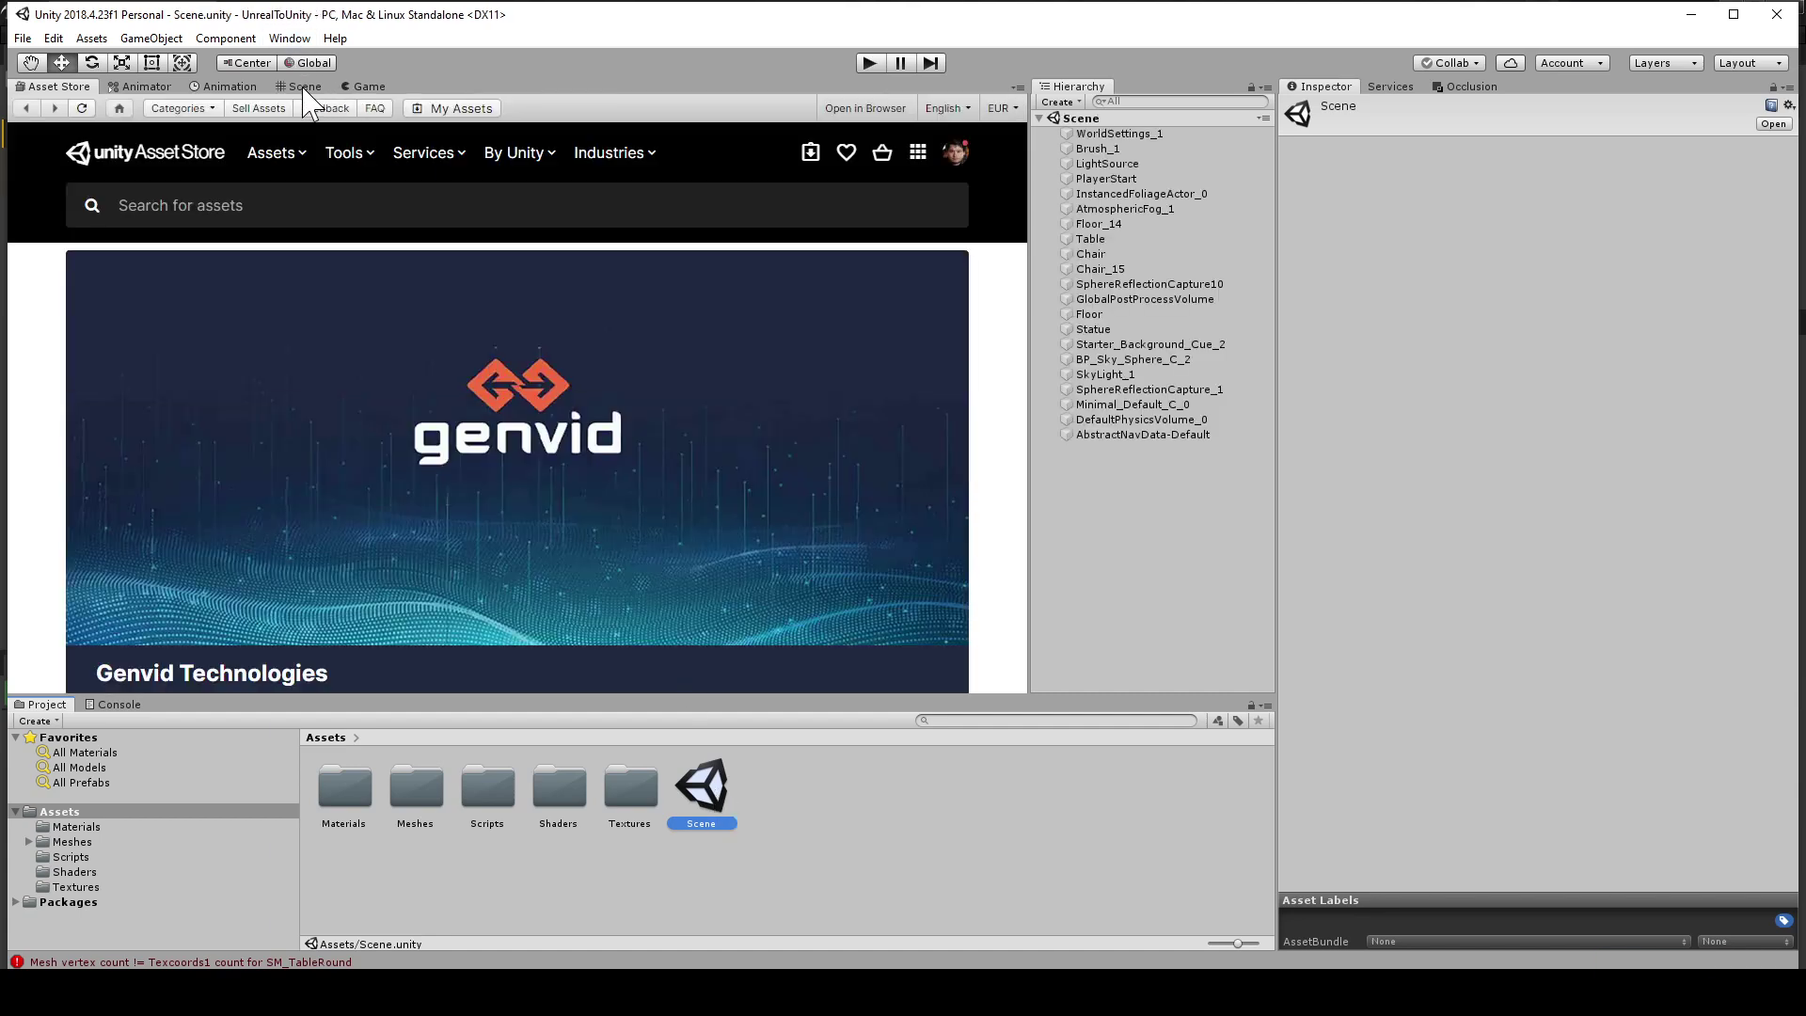
left_click(304, 88)
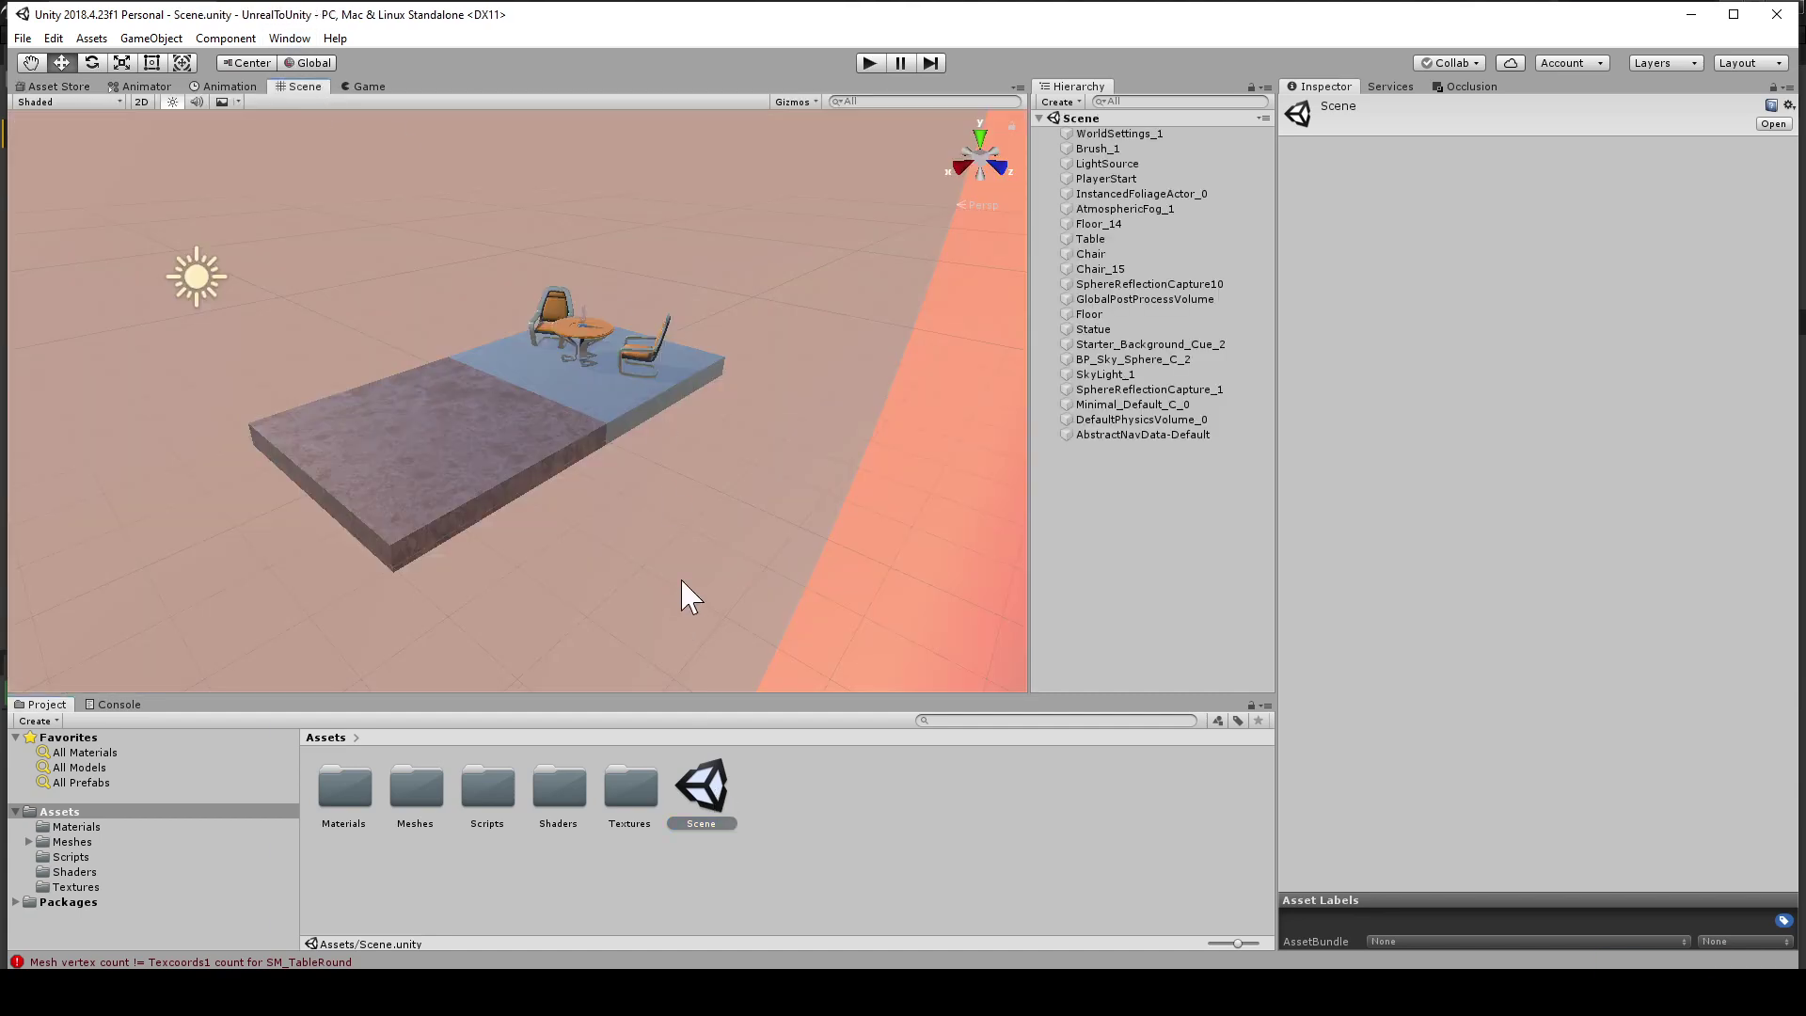
right_click_drag(683, 543, 802, 461)
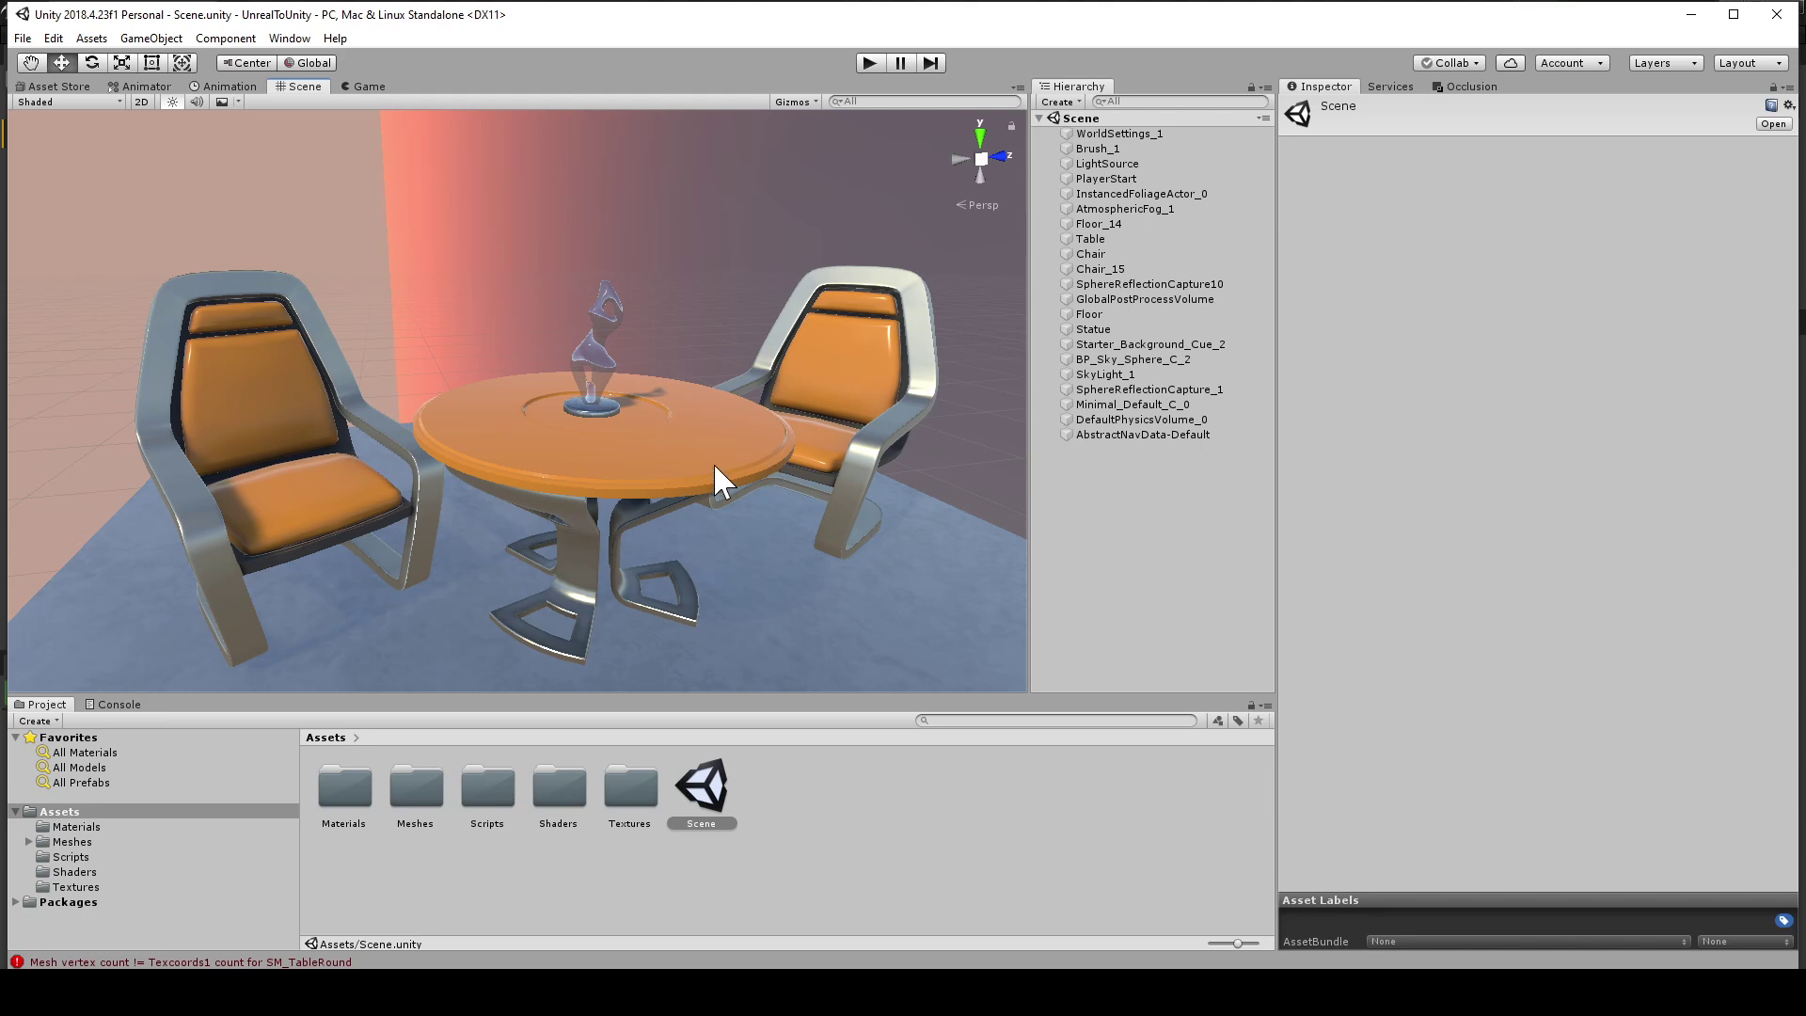
mouse_move(680, 454)
right_mouse_down()
mouse_move(661, 451)
mouse_move(677, 457)
right_mouse_up()
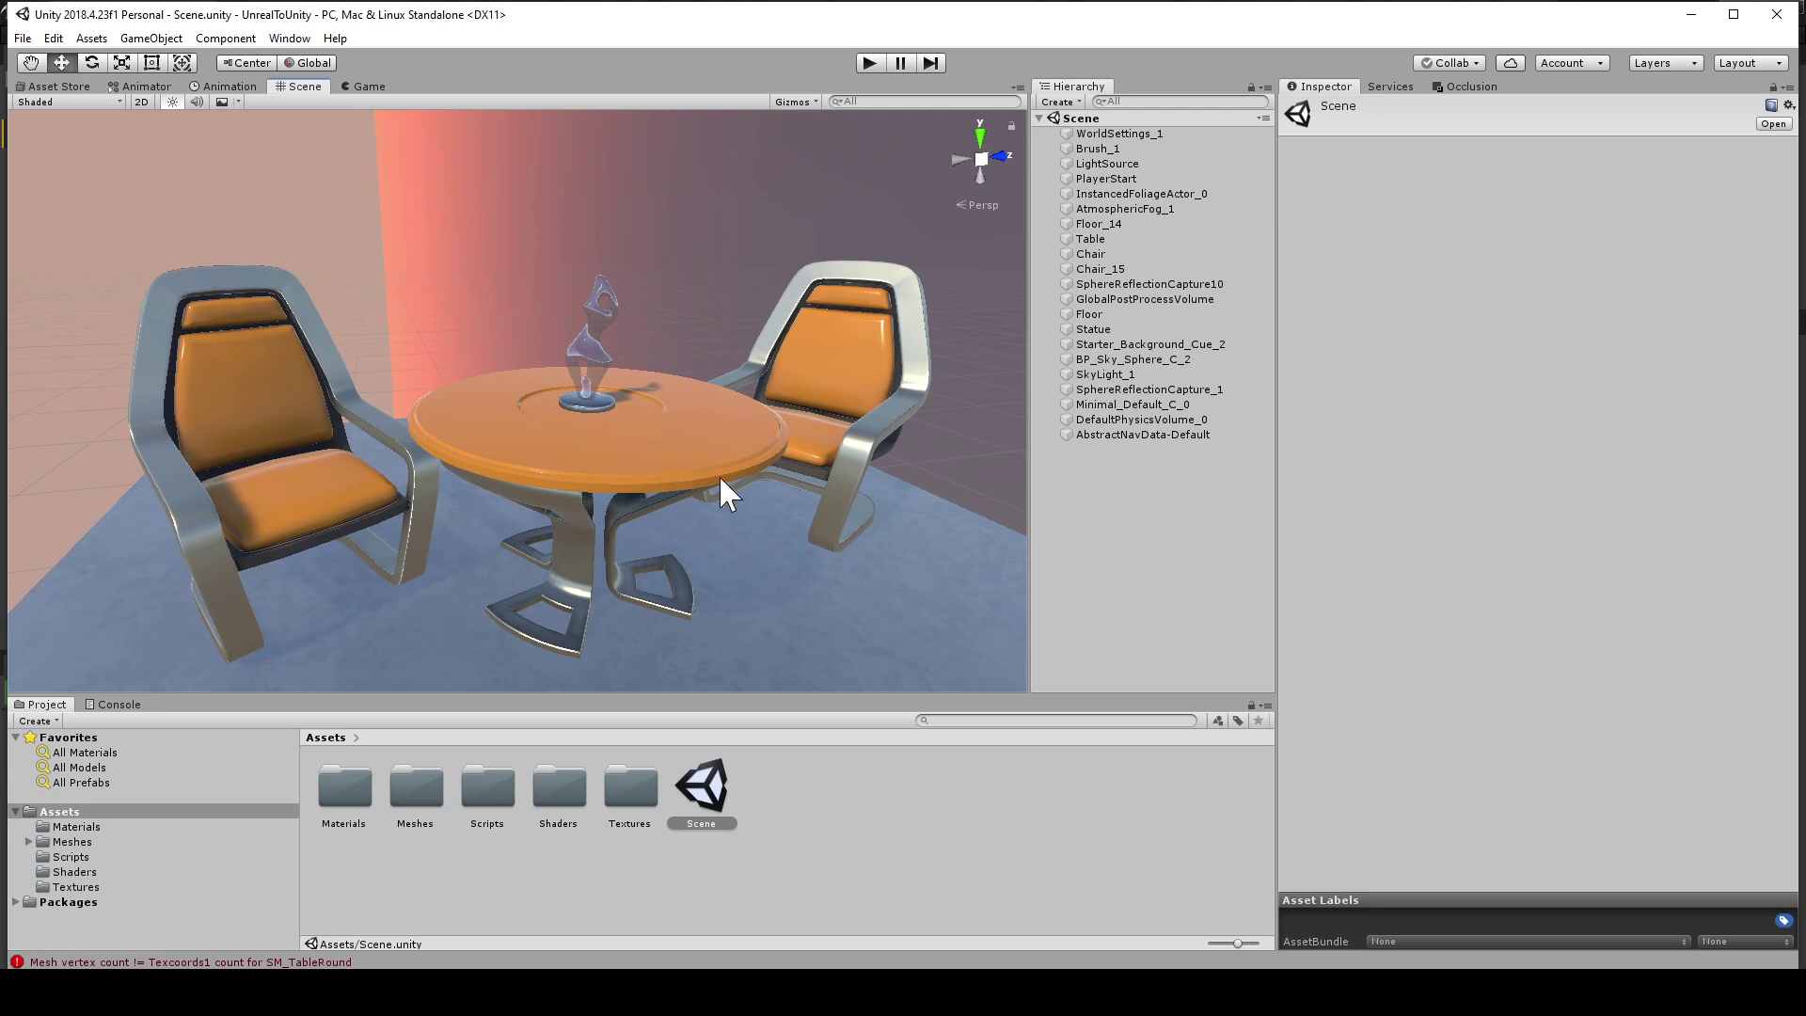